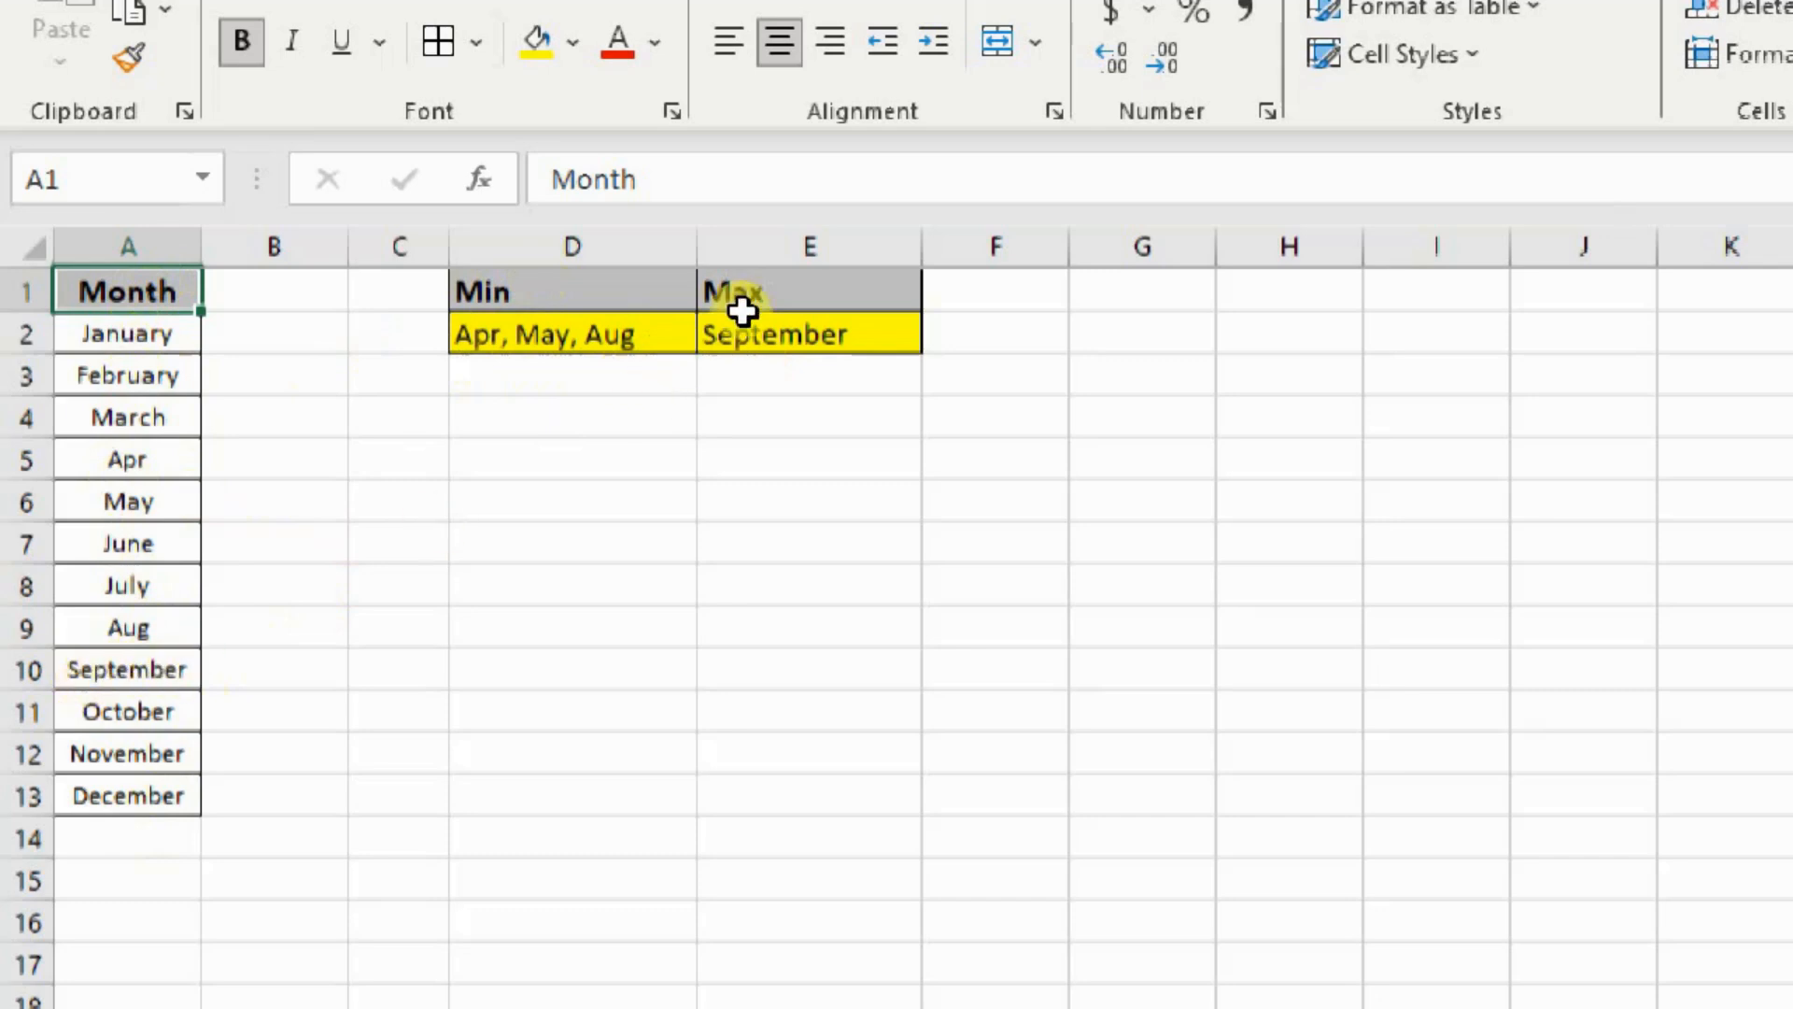
Enter =LEN(A2) in cell B2 to count the characters of the first month name.
{"action": "left_click", "coordinate": [233, 343]}
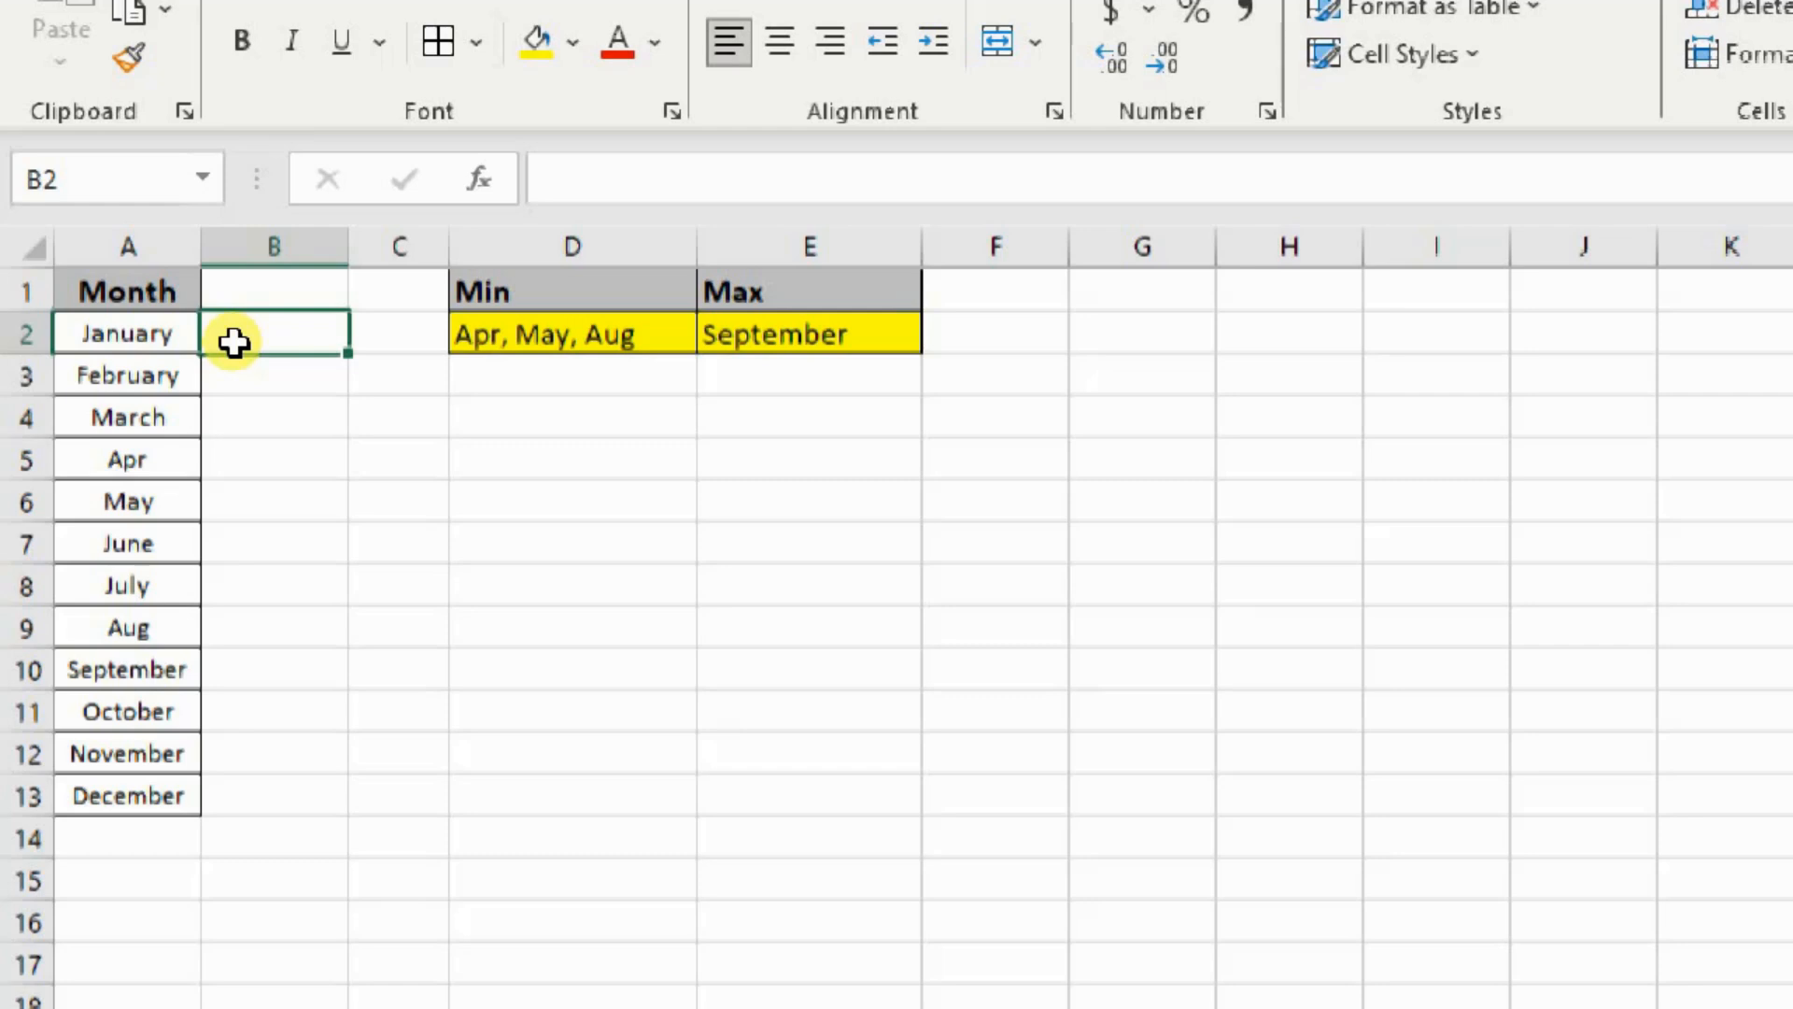
{"action": "type", "text": "=len"}
{"action": "key", "text": "Tab"}
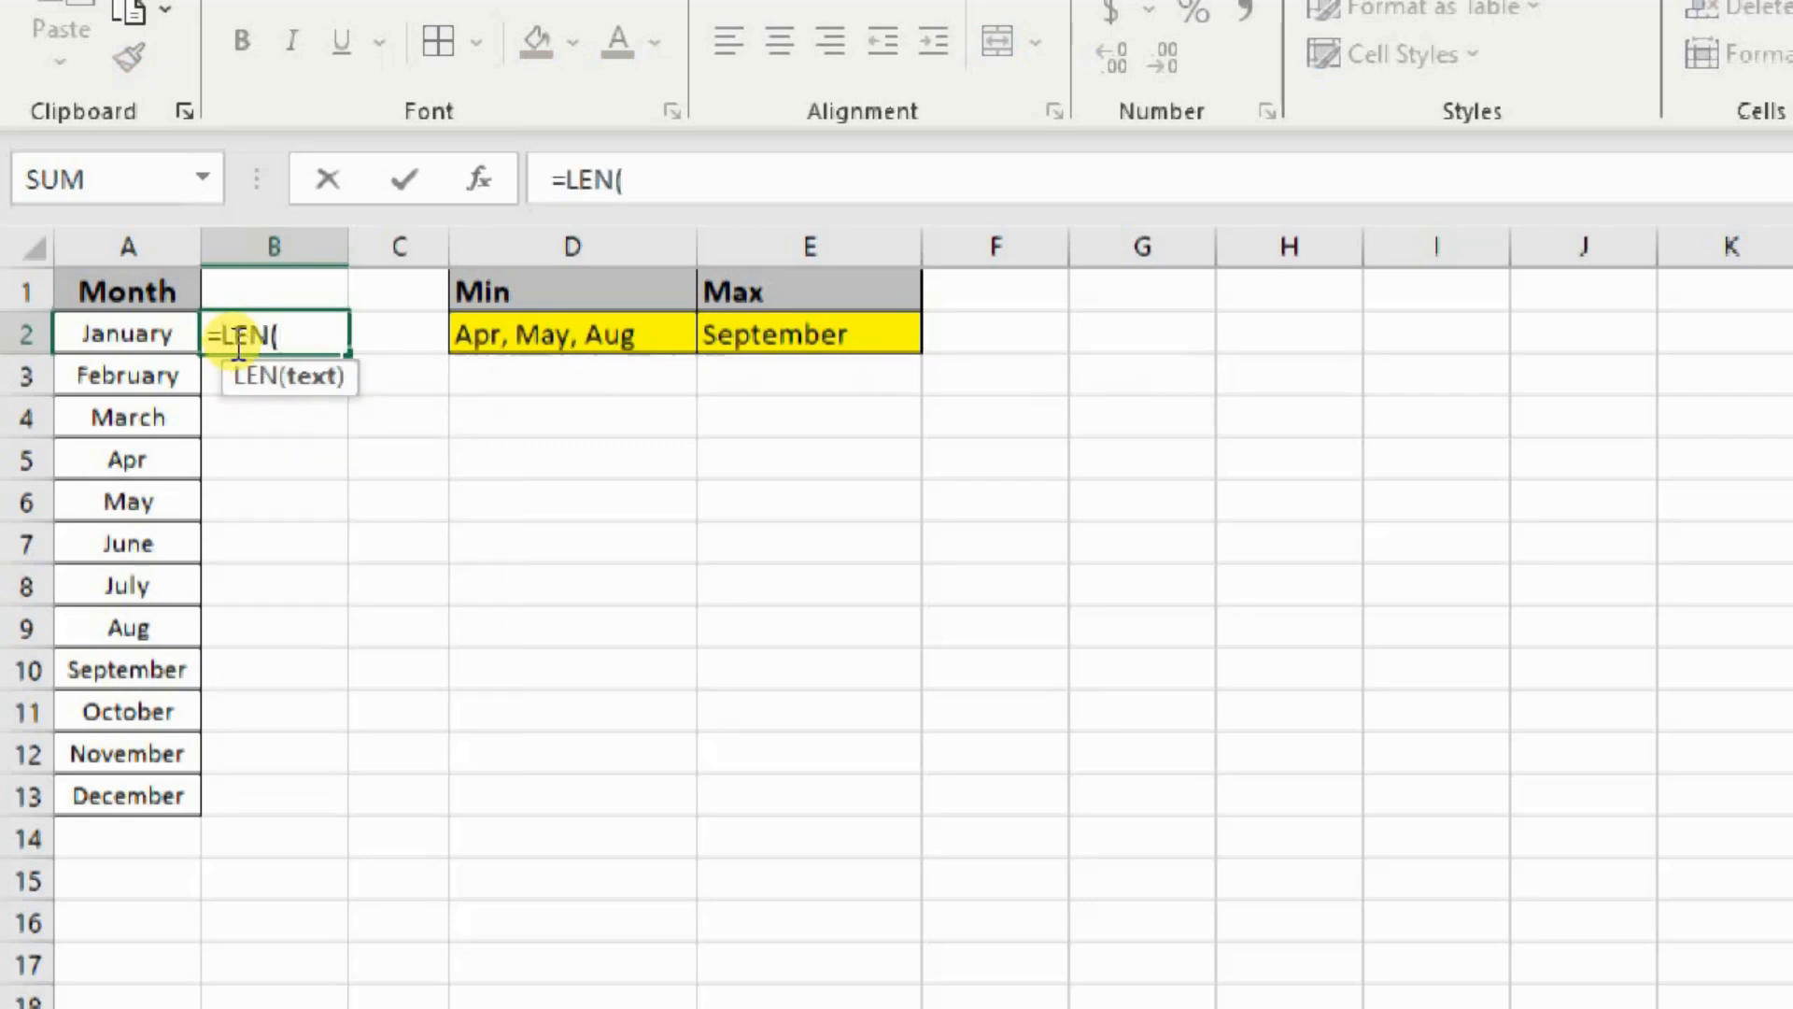
{"action": "key", "text": "Left"}
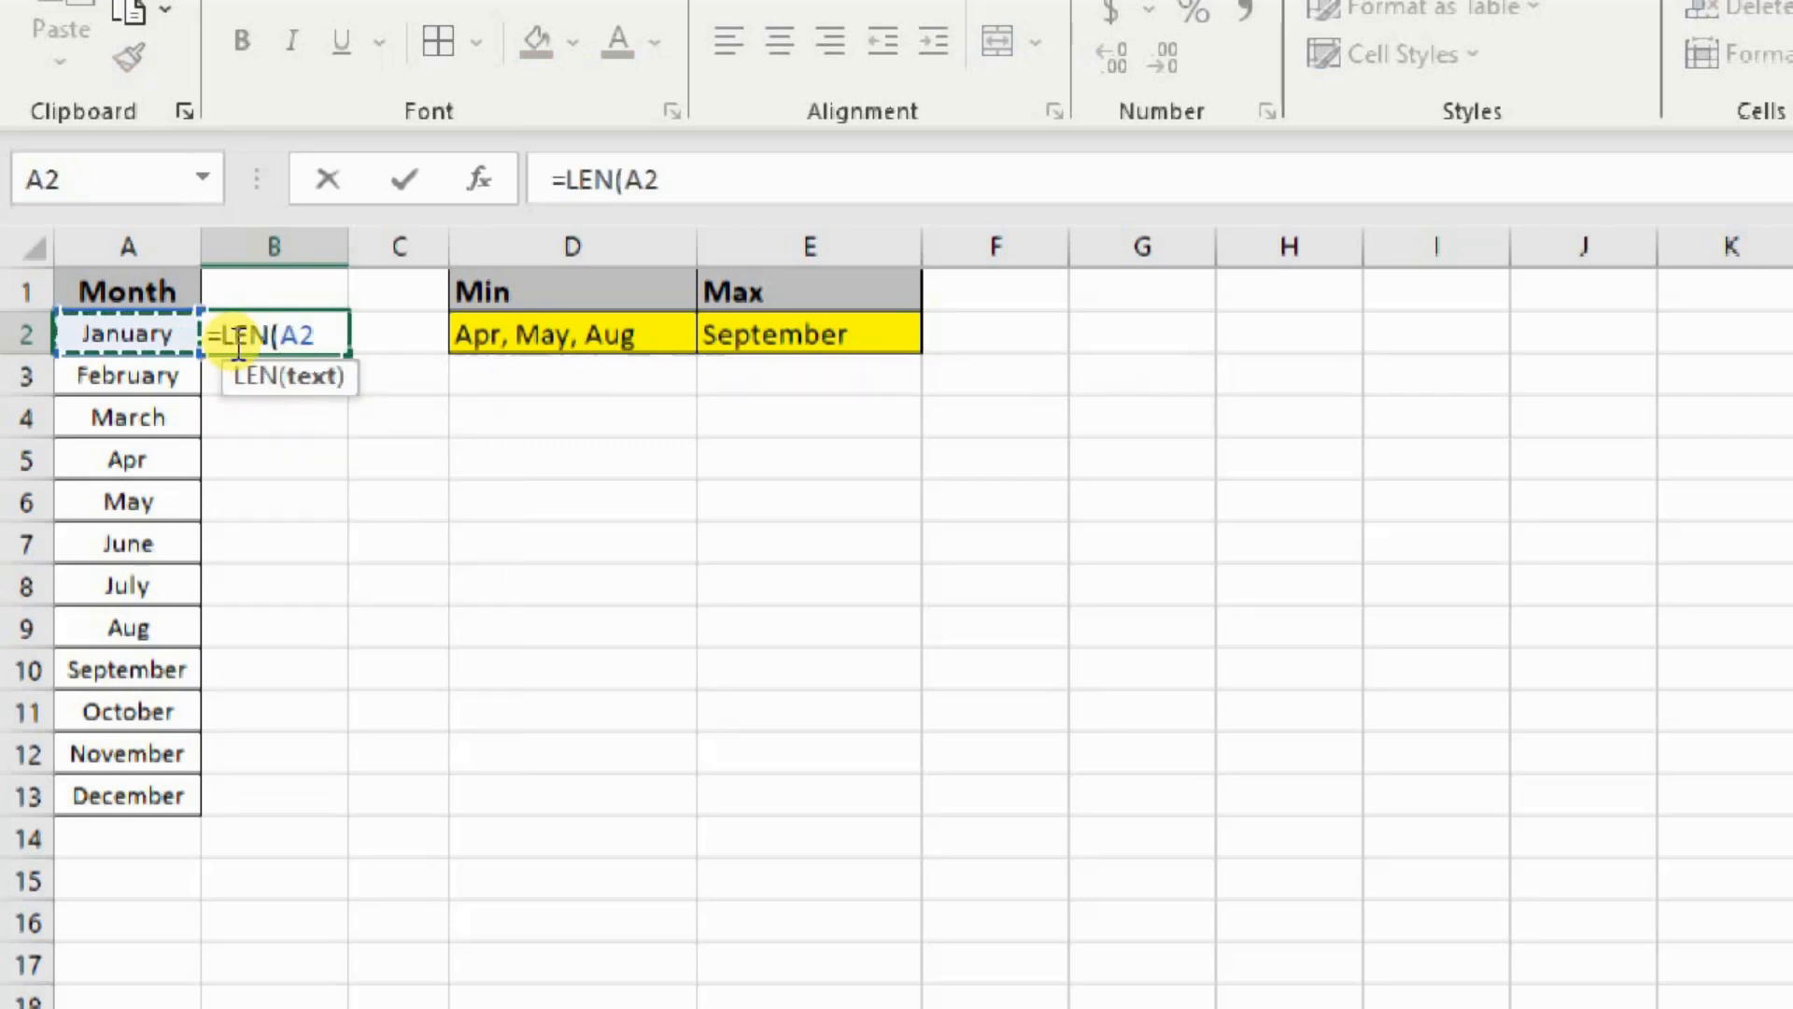
{"action": "type", "text": ")"}
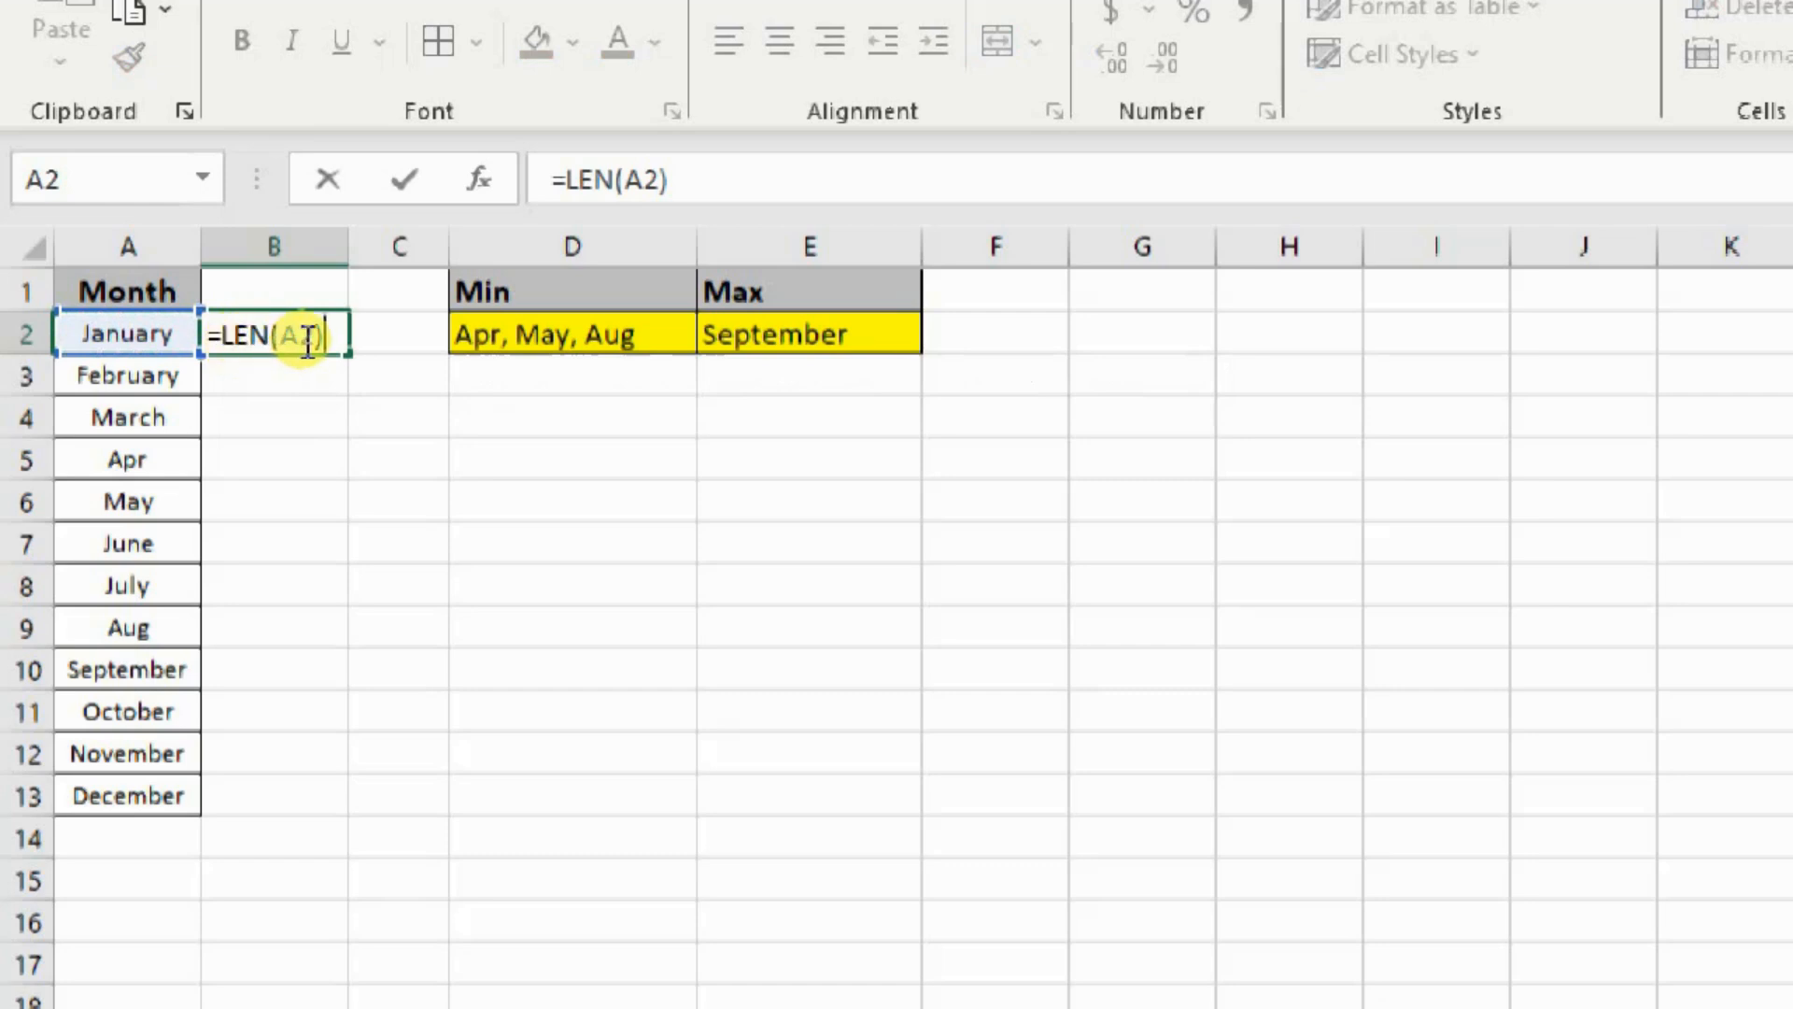
{"action": "key", "text": "Return"}
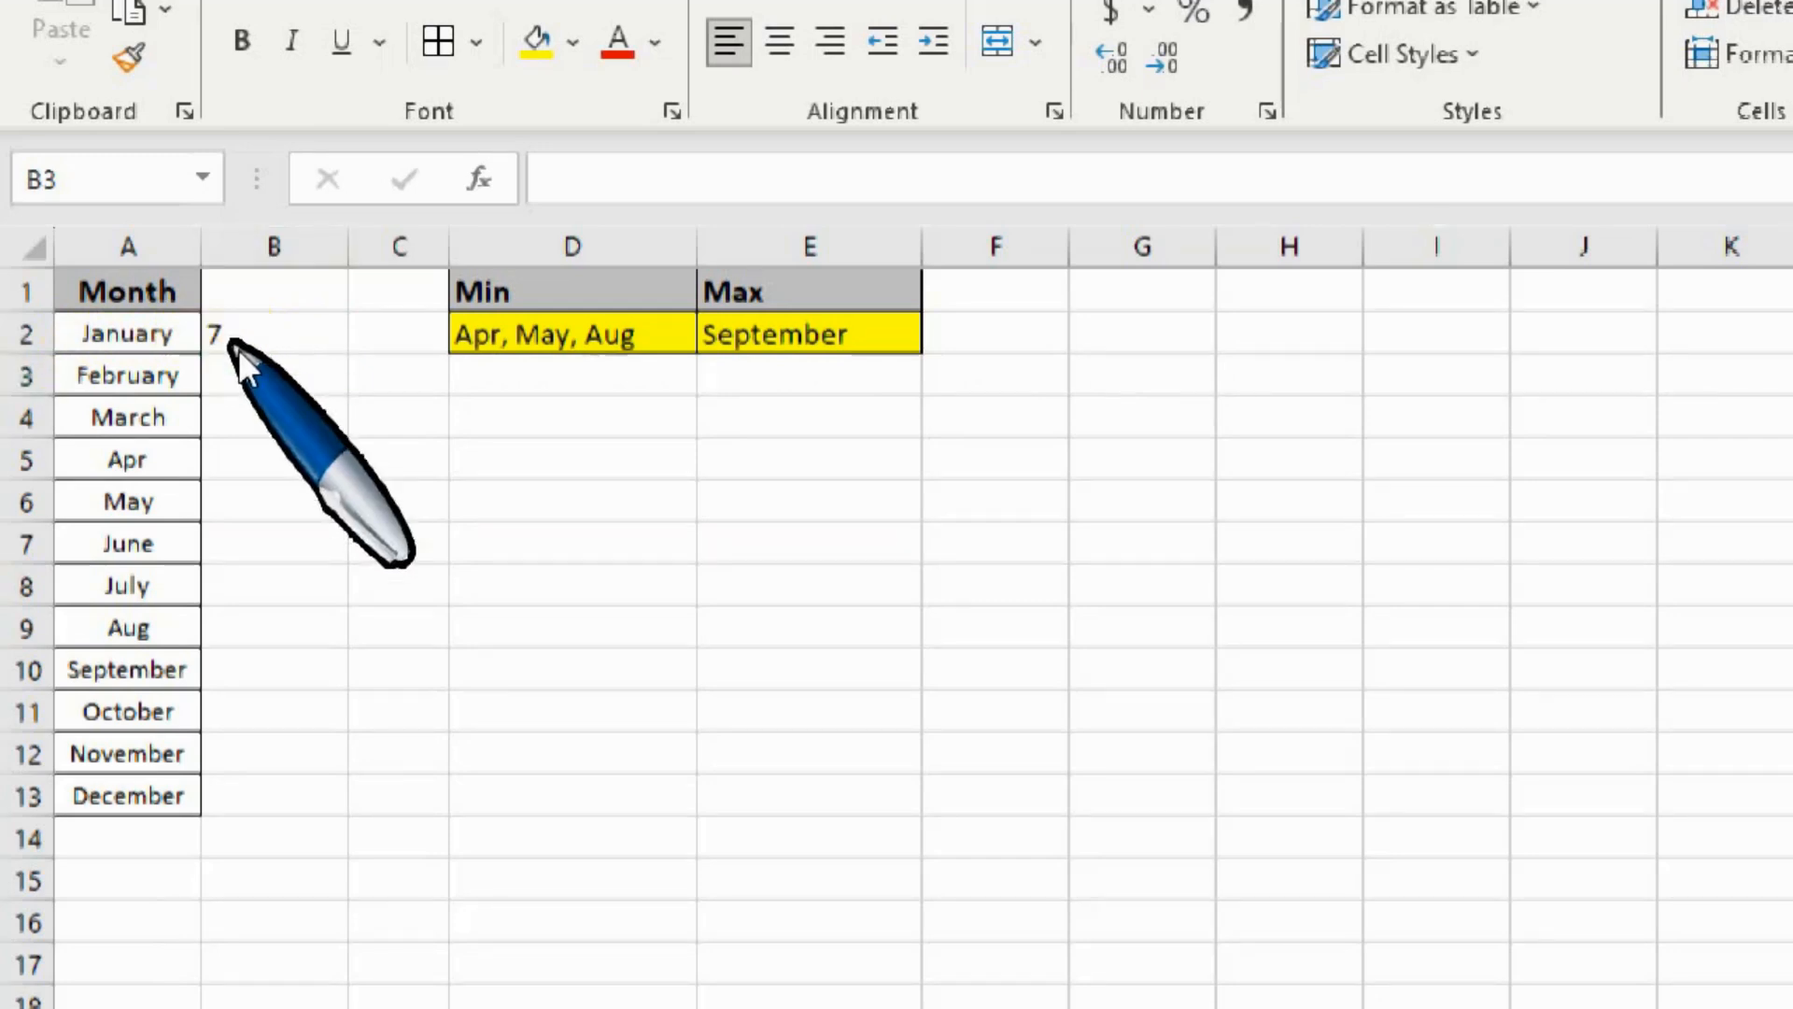
Copy the LEN formula from B2 down through B13 for all twelve months.
{"action": "left_click", "coordinate": [227, 332]}
{"action": "key", "text": "ctrl+c"}
{"action": "key", "text": "Left"}
{"action": "key", "text": "ctrl+Down"}
{"action": "key", "text": "Right"}
{"action": "key", "text": "ctrl+shift+Up"}
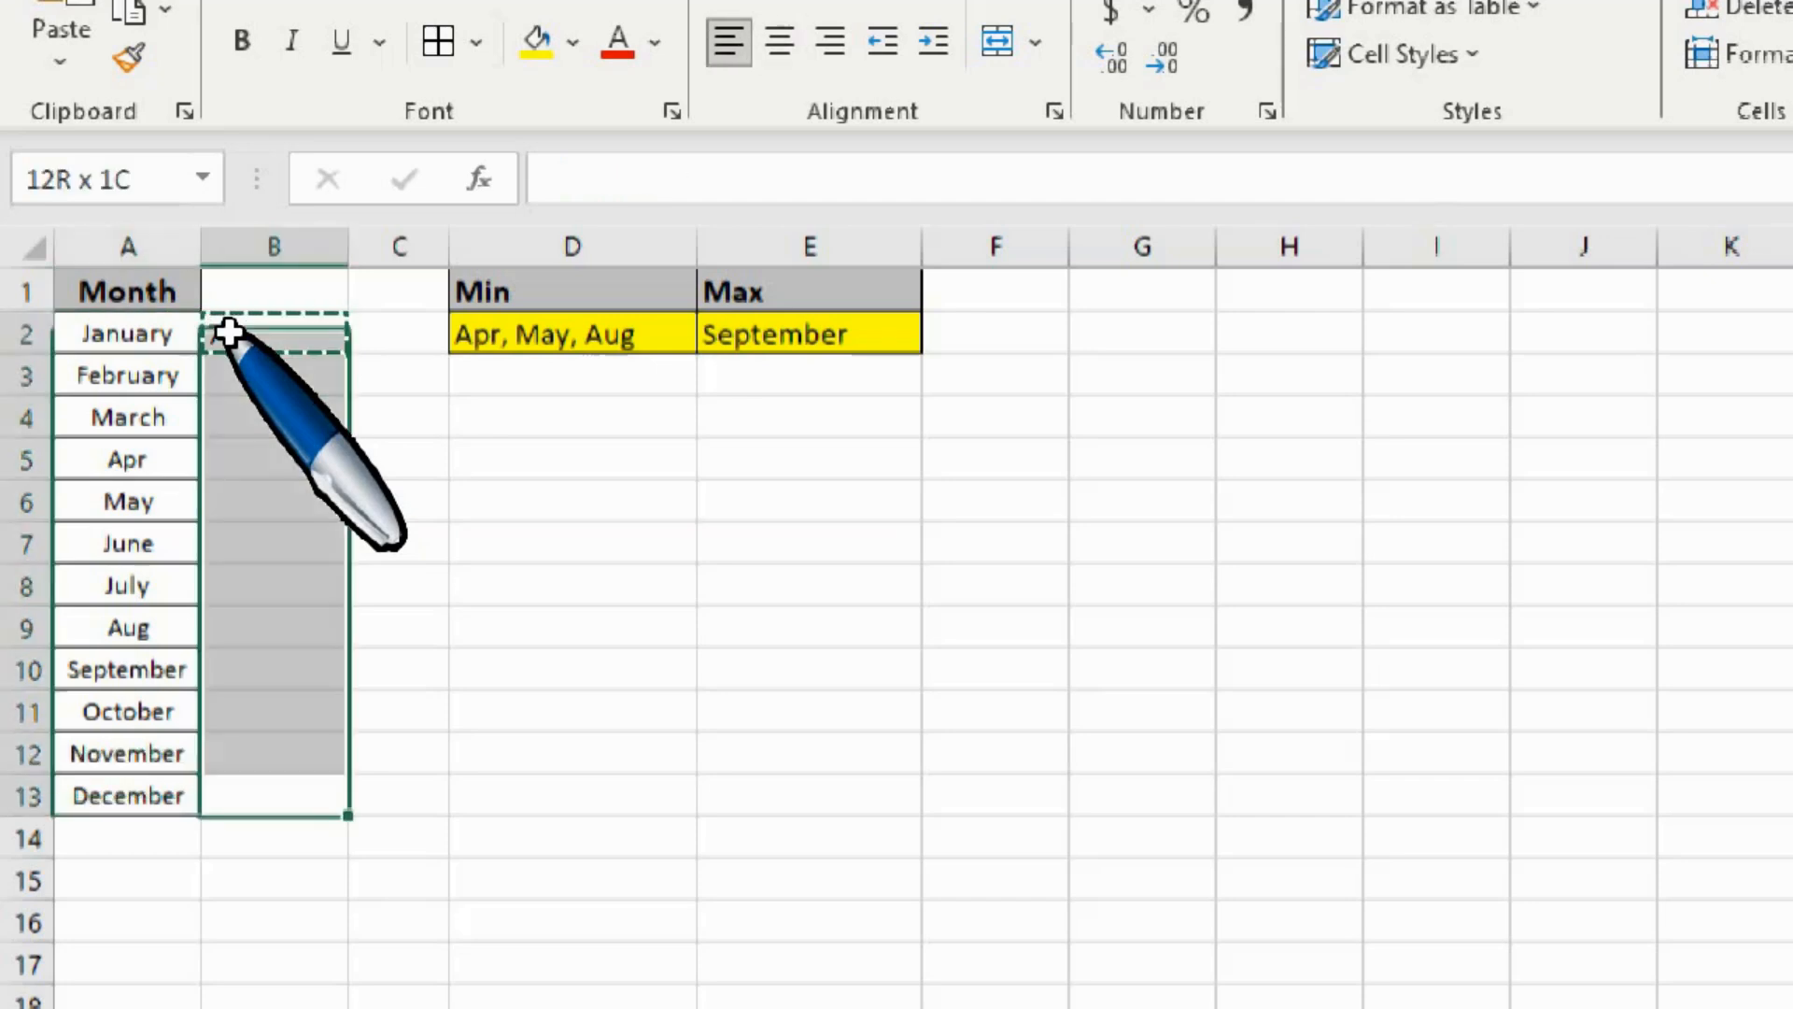
{"action": "key", "text": "ctrl+v"}
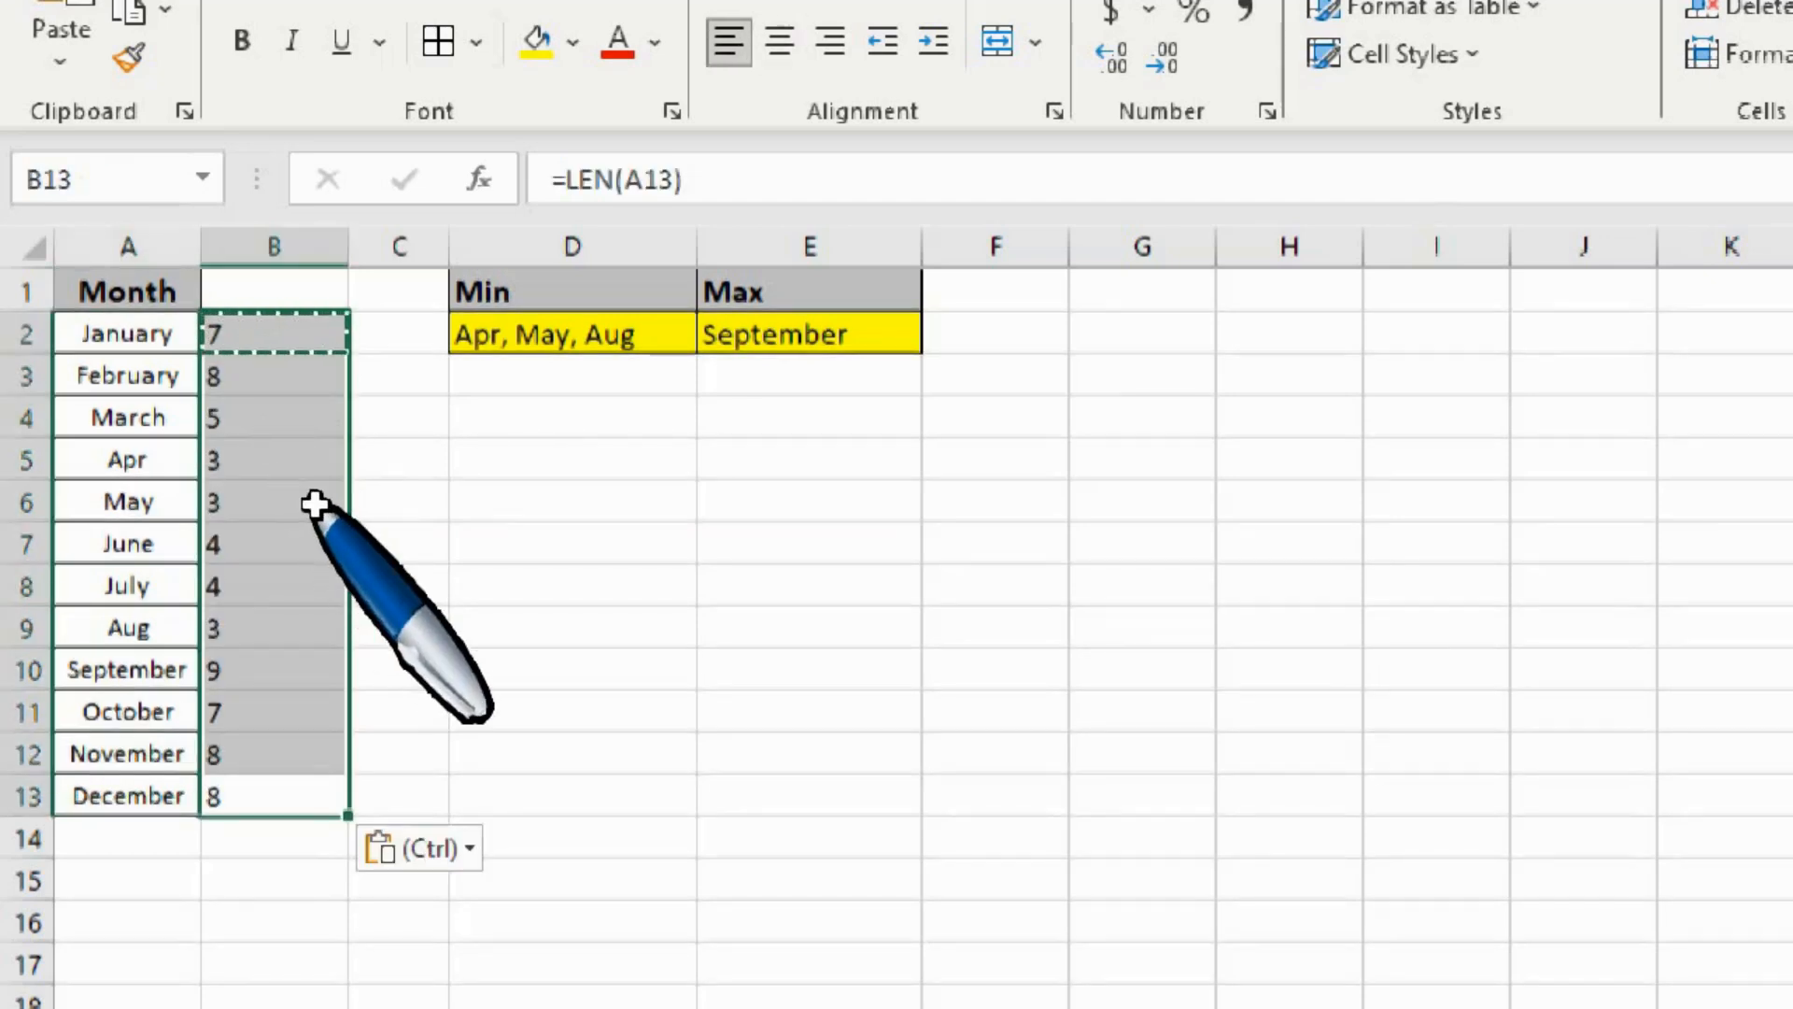
{"action": "key", "text": "Escape"}
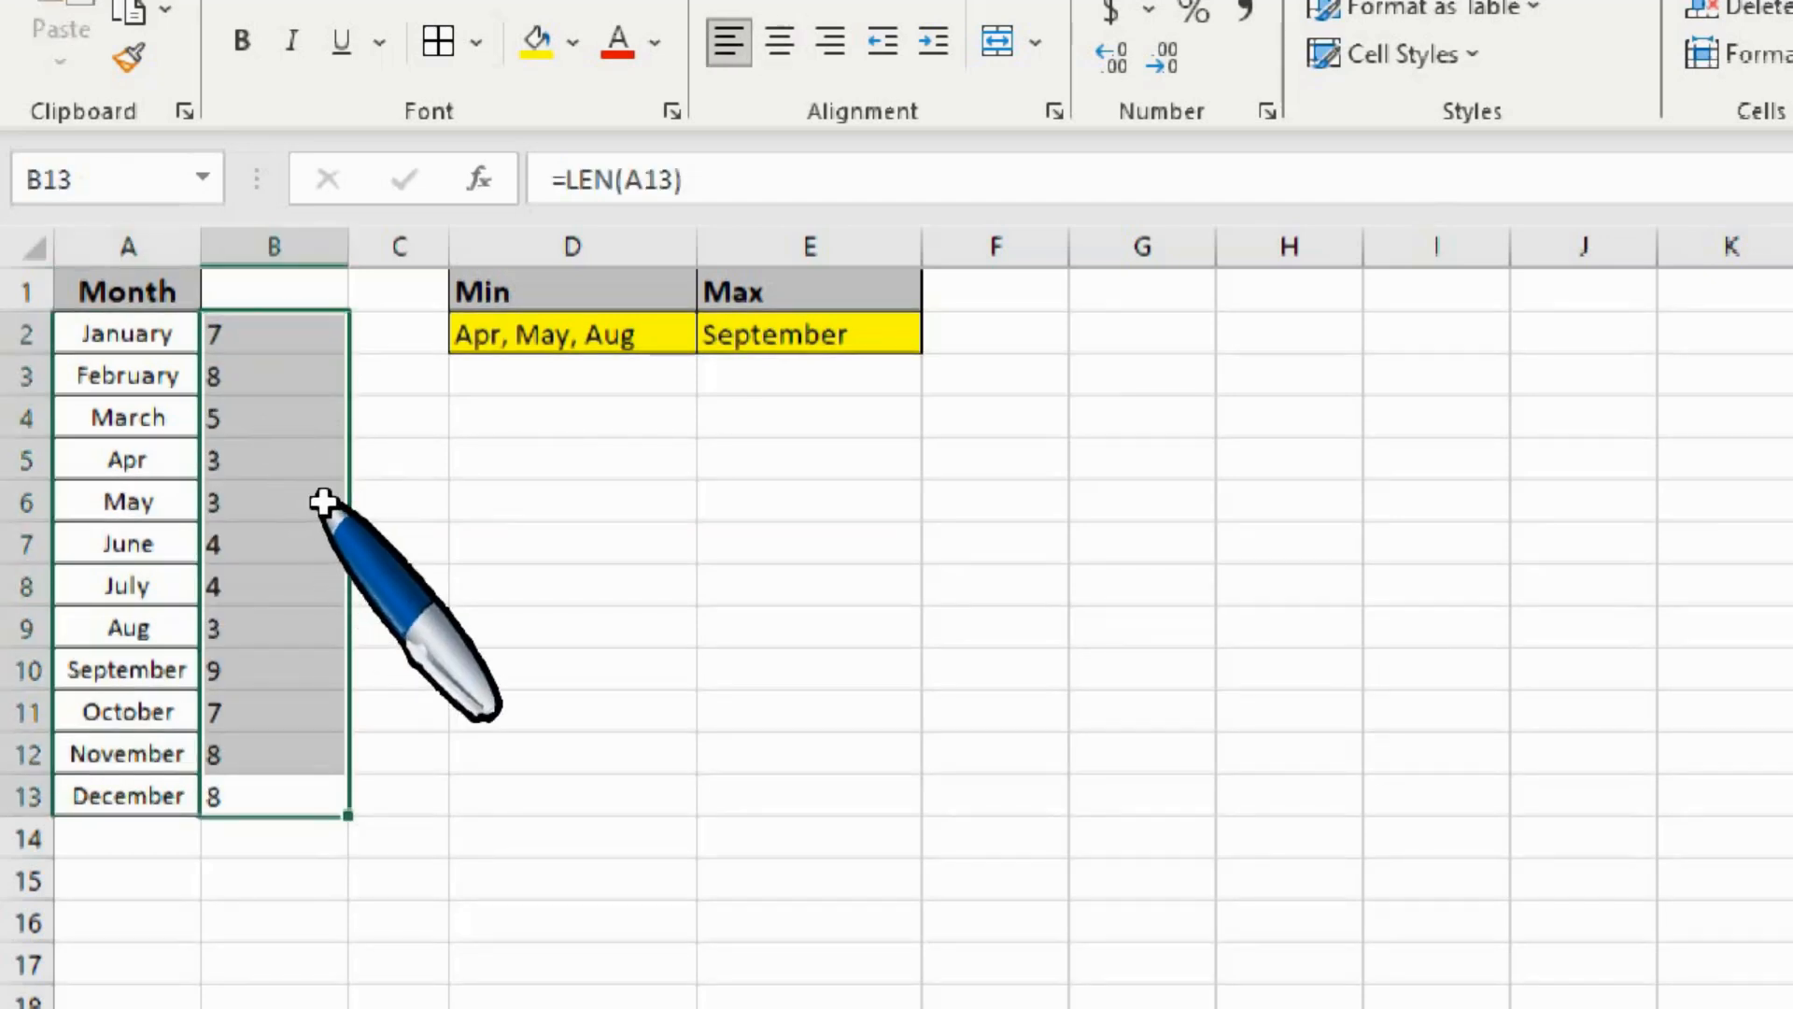
{"action": "left_click", "coordinate": [229, 366]}
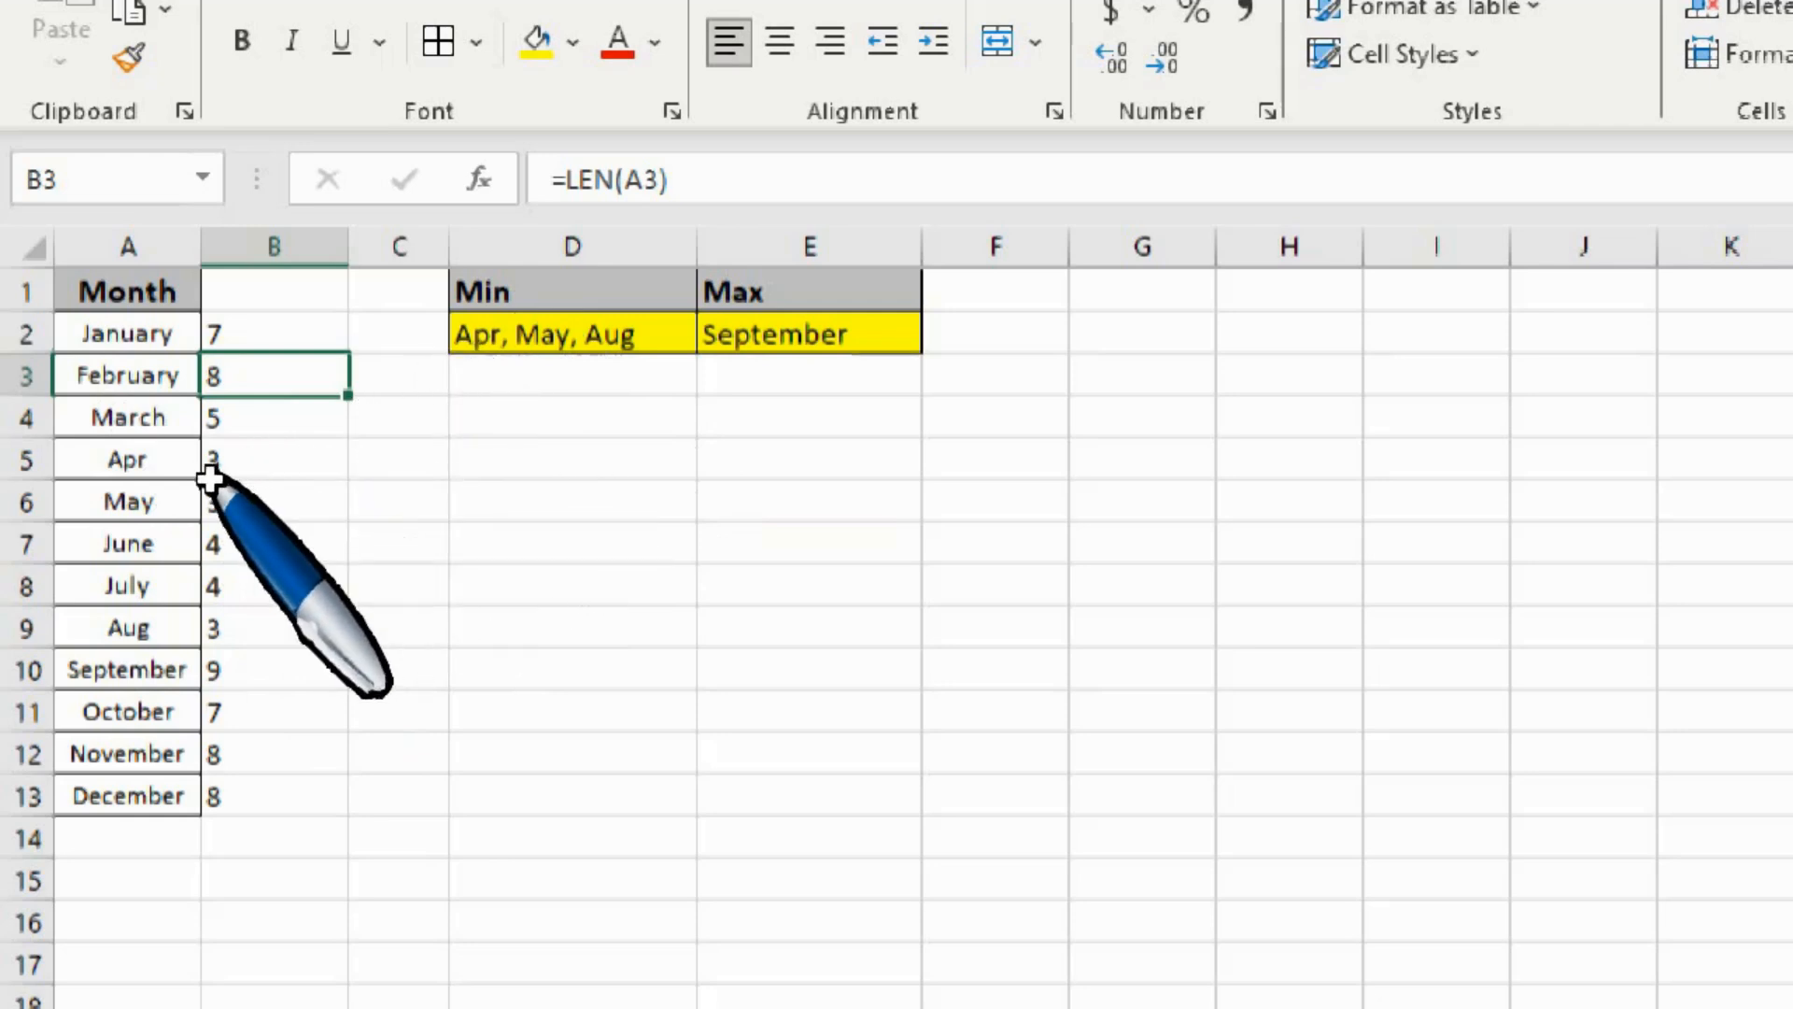
Change the month name in cell A5 to April.
{"action": "left_click", "coordinate": [132, 486]}
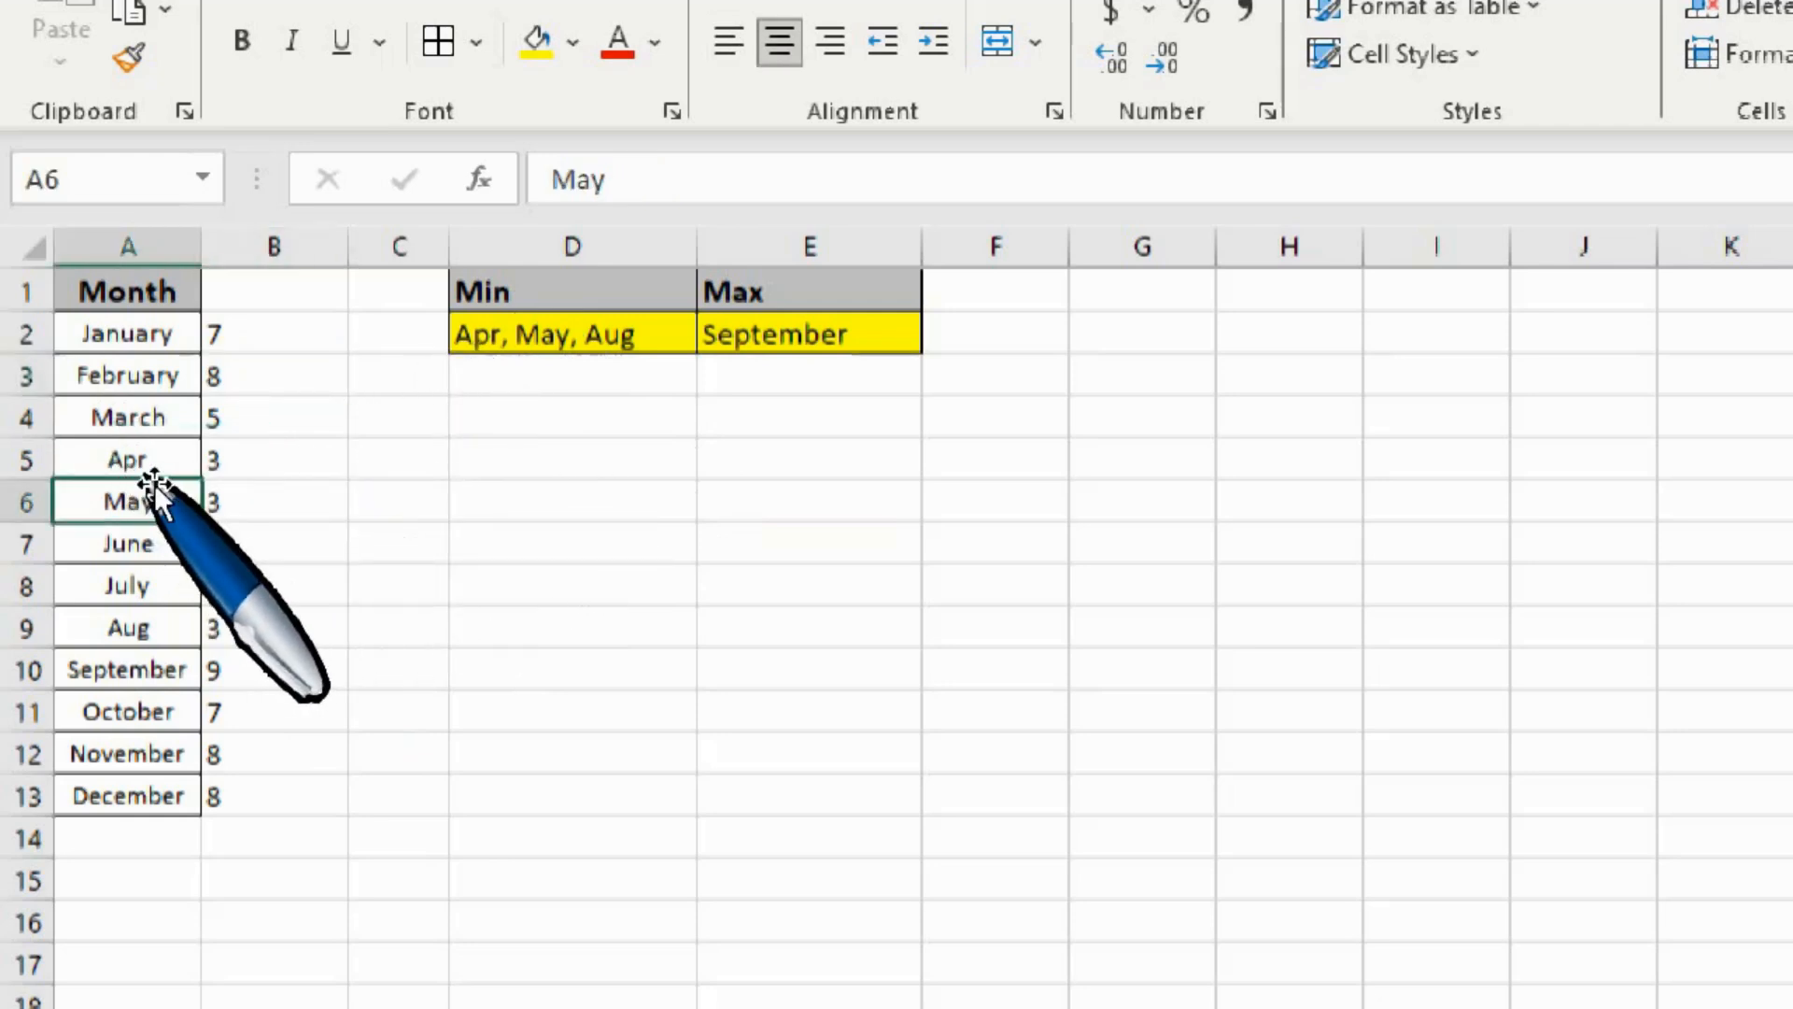
{"action": "left_click", "coordinate": [181, 464]}
{"action": "double_click", "coordinate": [181, 462]}
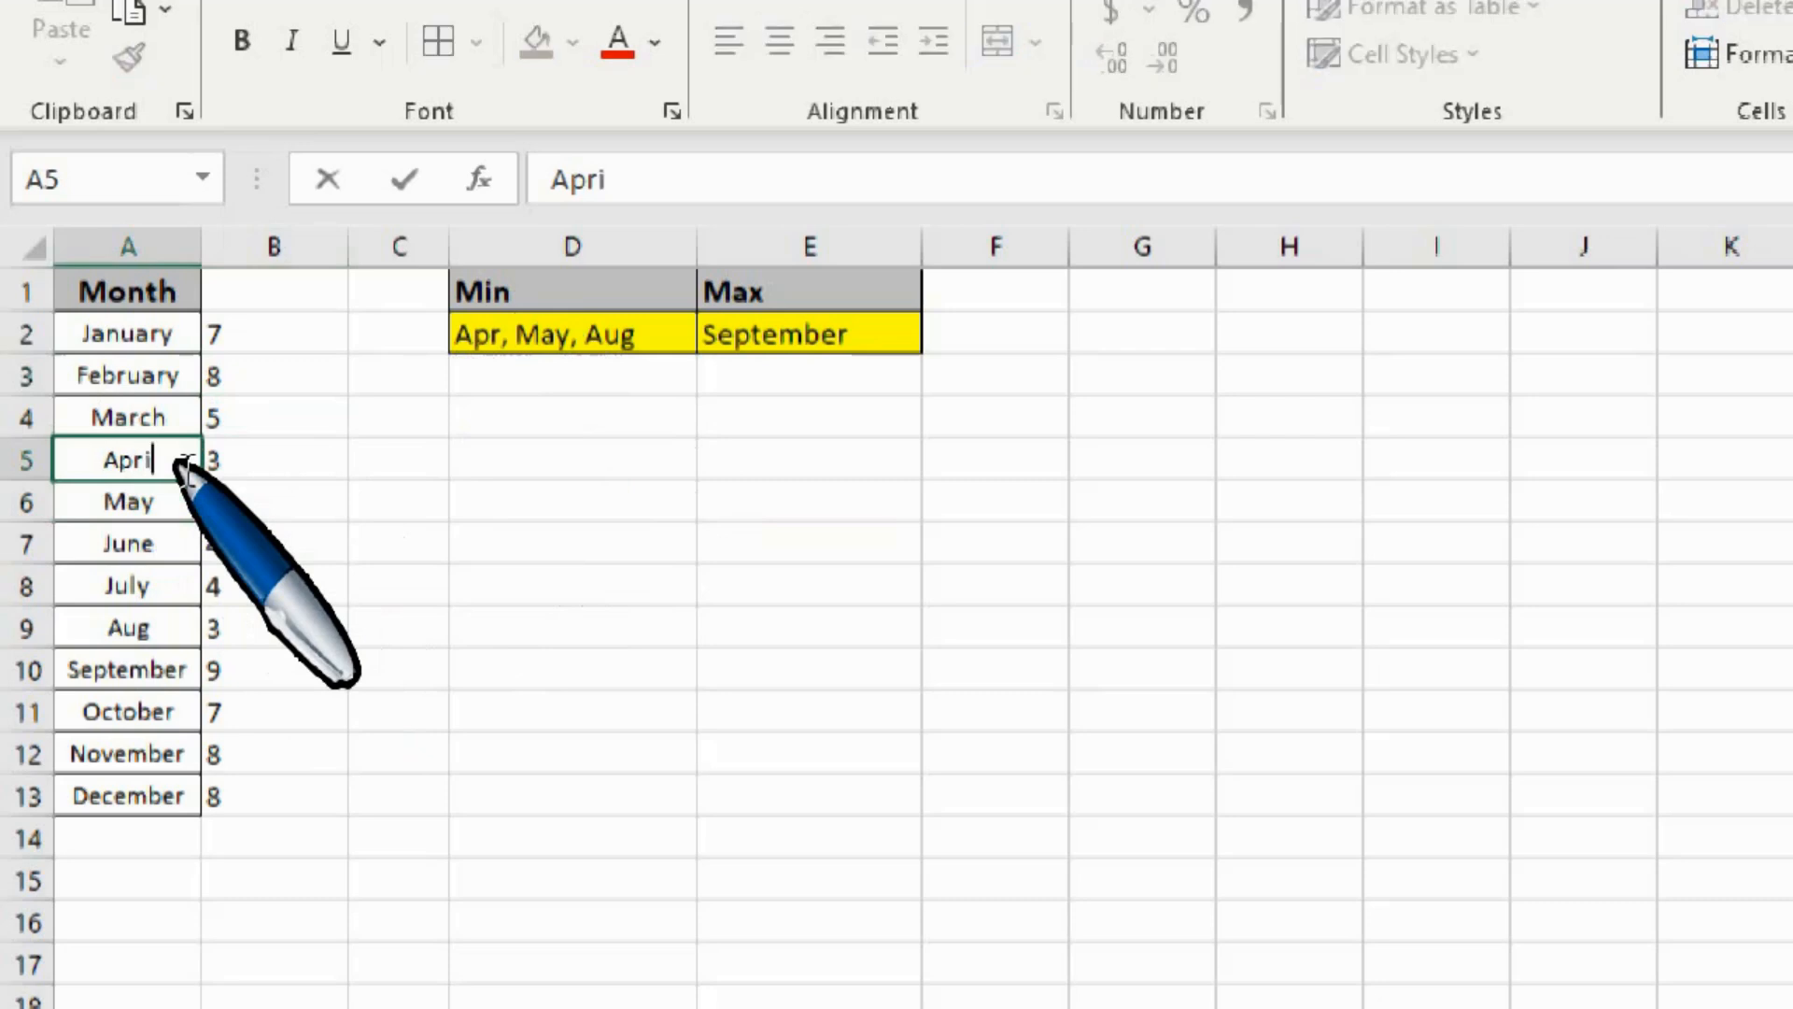
{"action": "type", "text": "il"}
{"action": "key", "text": "Return"}
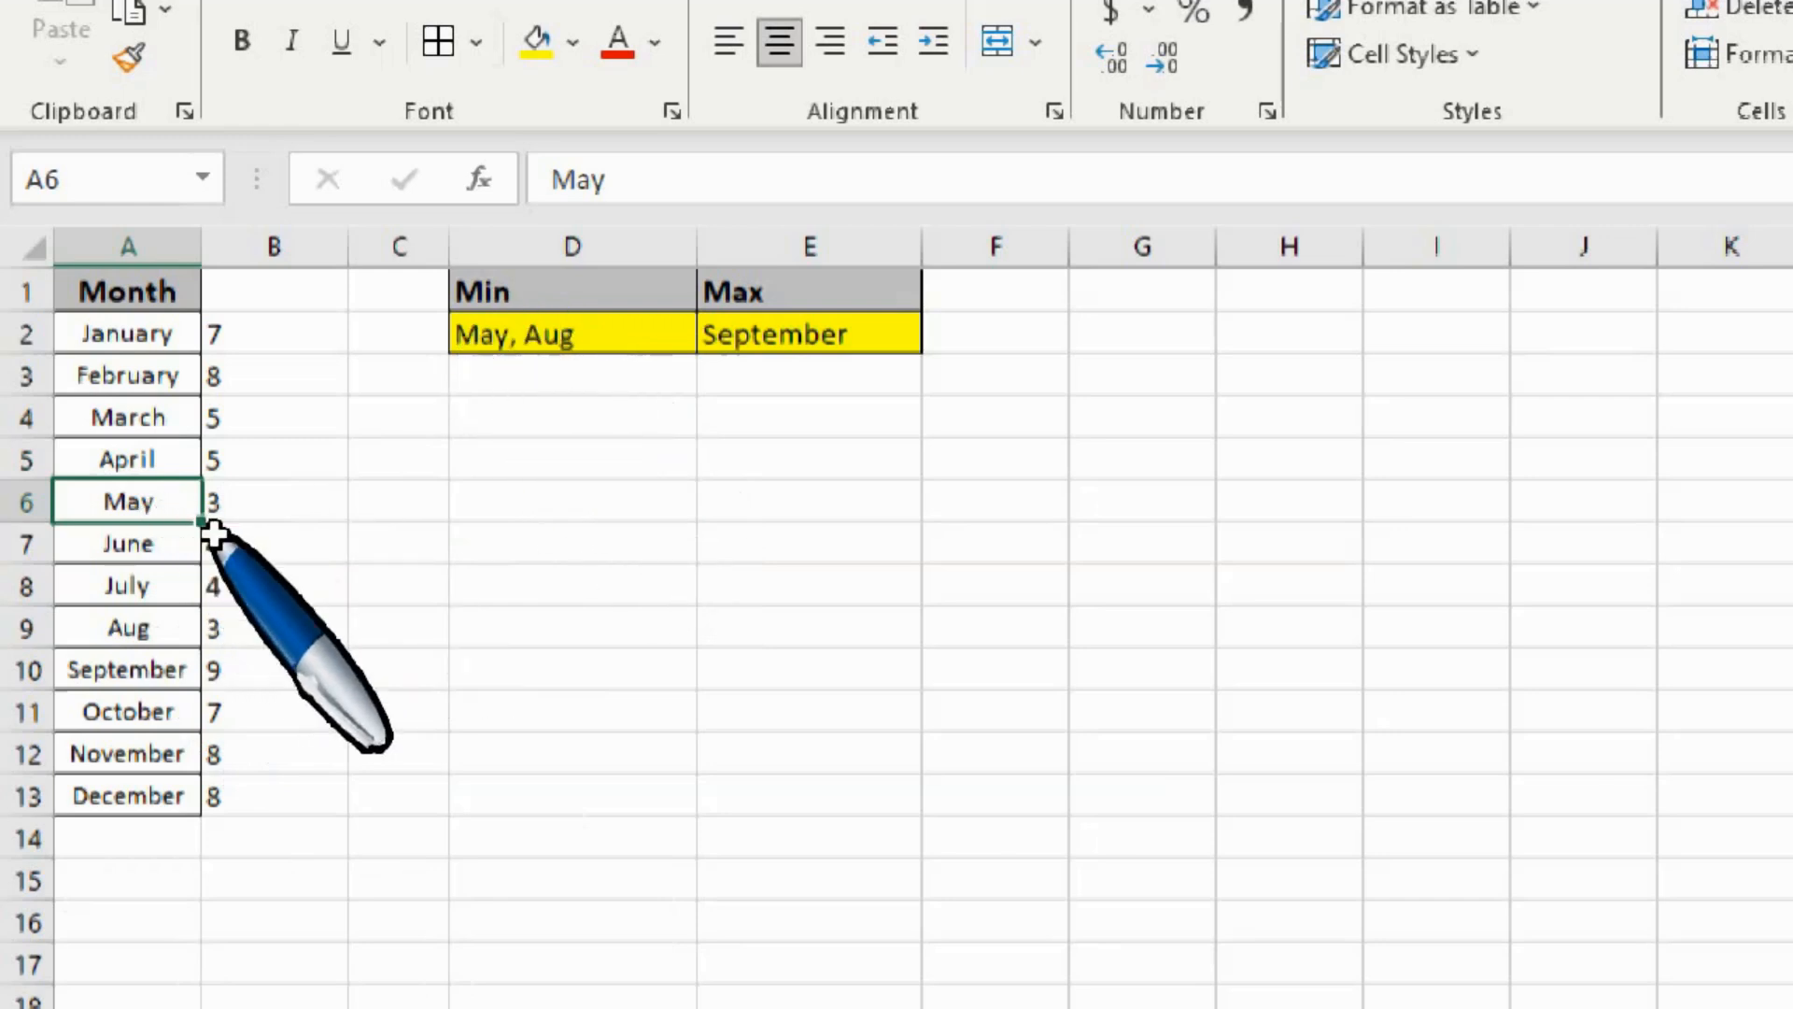
Try Mayy as the month name in cell A6, and undo both month name edits.
{"action": "key", "text": "F2"}
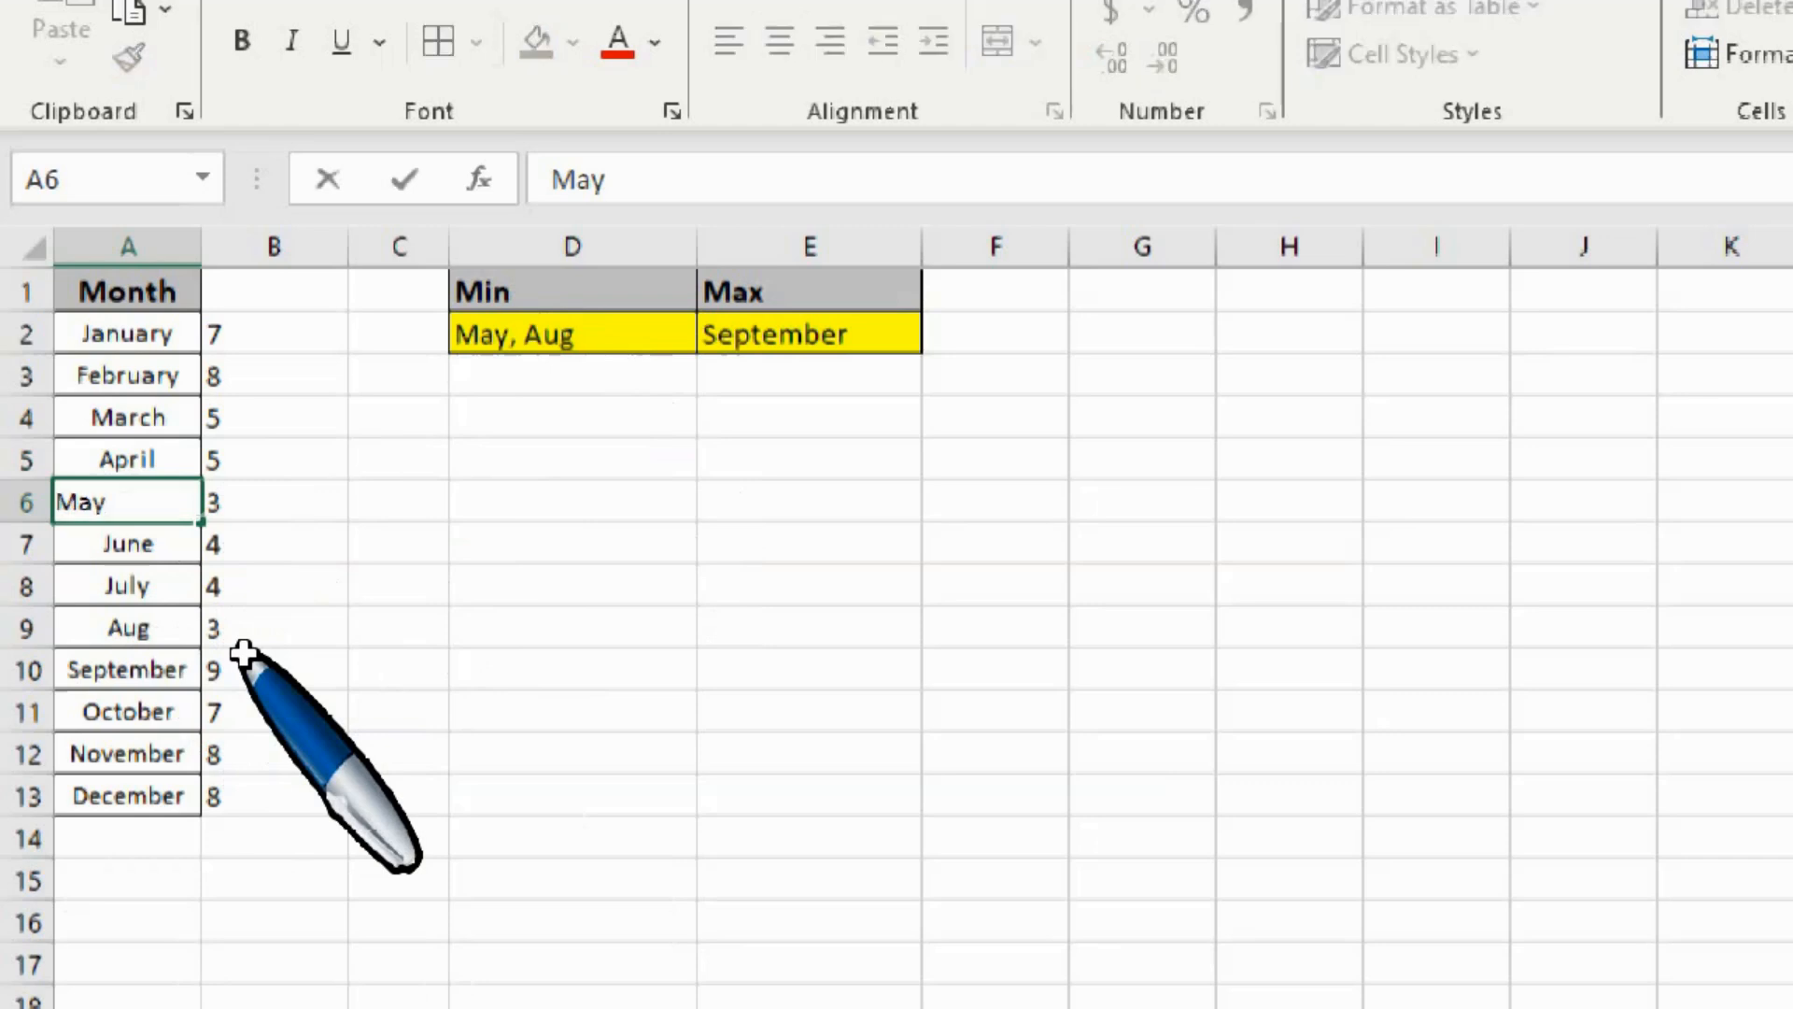
{"action": "type", "text": "y"}
{"action": "key", "text": "Return"}
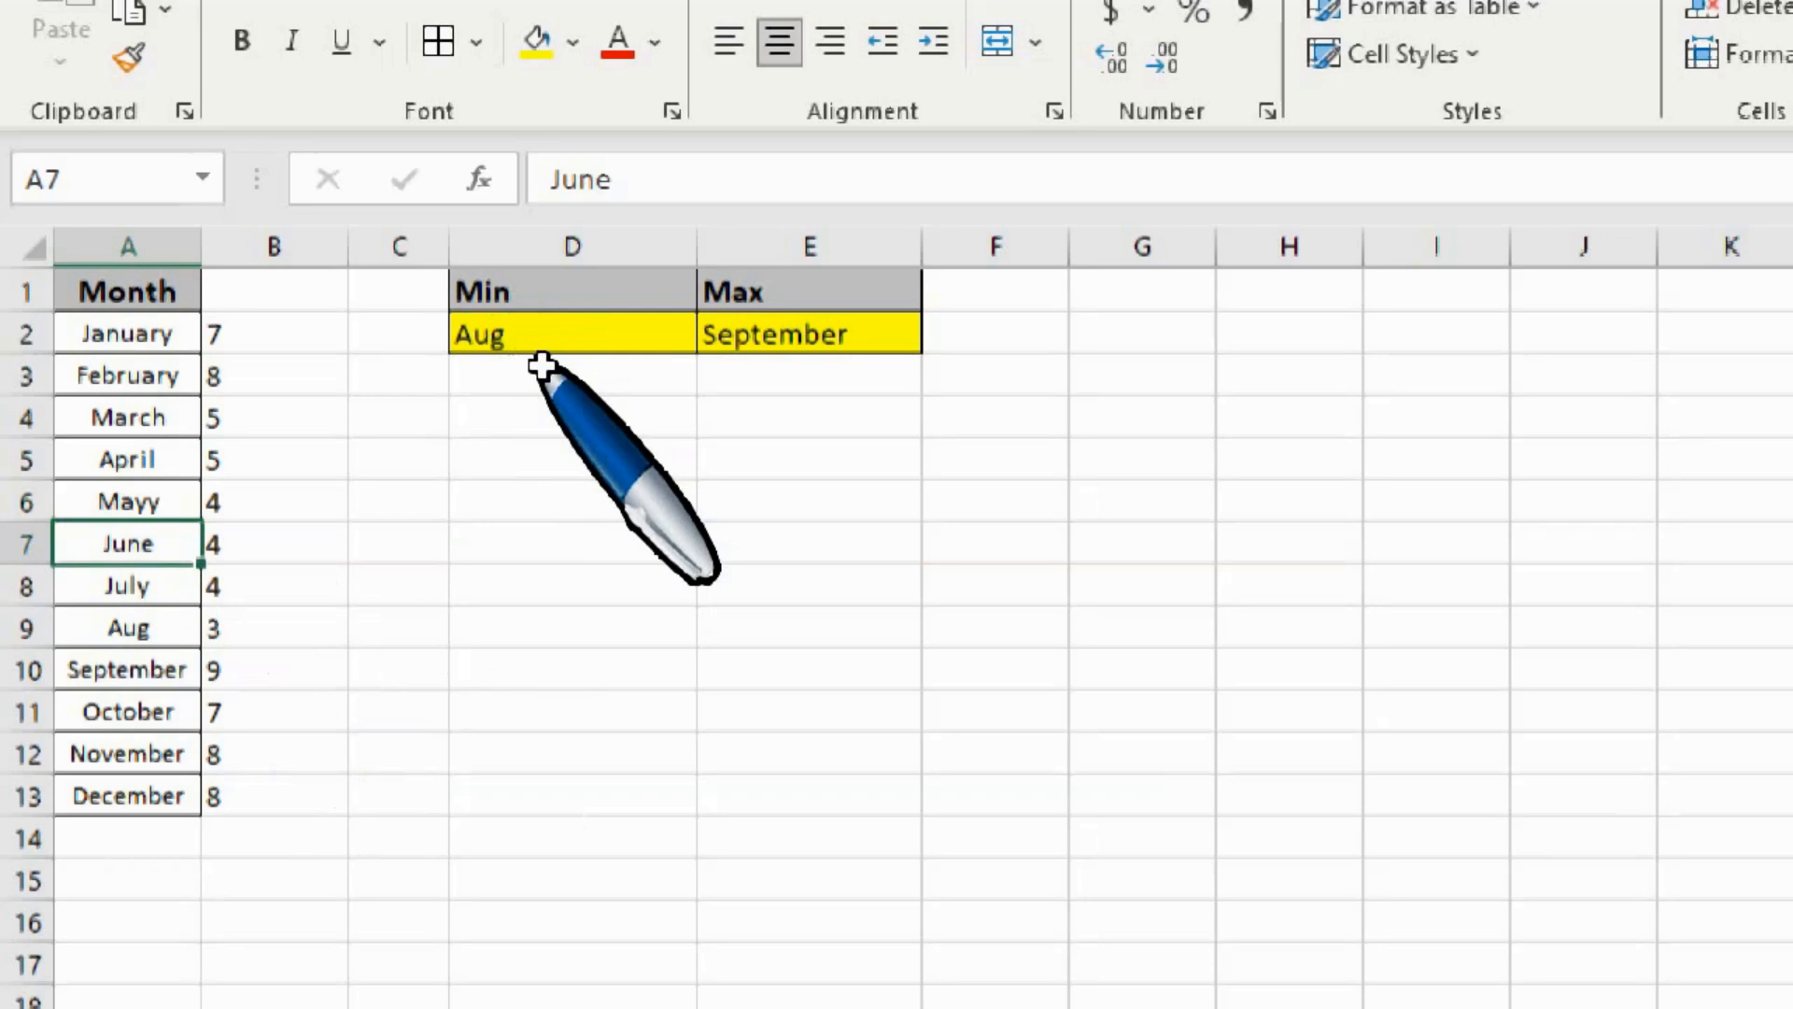
{"action": "key", "text": "ctrl+z"}
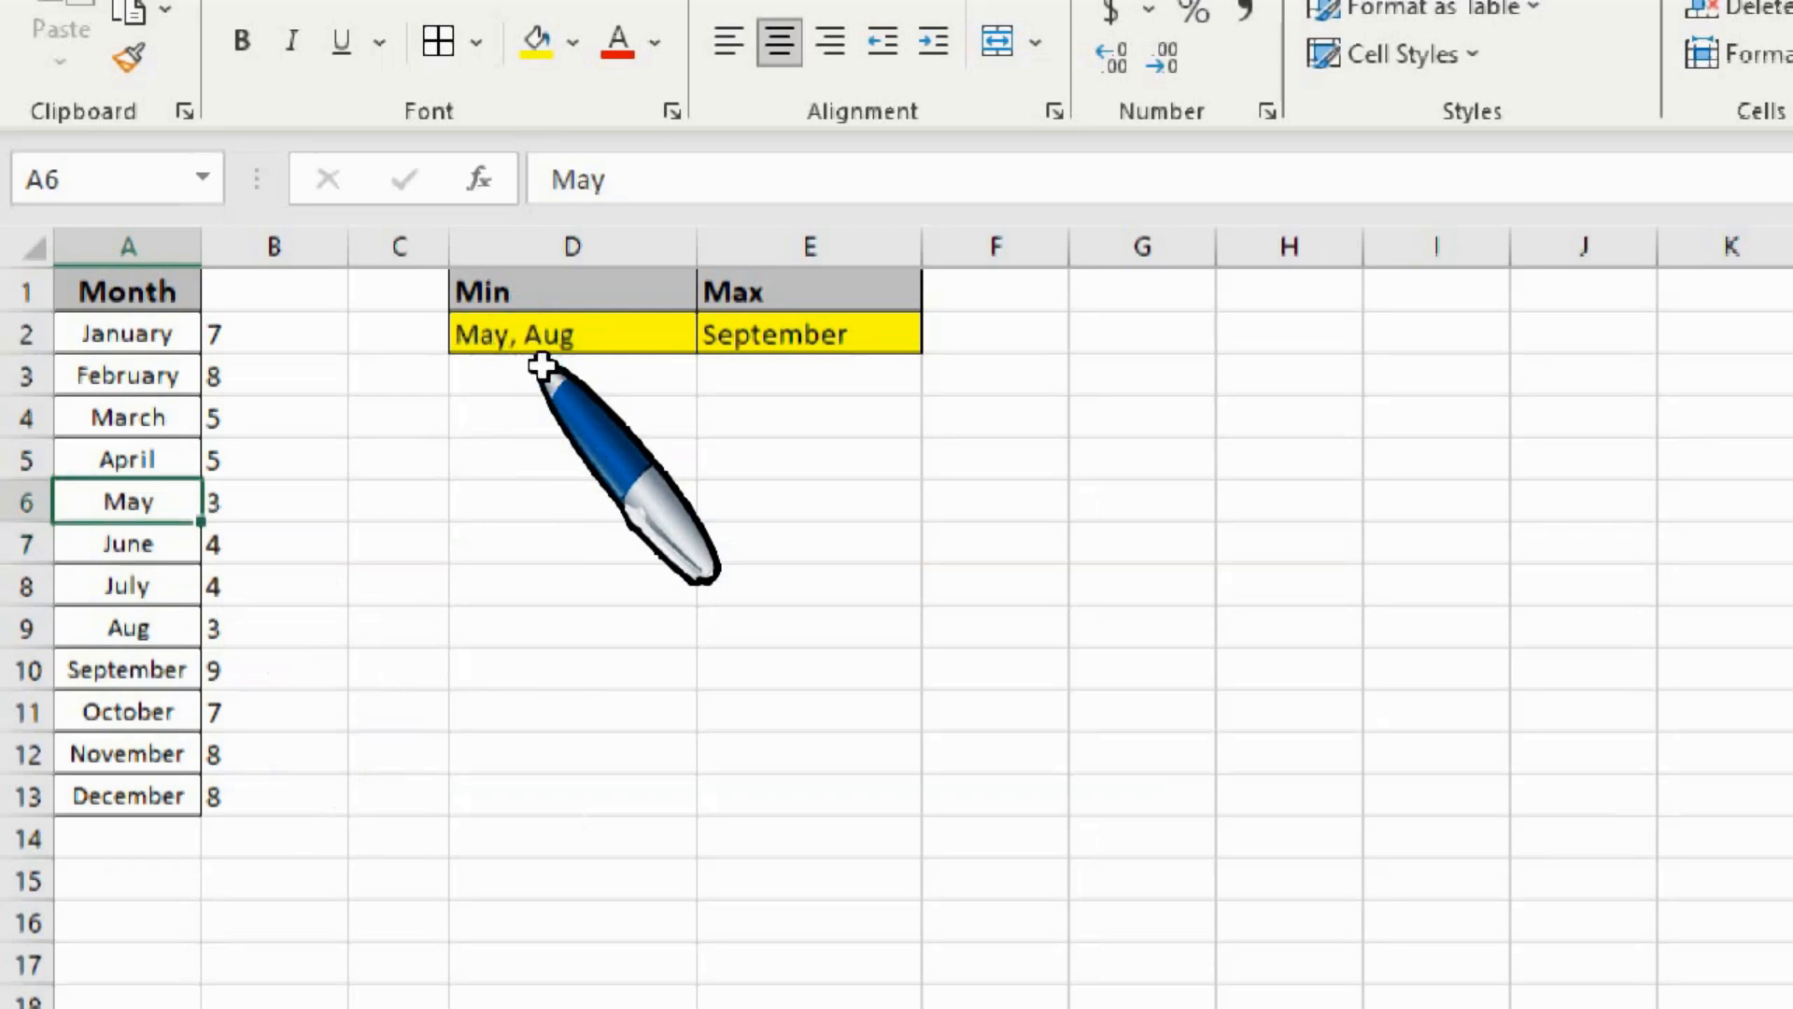
{"action": "key", "text": "ctrl+z"}
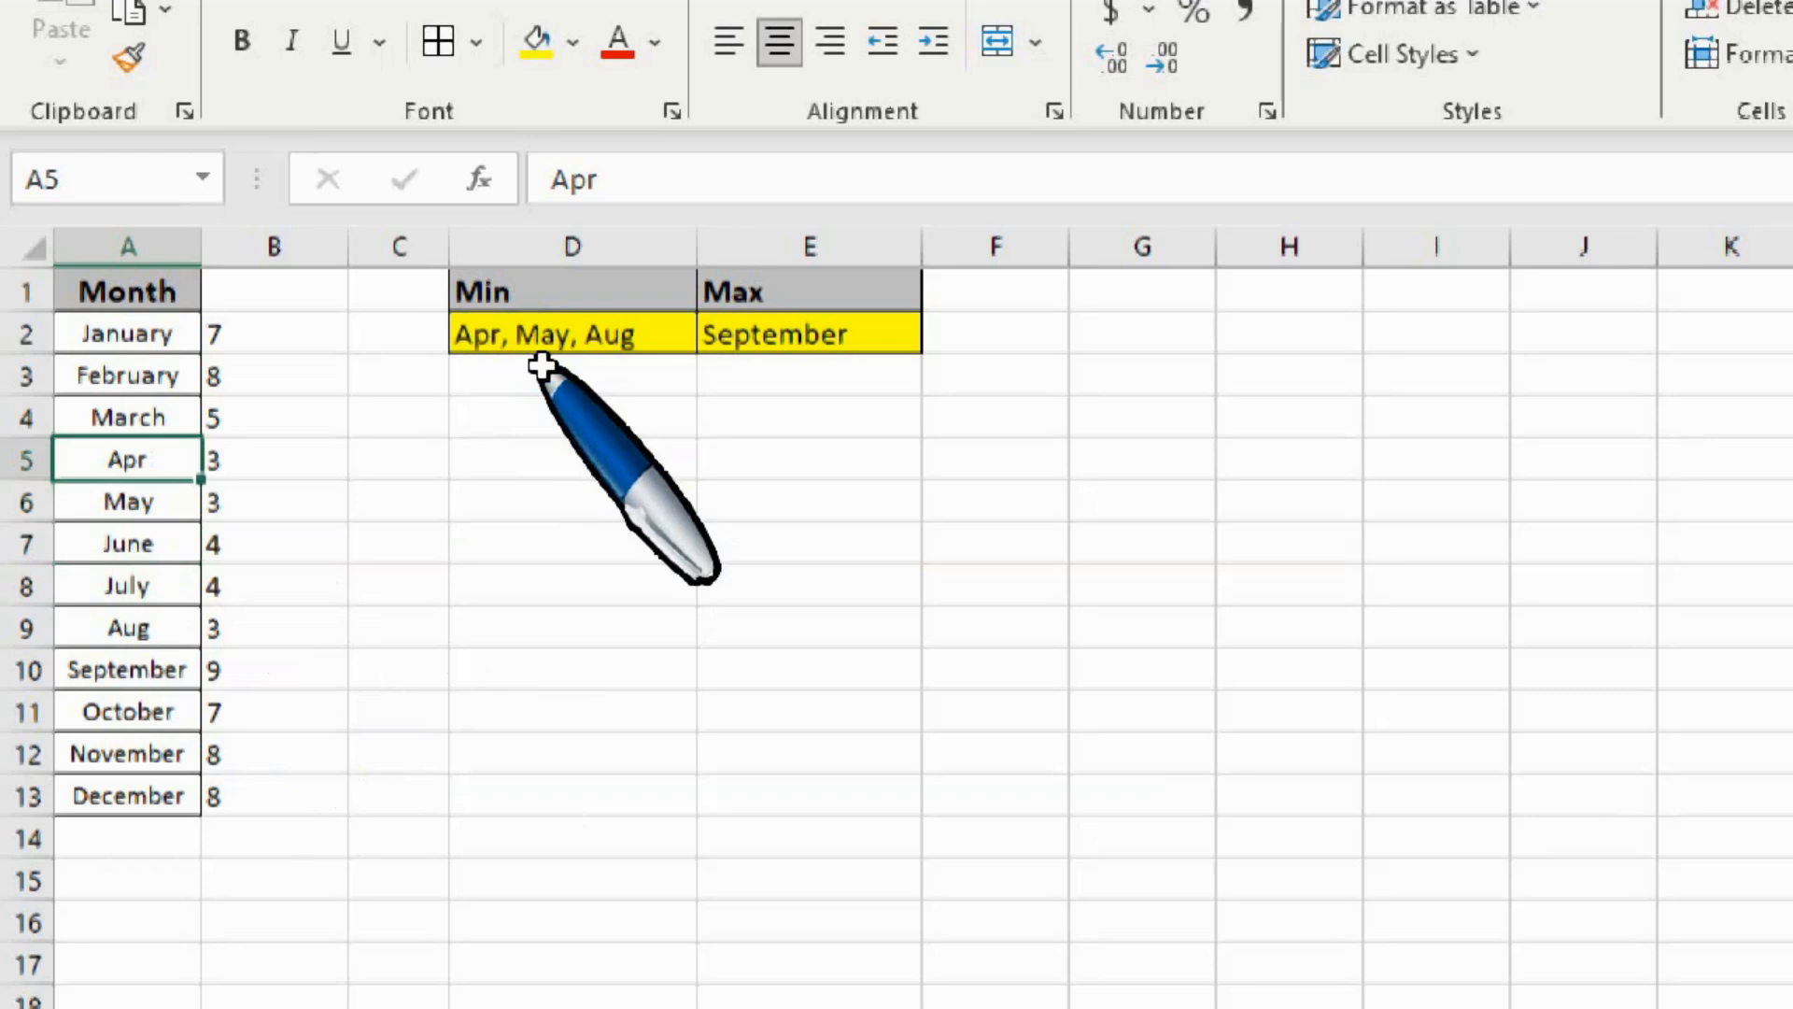
Enter =MIN($B$2:$B$13) in cell C2 to get the shortest month name length.
{"action": "left_click", "coordinate": [382, 362]}
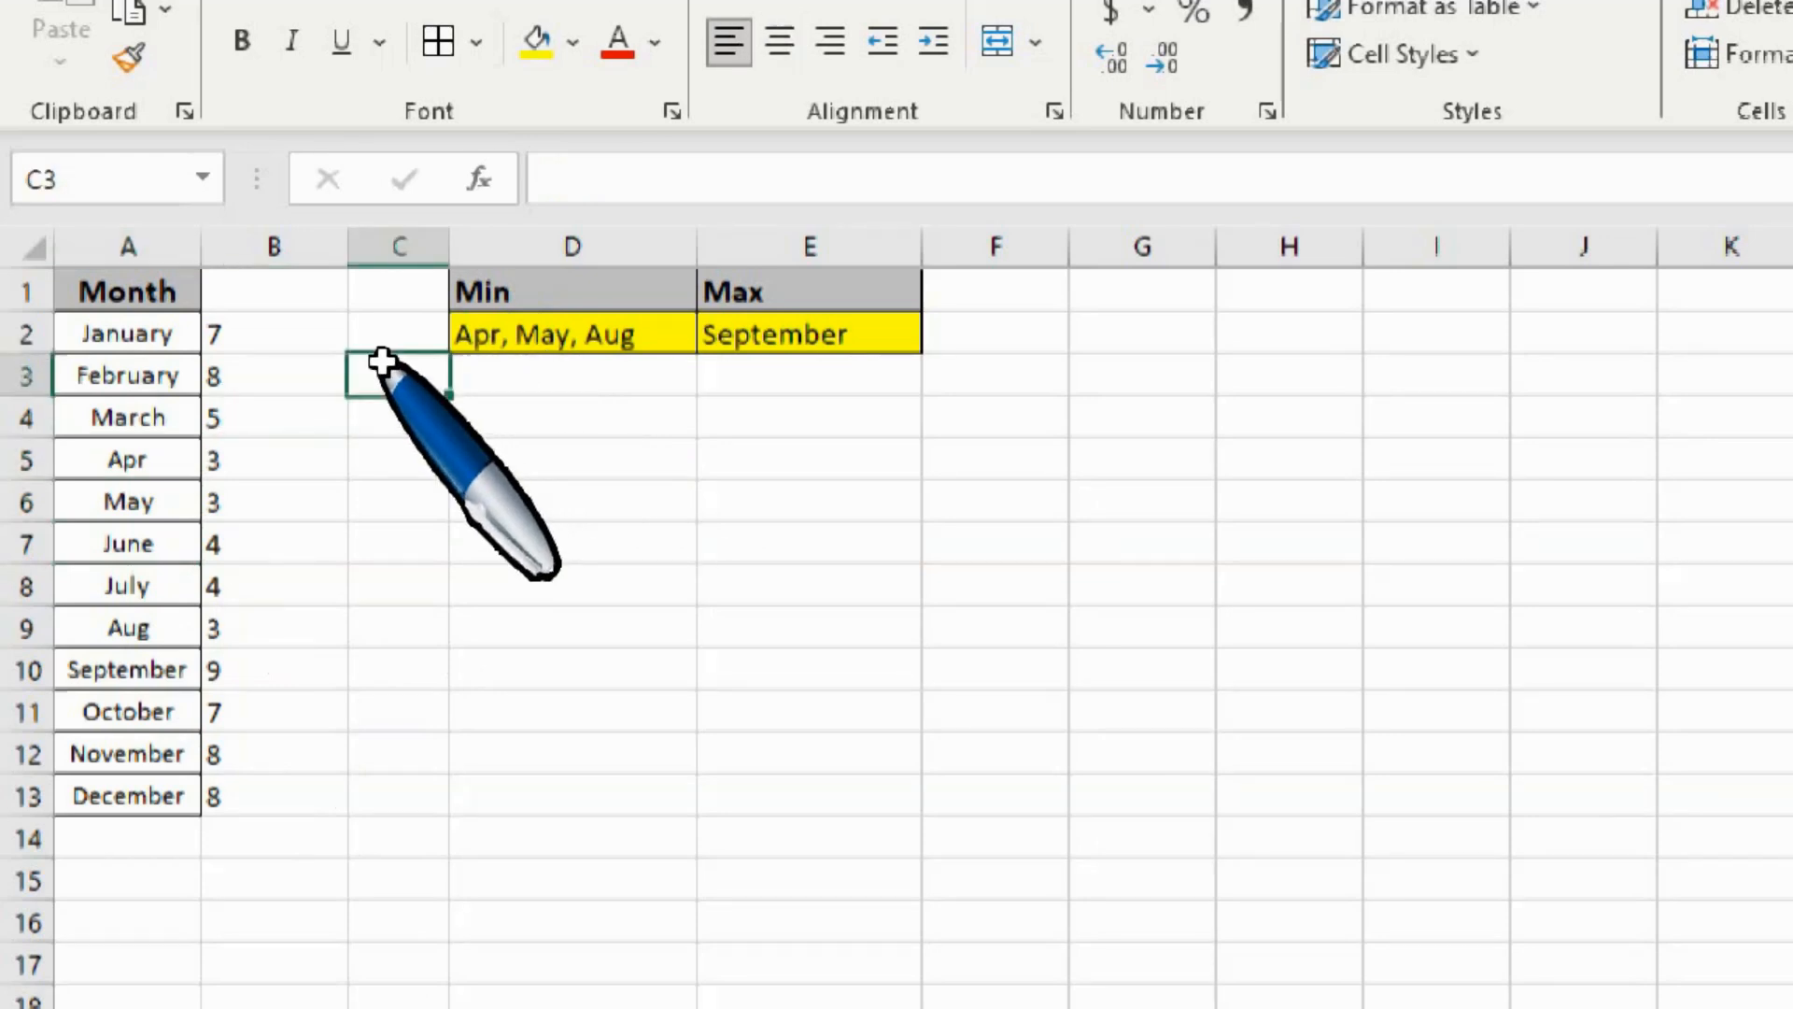
{"action": "key", "text": "Up"}
{"action": "type", "text": "=min"}
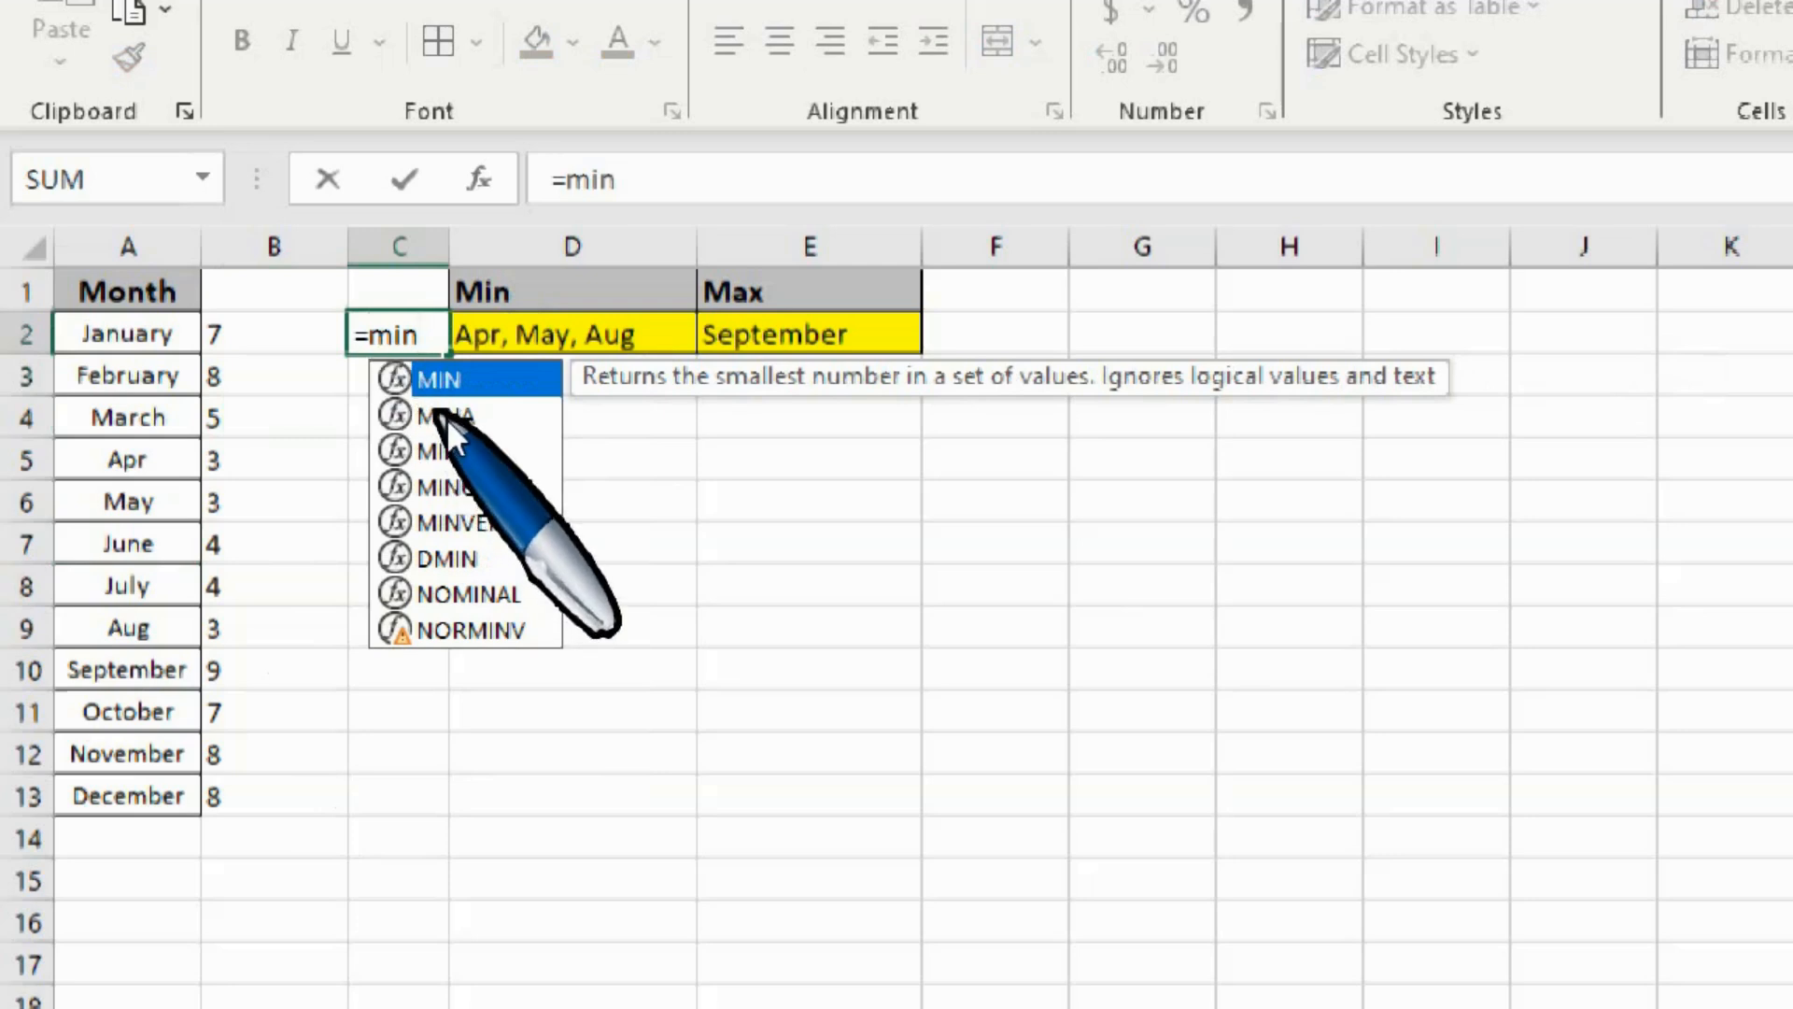
{"action": "key", "text": "Tab"}
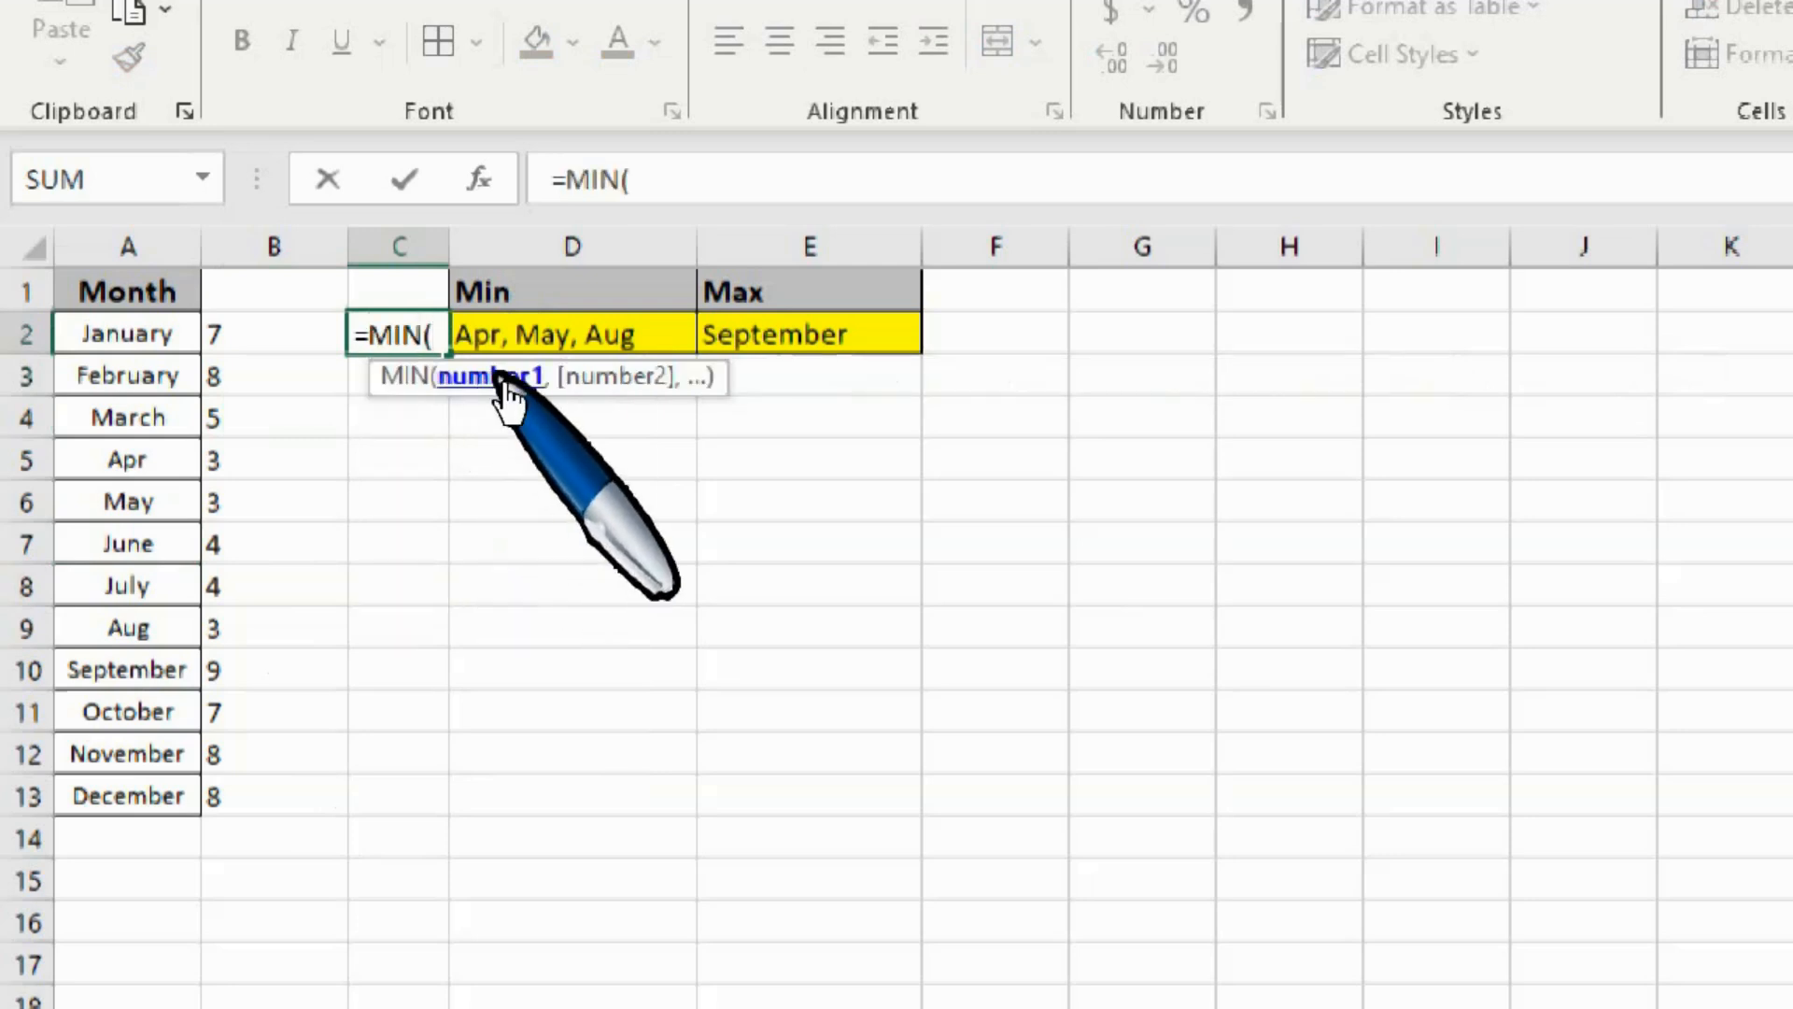
{"action": "left_click", "coordinate": [265, 336]}
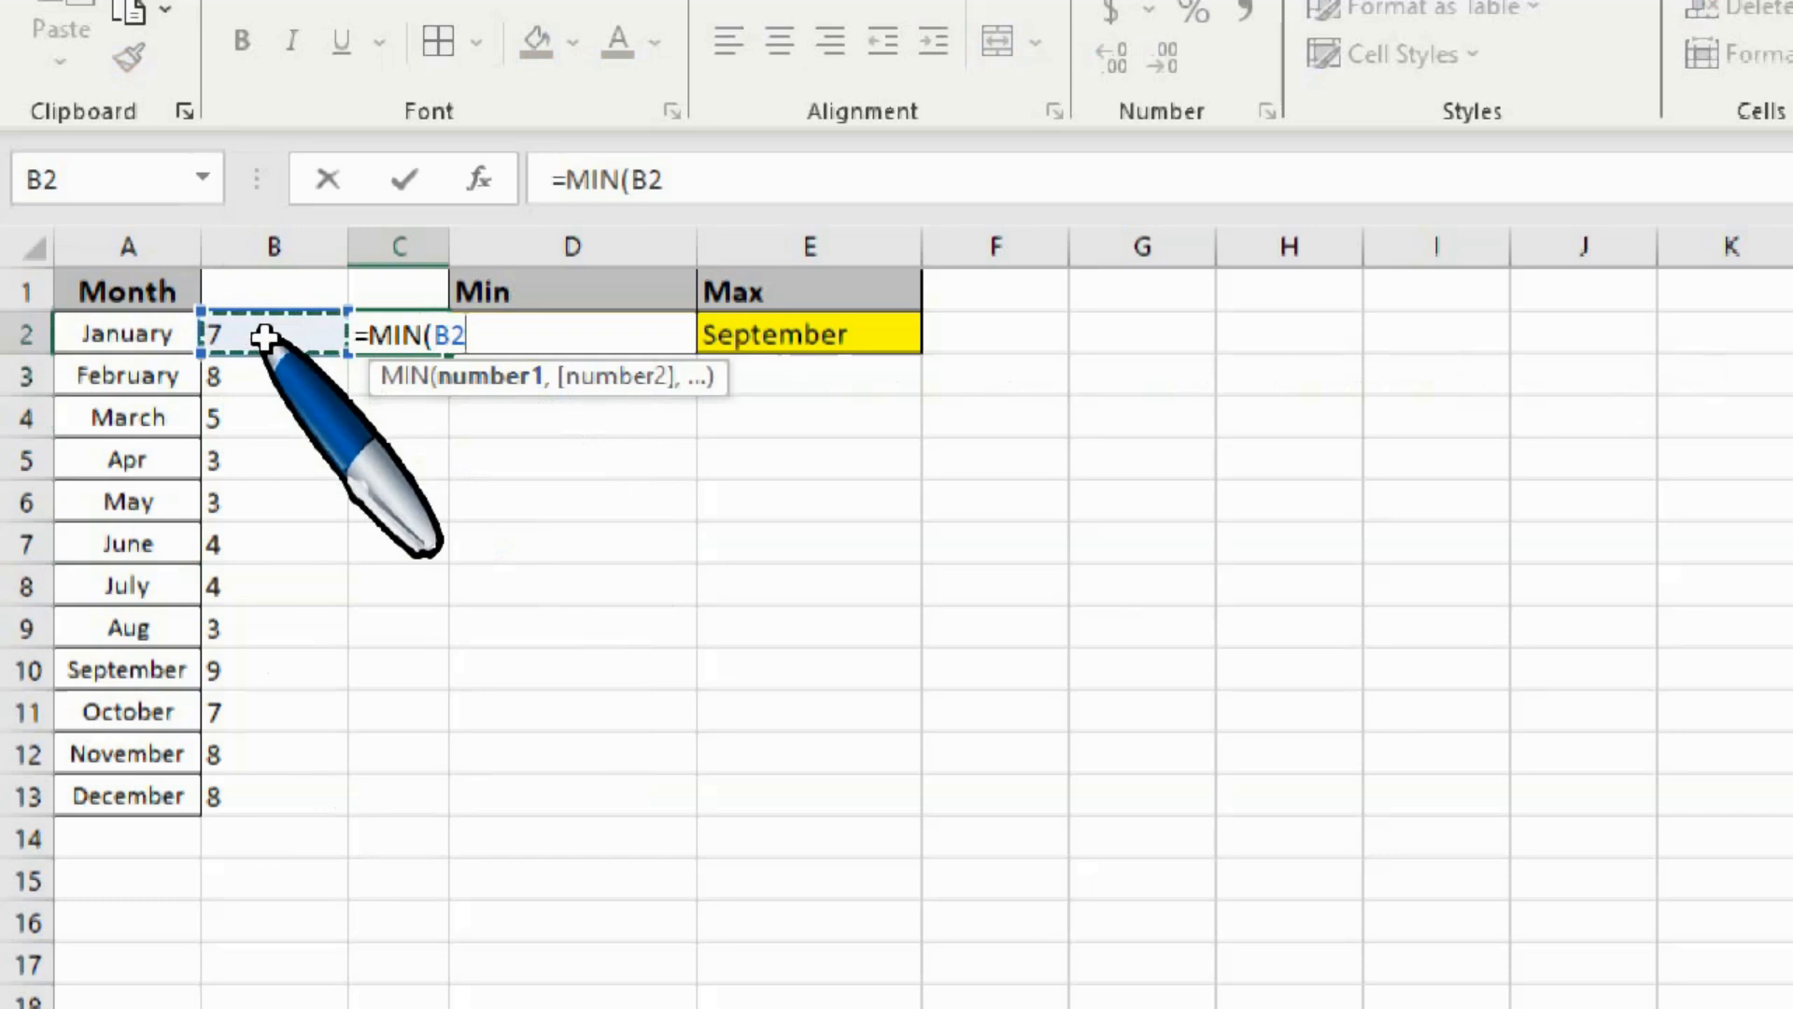
{"action": "key", "text": "shift+Down"}
{"action": "key", "text": "shift+Down"}
{"action": "key", "text": "shift+Down"}
{"action": "key", "text": "shift+Down"}
{"action": "key", "text": "shift+Down"}
{"action": "key", "text": "shift+Down"}
{"action": "key", "text": "shift+Down"}
{"action": "key", "text": "shift+Down"}
{"action": "key", "text": "shift+Down"}
{"action": "key", "text": "shift+Down"}
{"action": "key", "text": "shift+Down"}
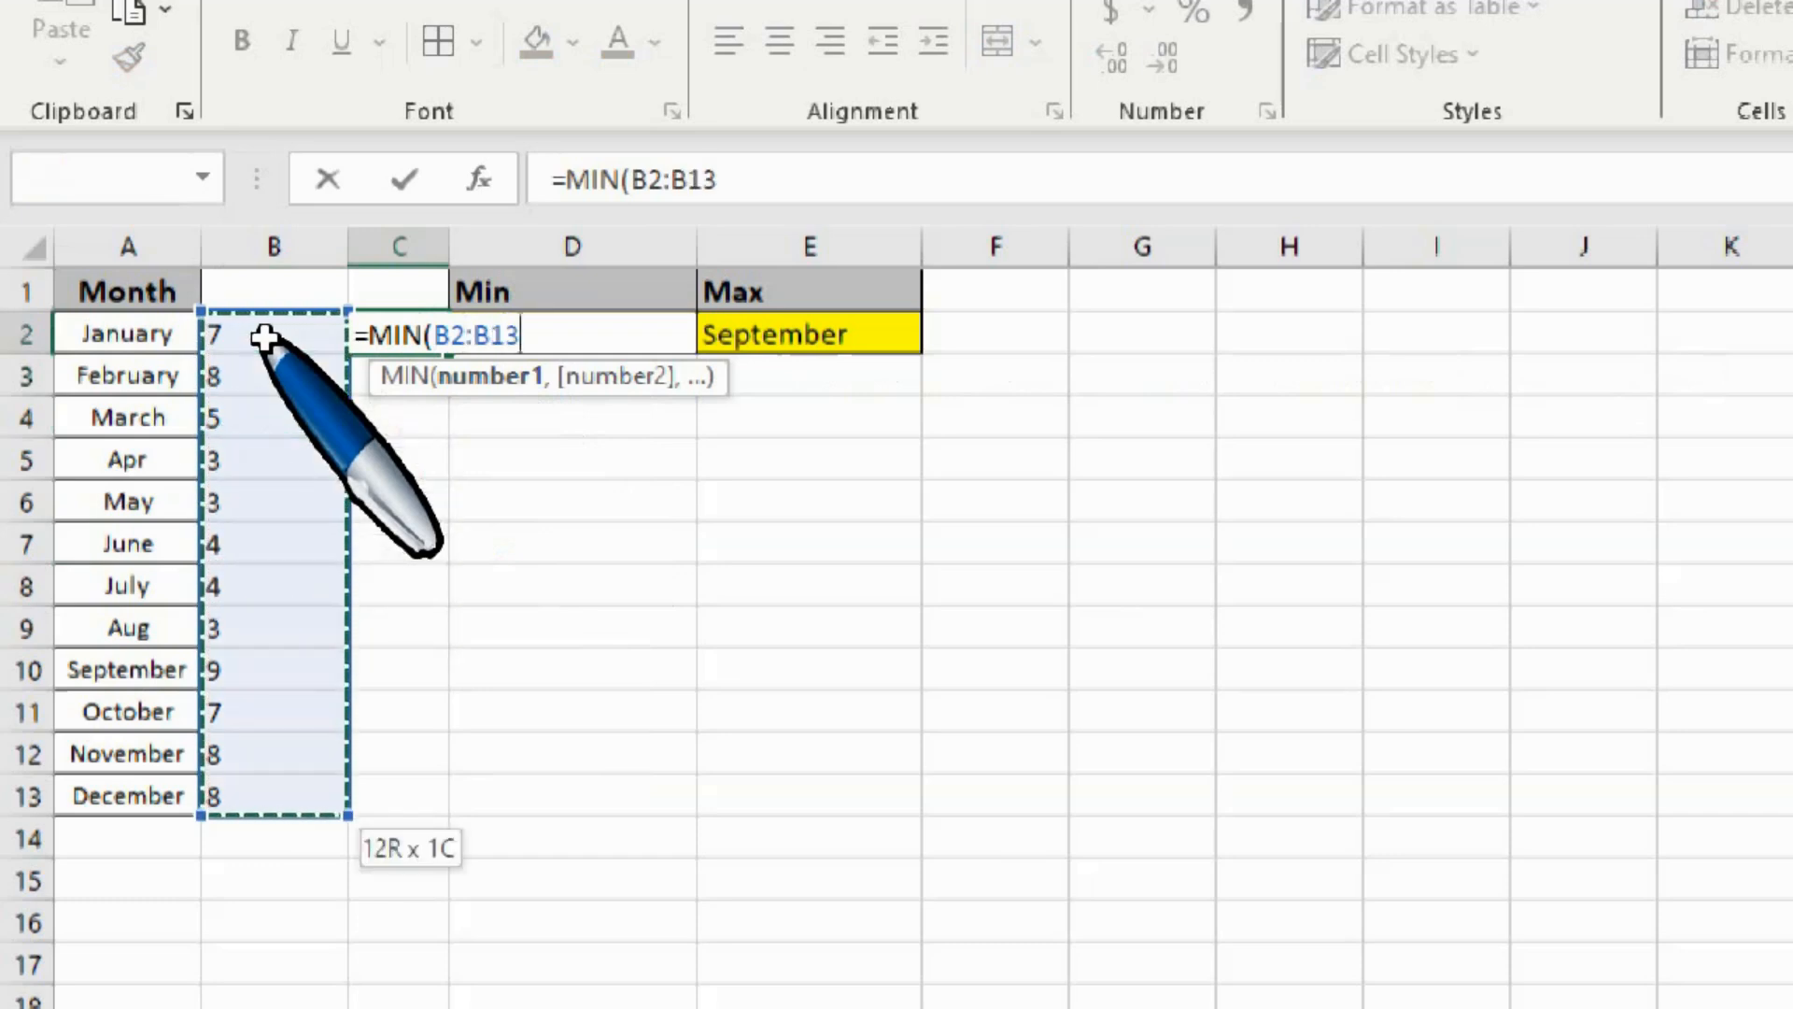
{"action": "key", "text": "F4"}
{"action": "type", "text": ")"}
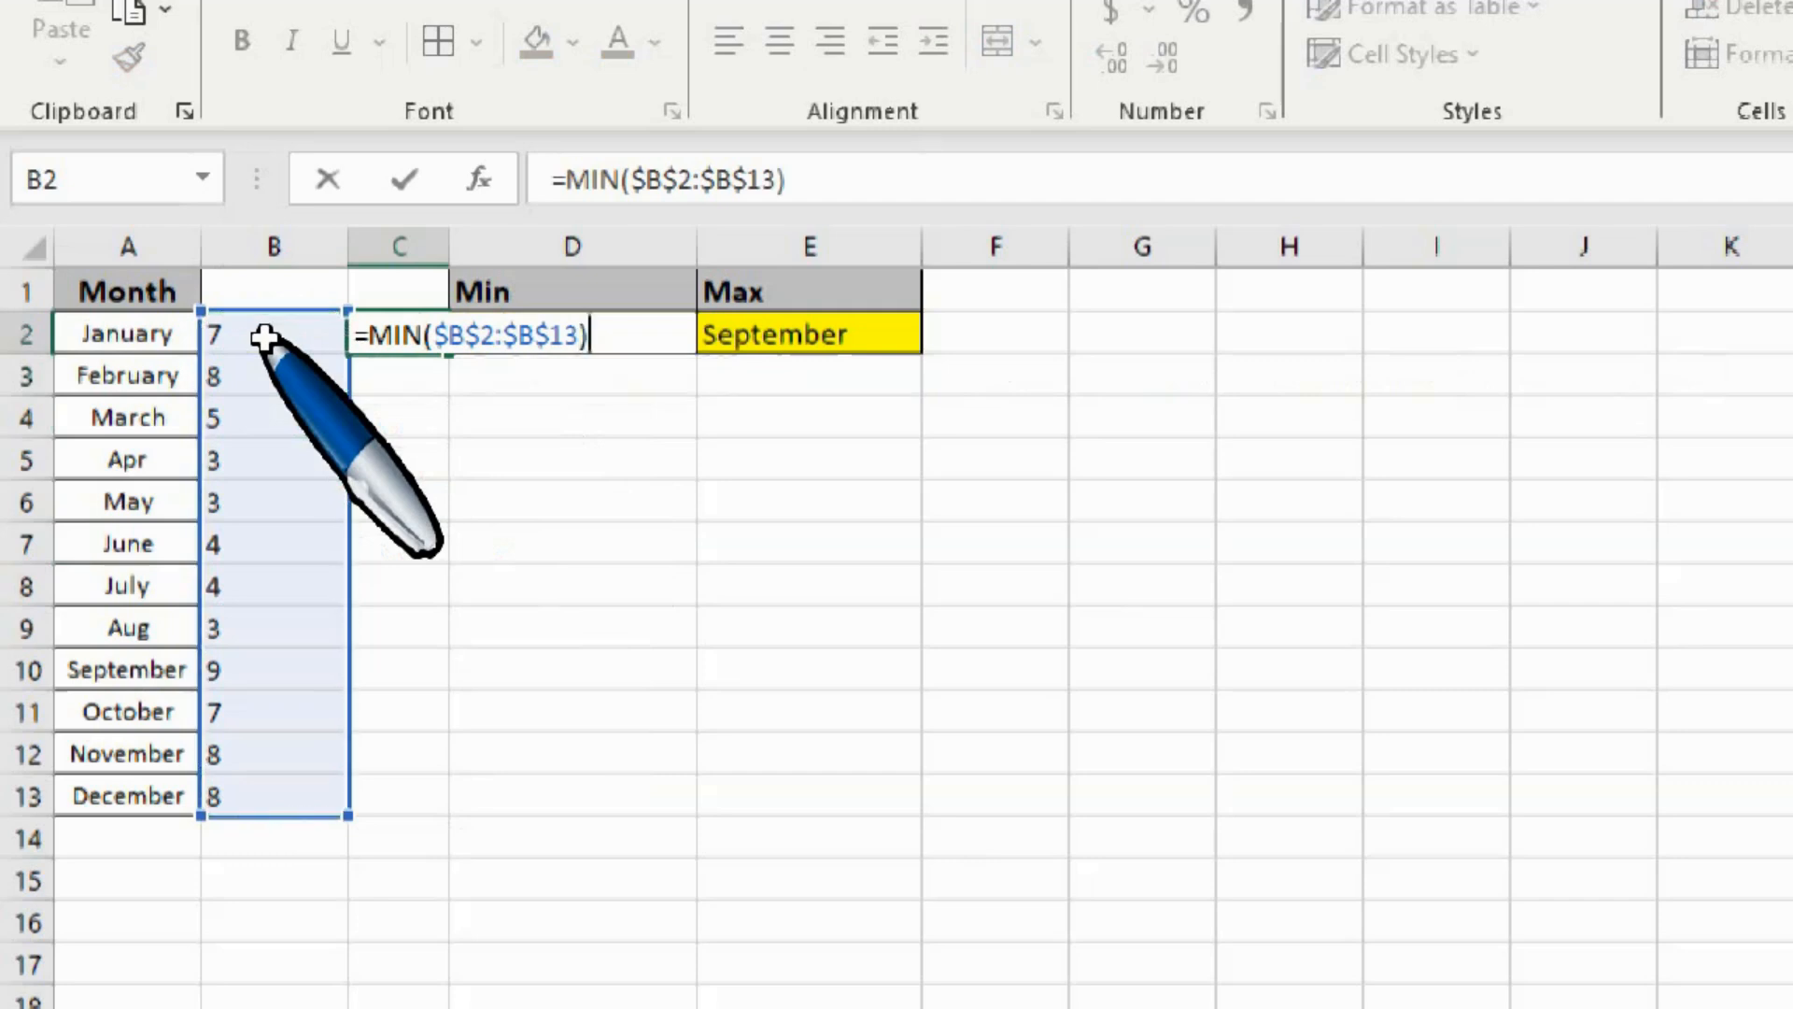
{"action": "key", "text": "Return"}
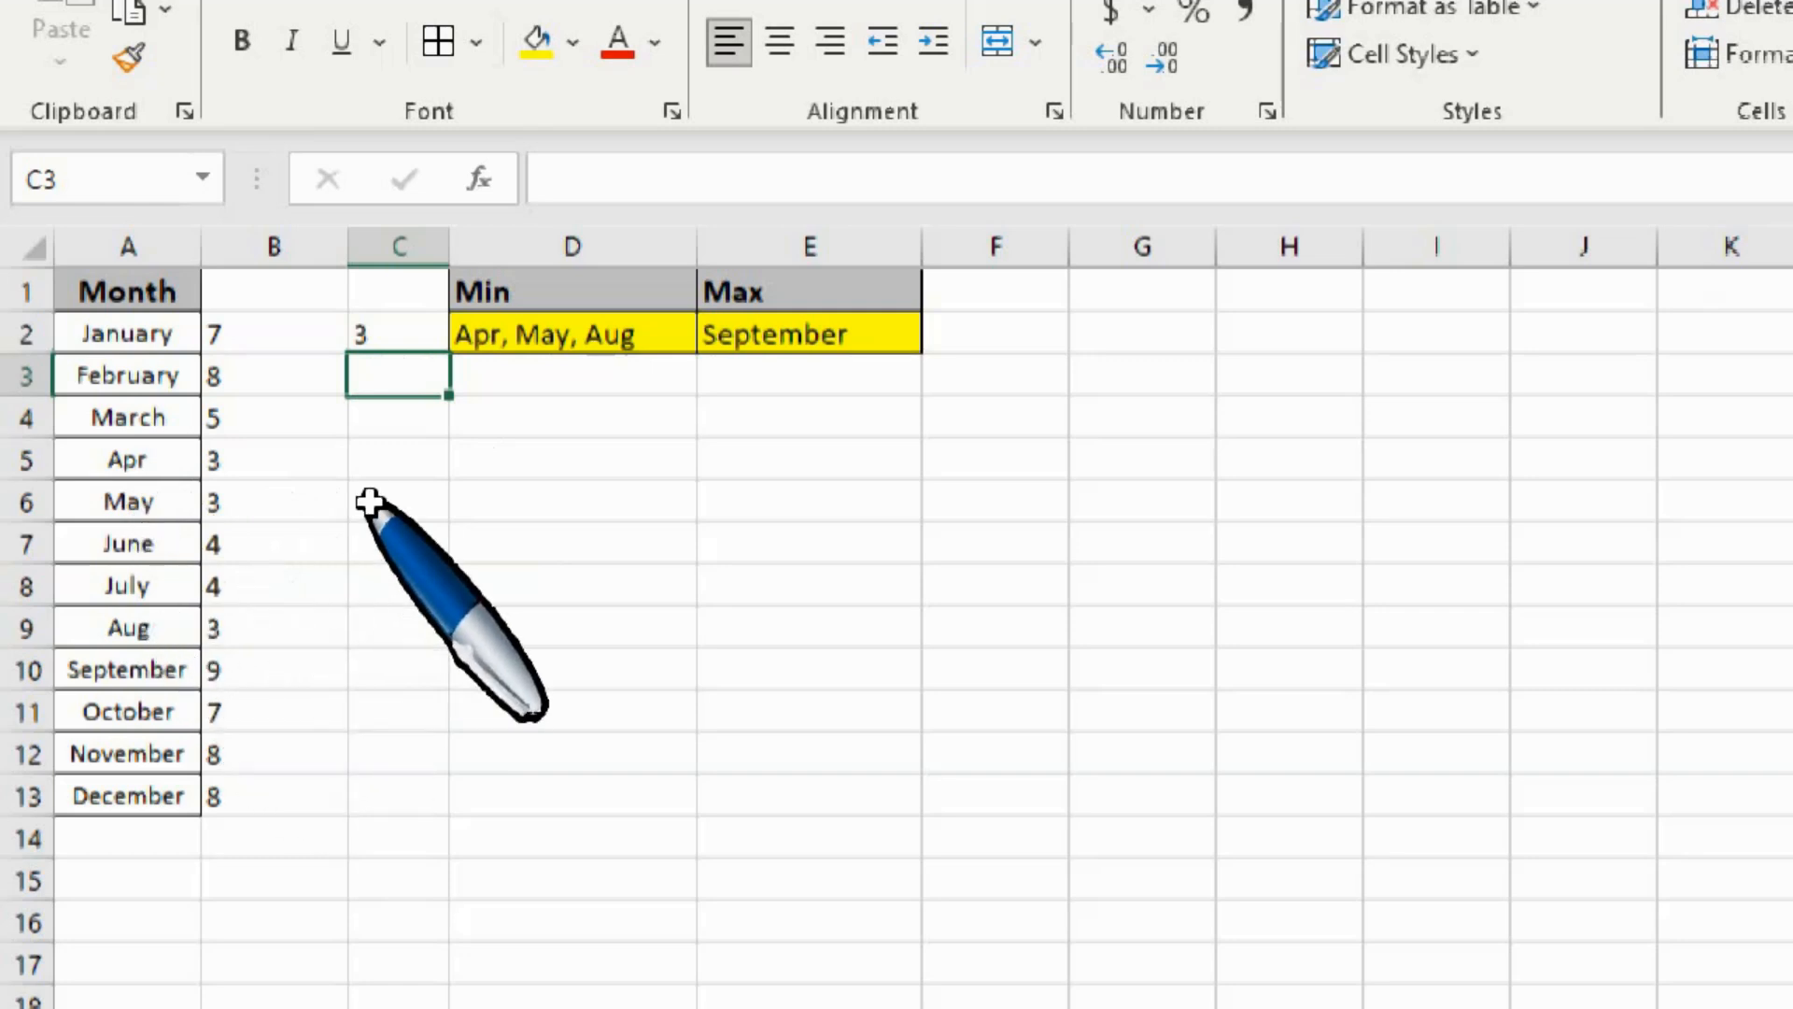
Enter =MAX(B2:B13) in cell C3 to get the longest month name length.
{"action": "type", "text": "=max"}
{"action": "key", "text": "Tab"}
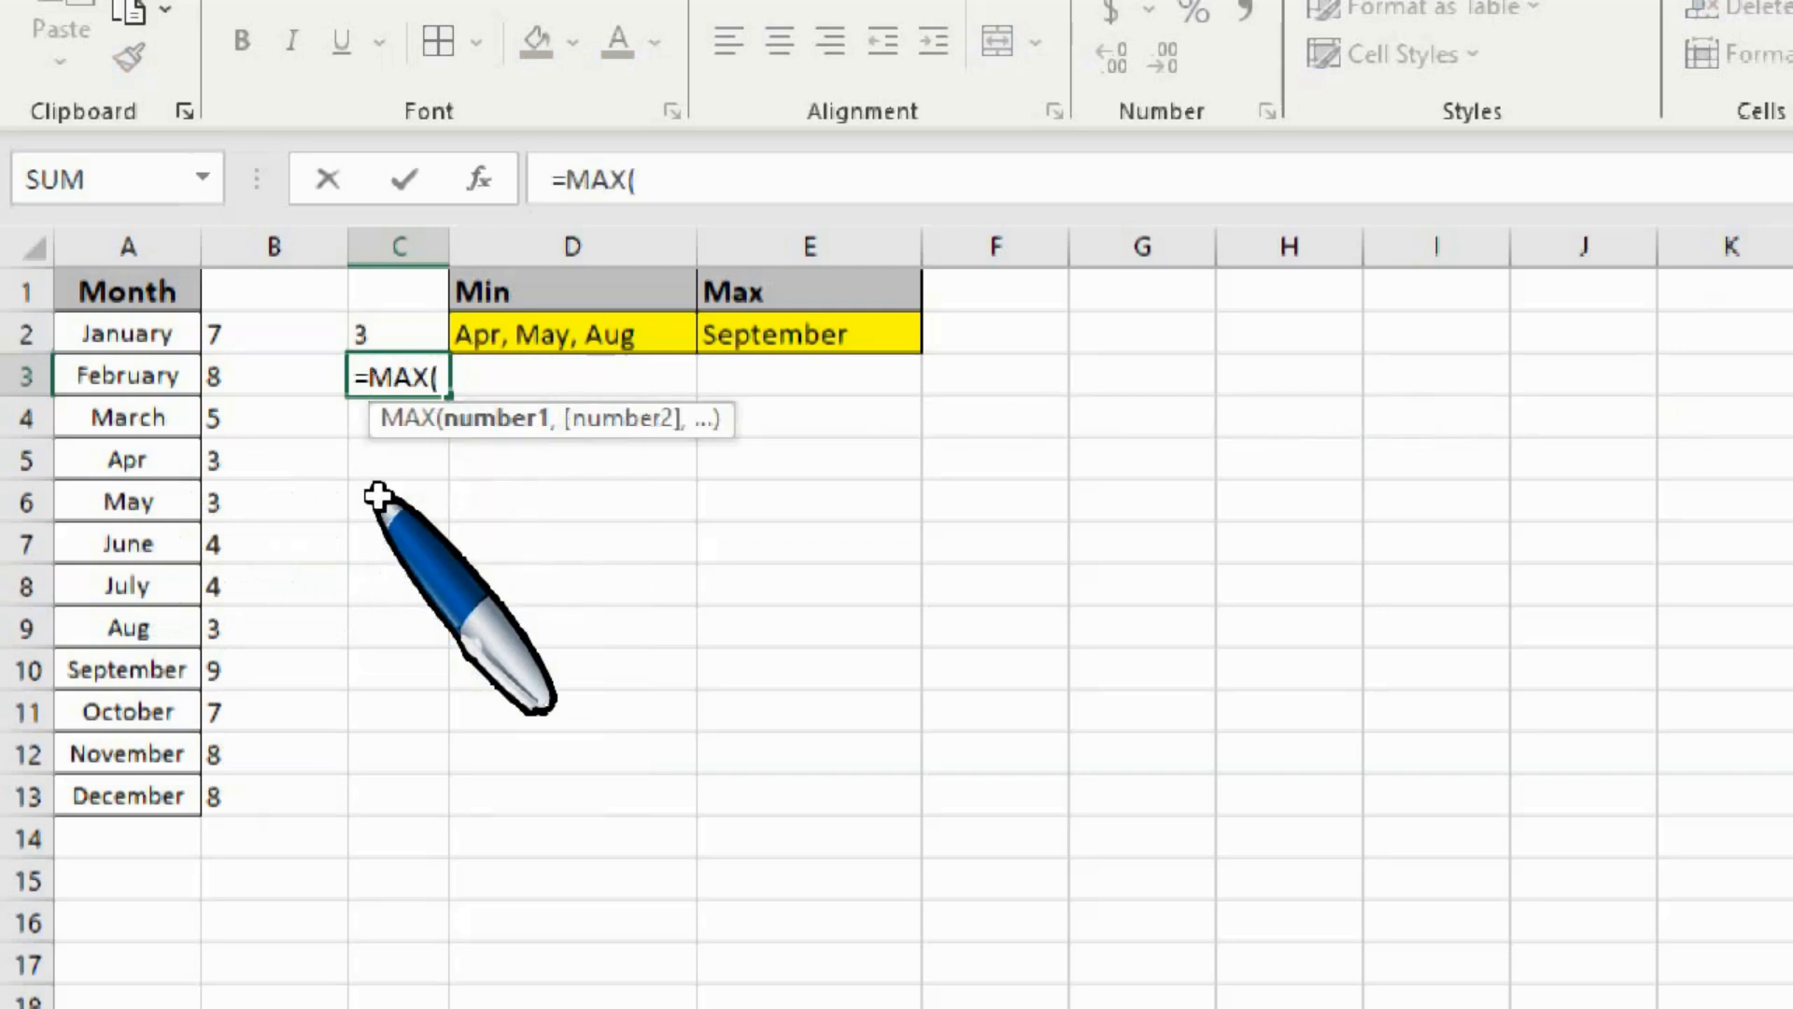
{"action": "key", "text": "Left"}
{"action": "key", "text": "Up"}
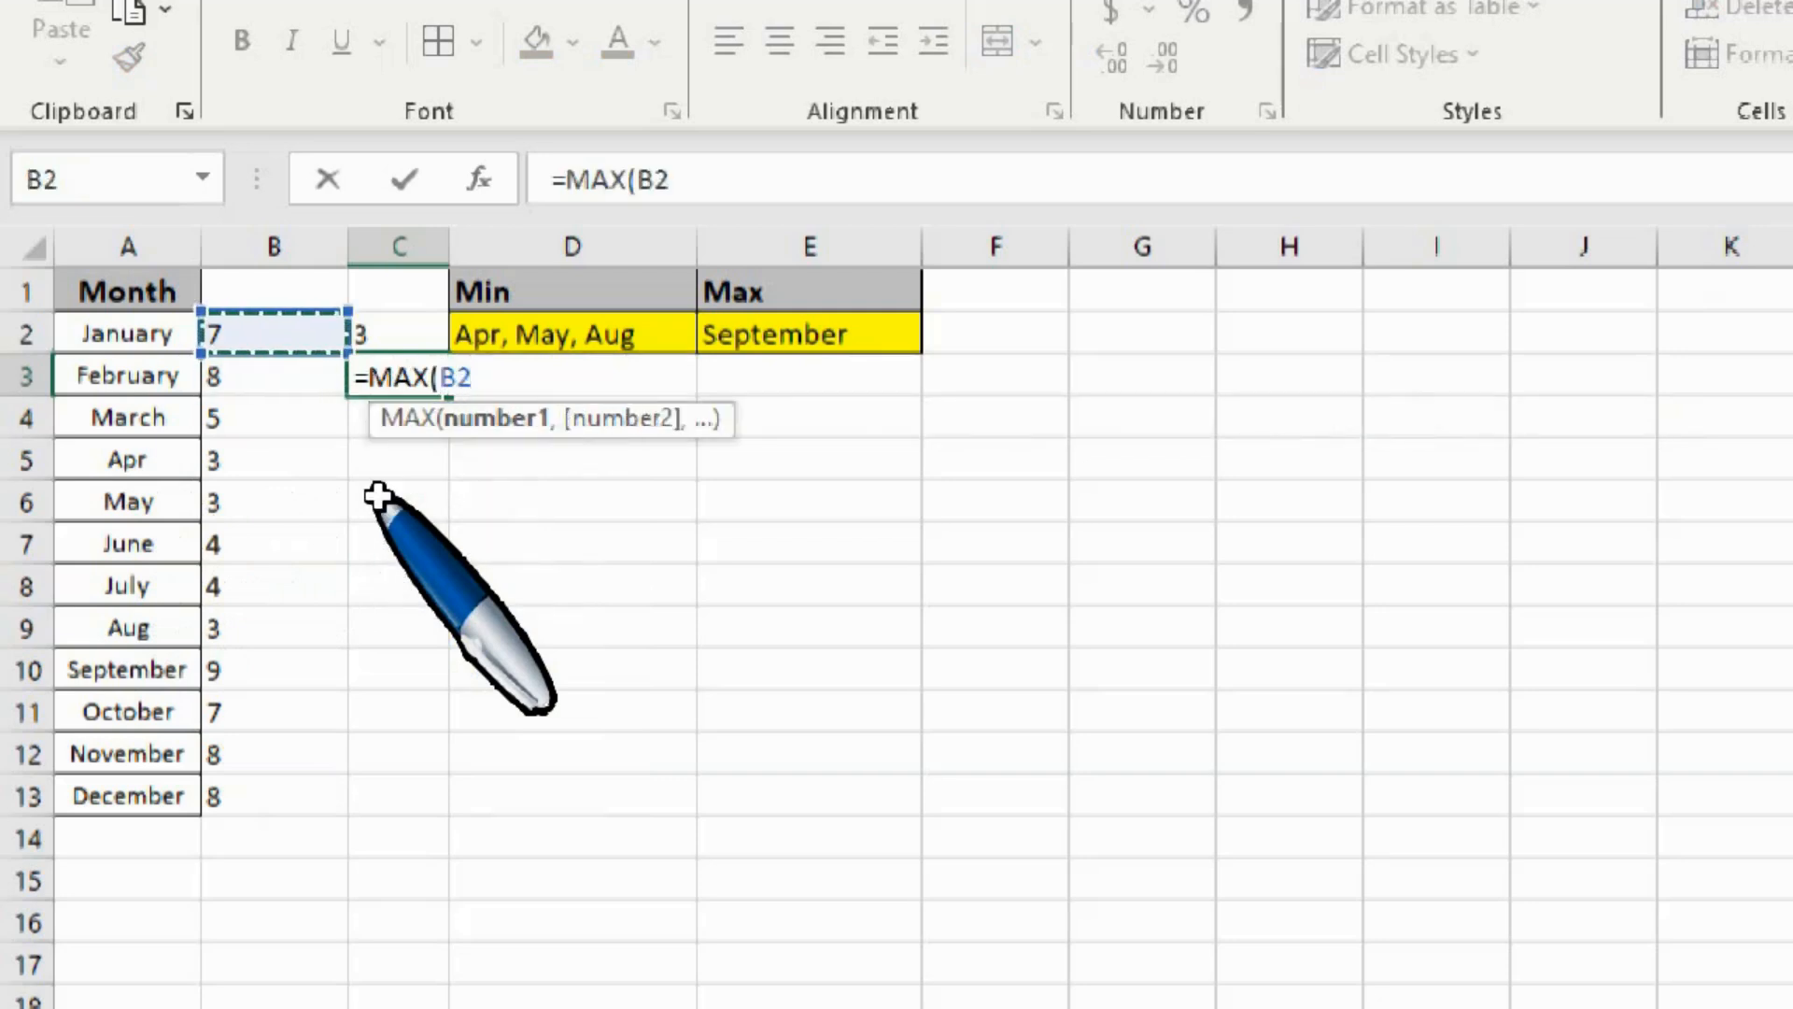
{"action": "key", "text": "ctrl+shift+Down"}
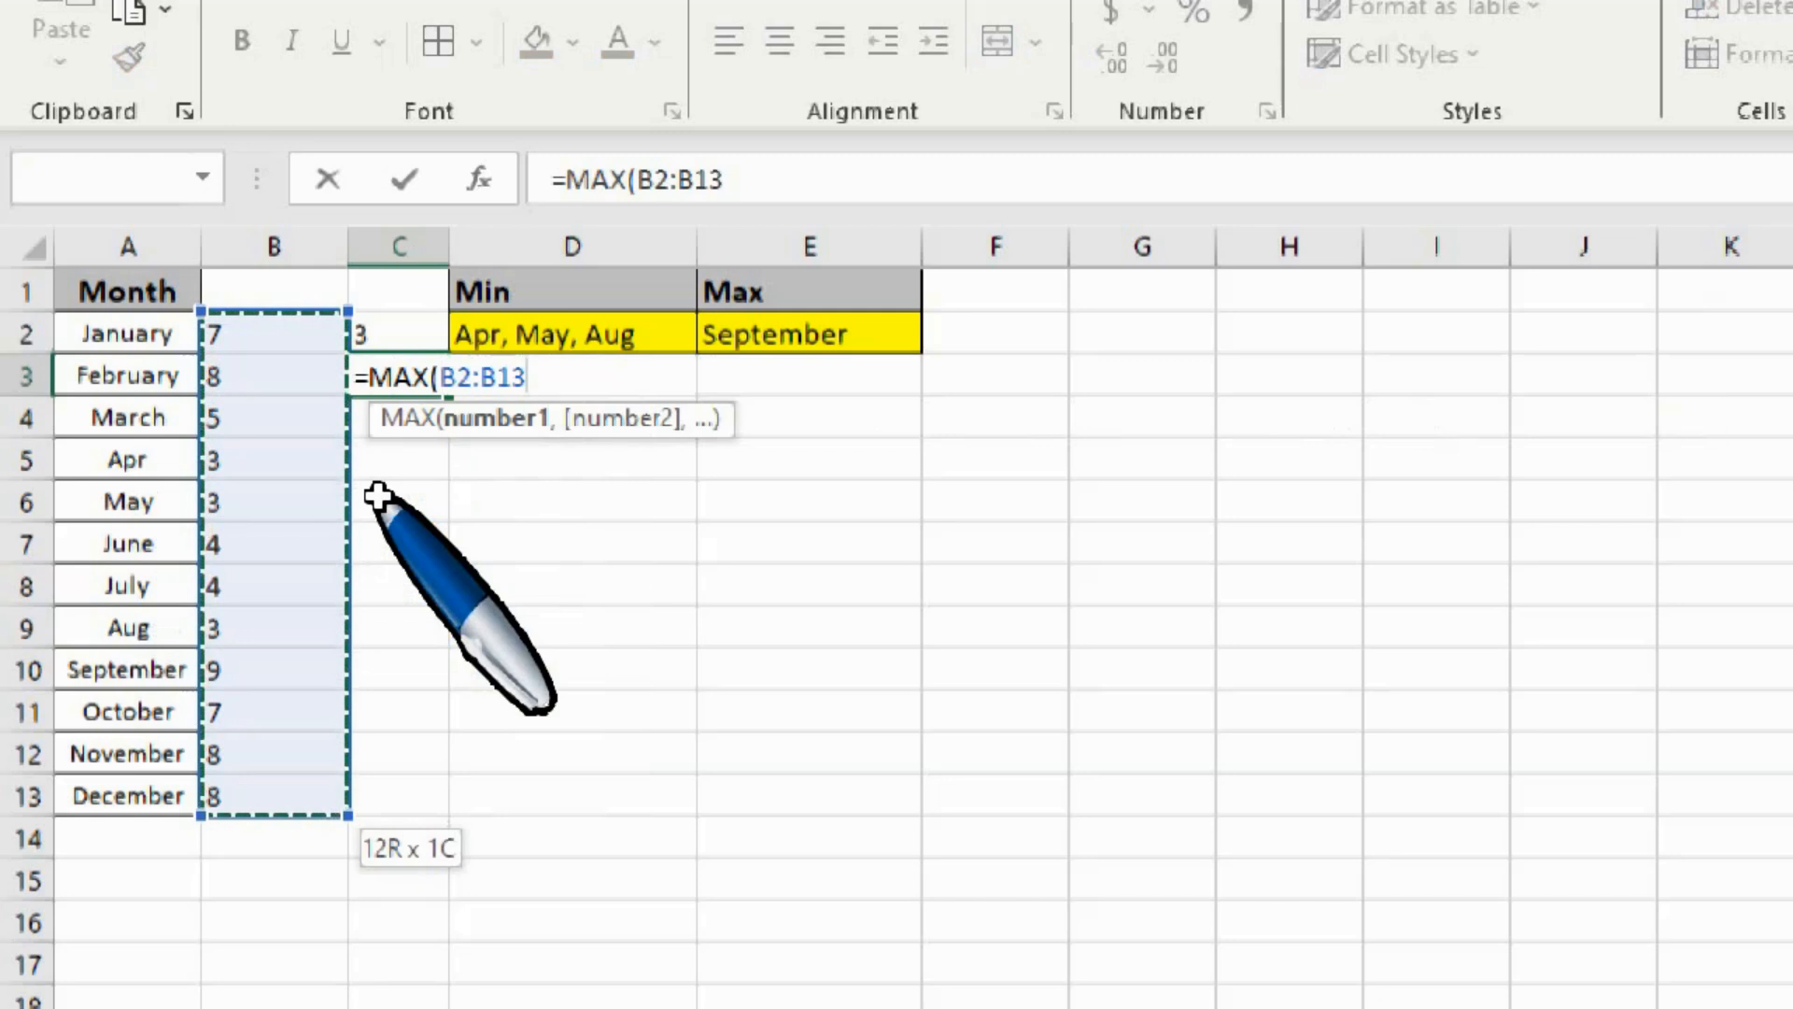
{"action": "type", "text": ")"}
{"action": "key", "text": "Return"}
{"action": "key", "text": "Up"}
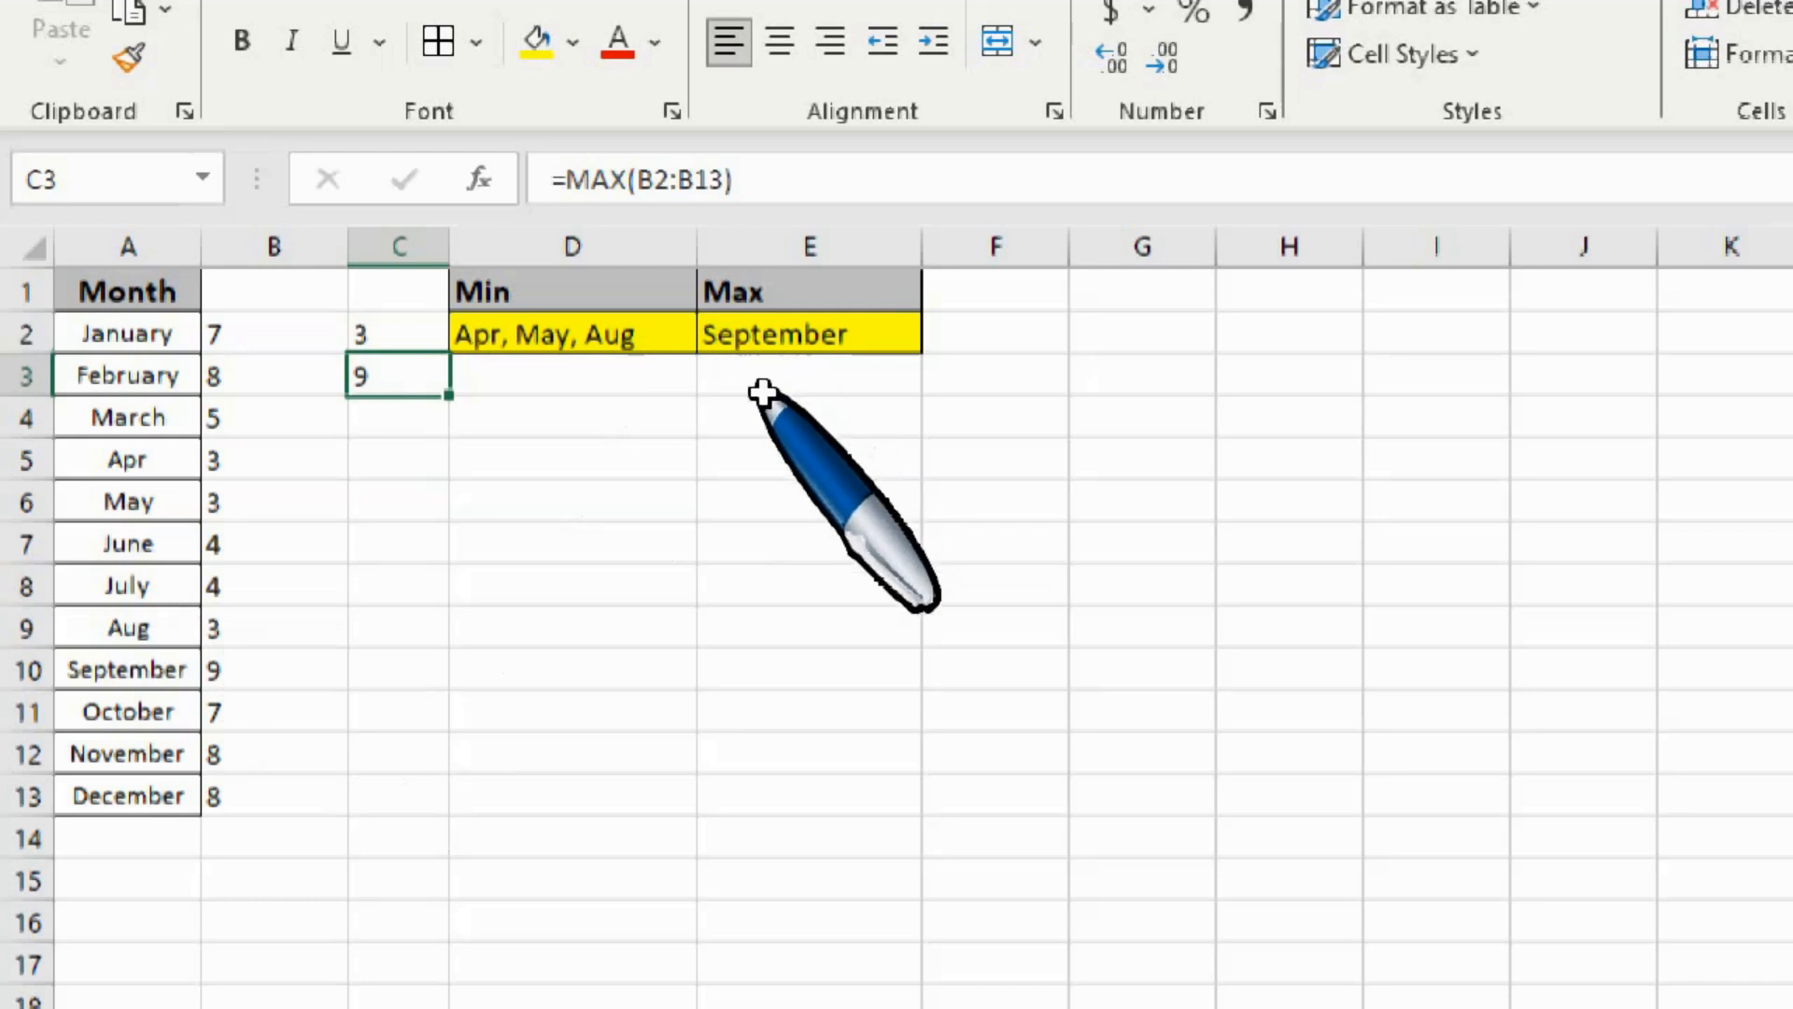
Clear the contents of D2:E3, removing the existing Min and Max results.
{"action": "left_click", "coordinate": [574, 394]}
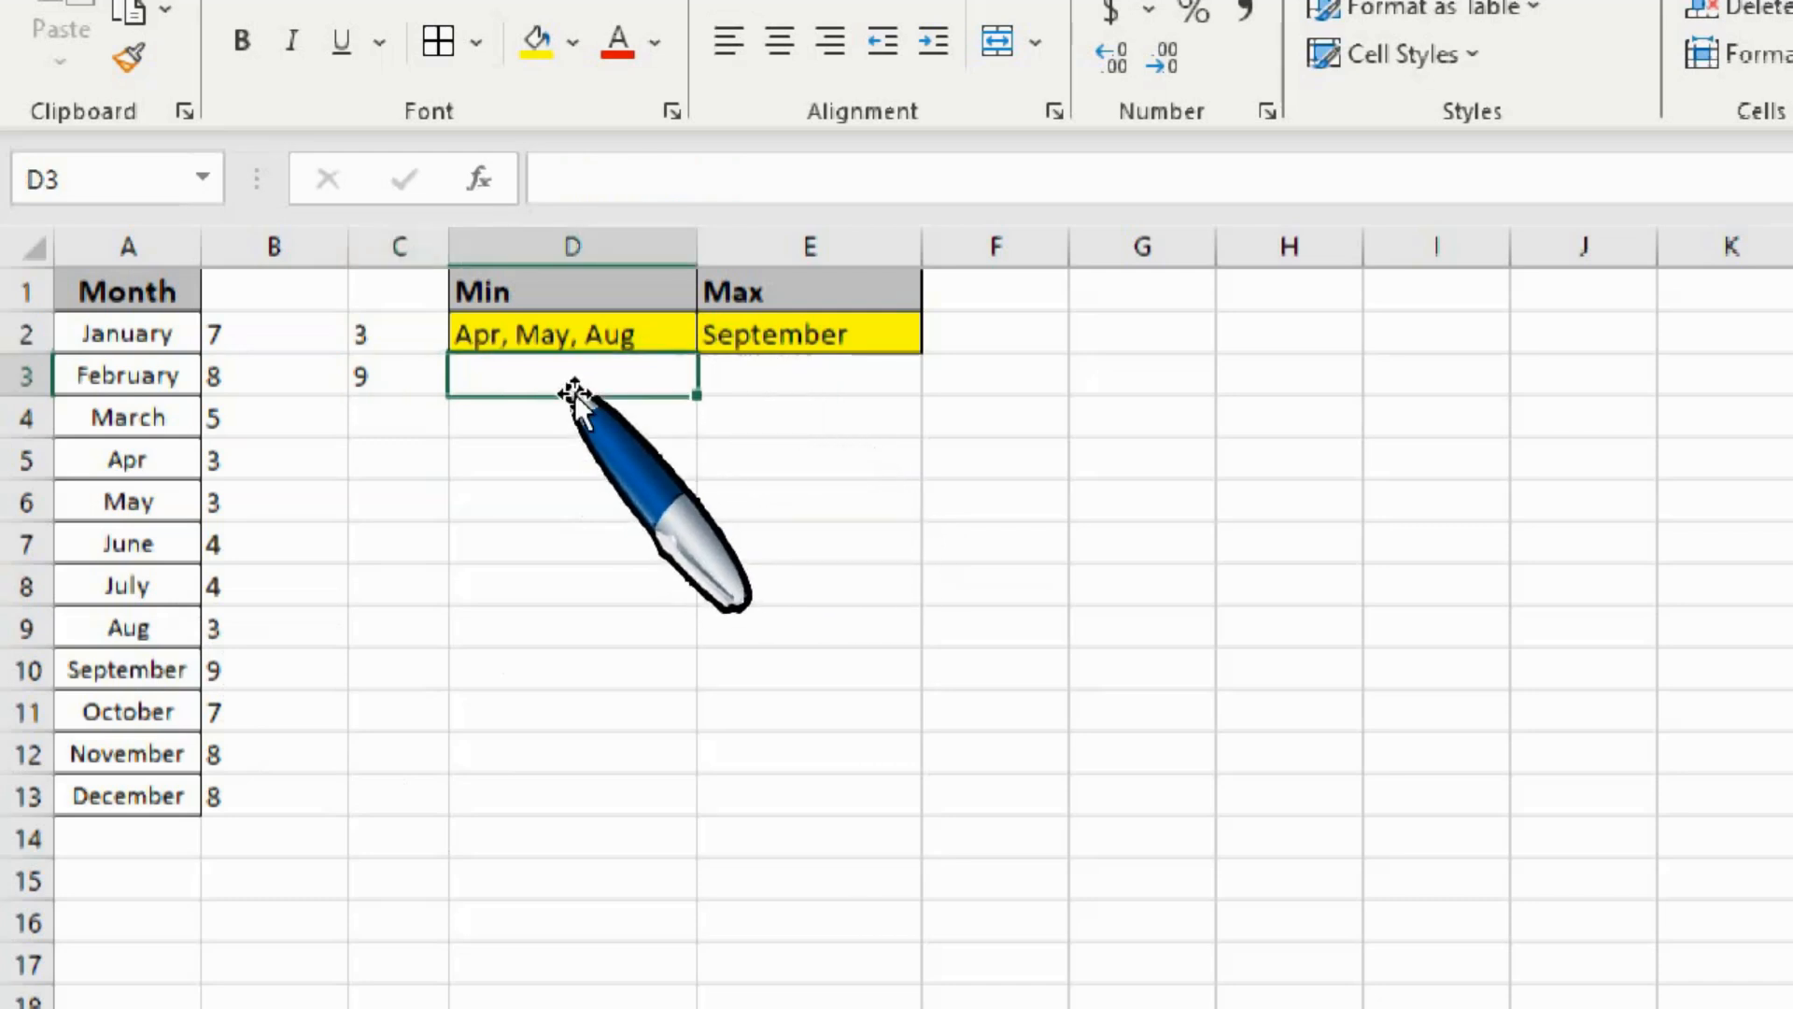
{"action": "key", "text": "shift+Up"}
{"action": "key", "text": "shift+Right"}
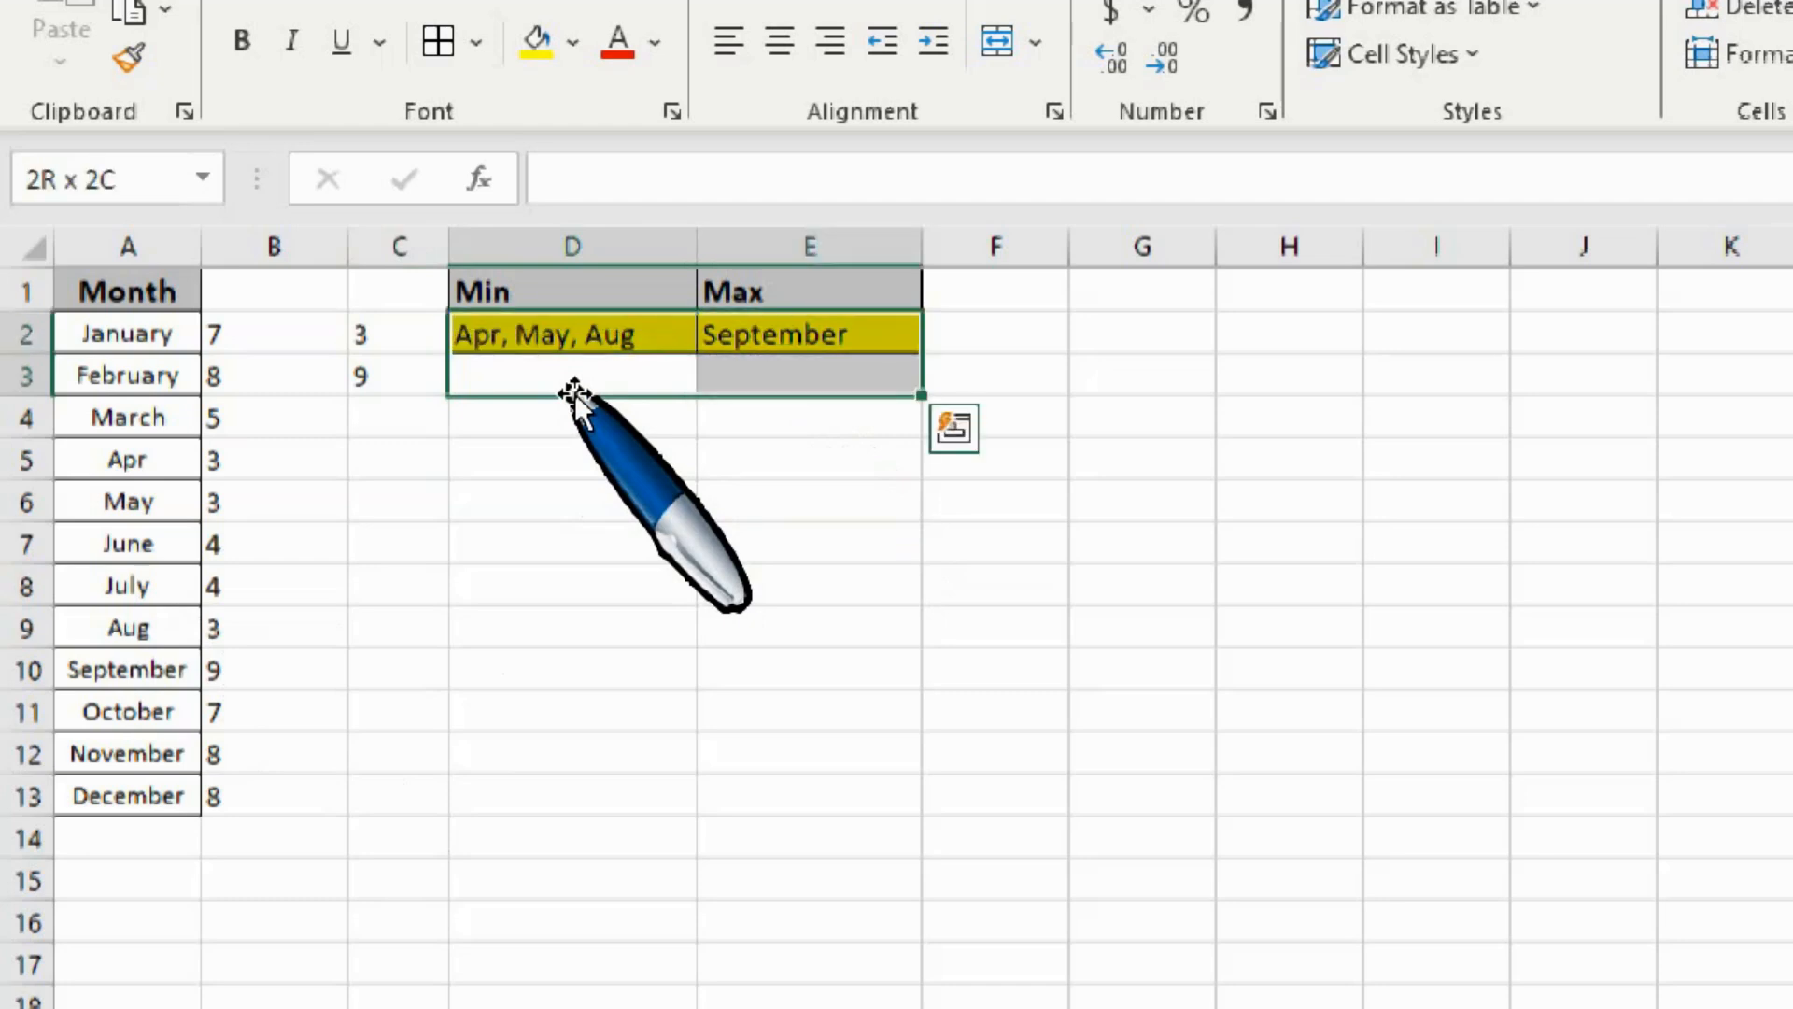
{"action": "key", "text": "Delete"}
Start a TEXTJOIN formula in cell D2 with ", " as the delimiter and TRUE to ignore empty cells.
{"action": "key", "text": "Up"}
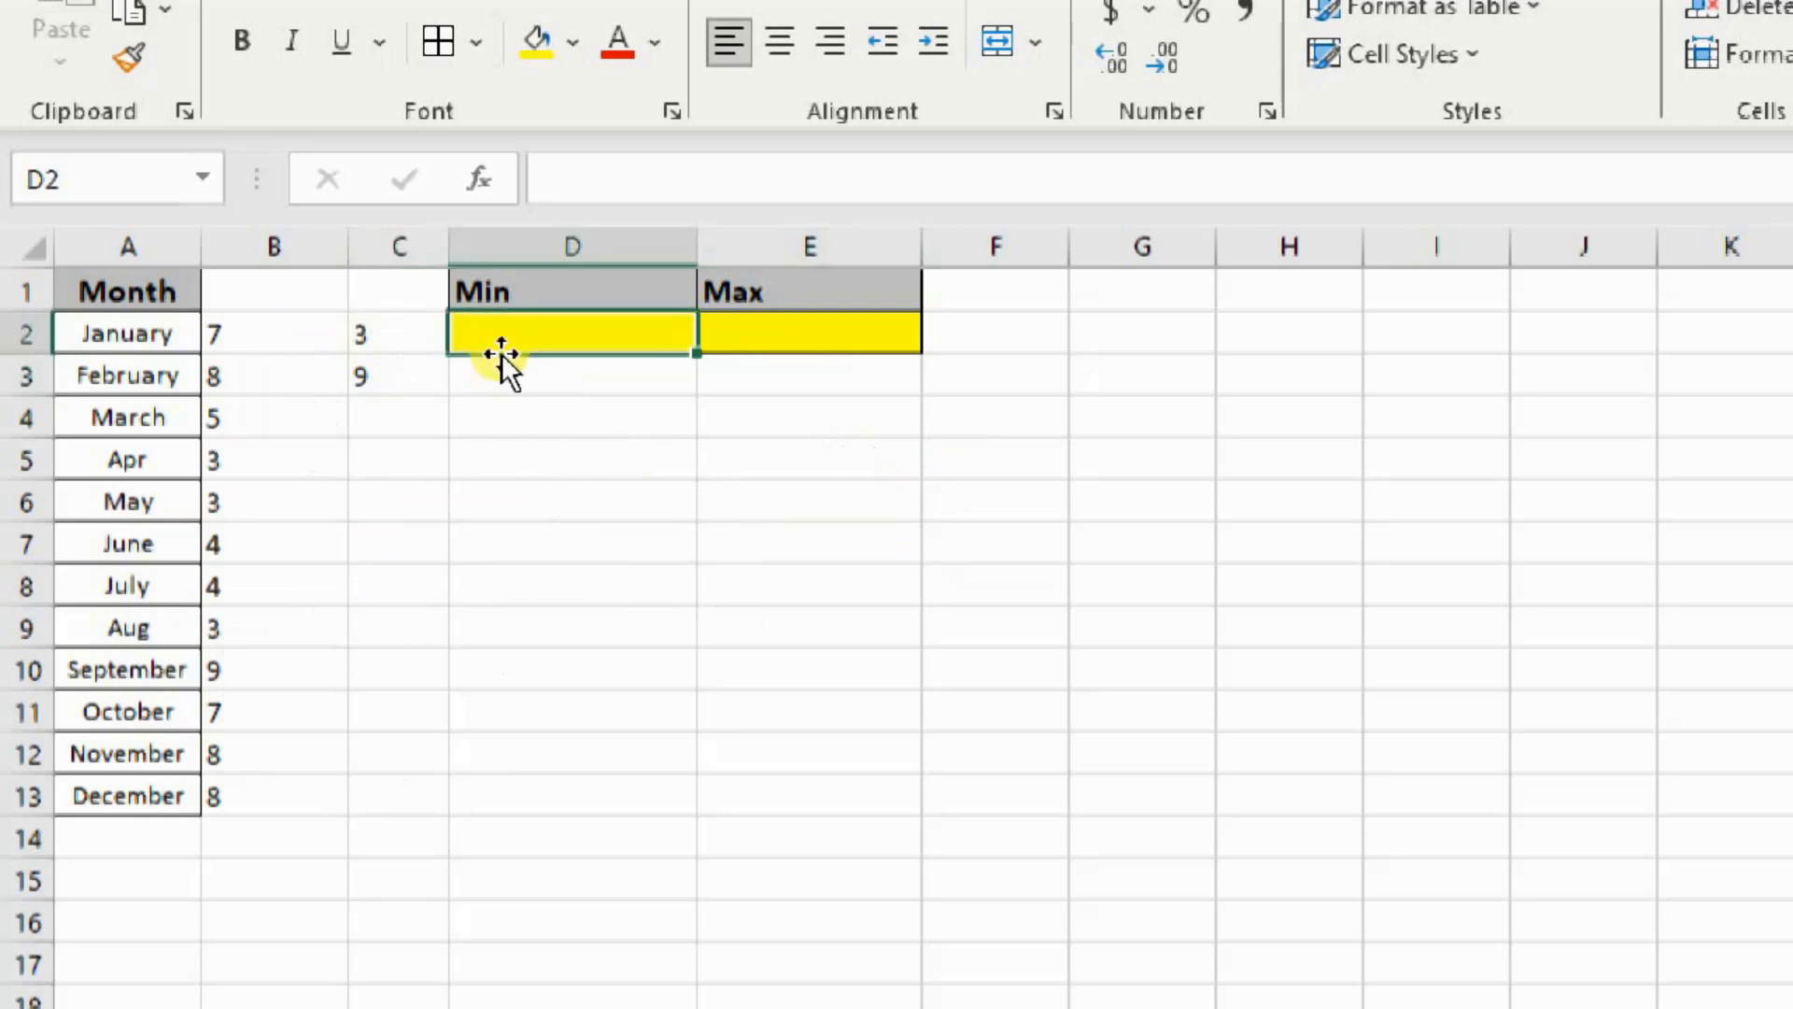
{"action": "type", "text": "=TEXTJOIN("}
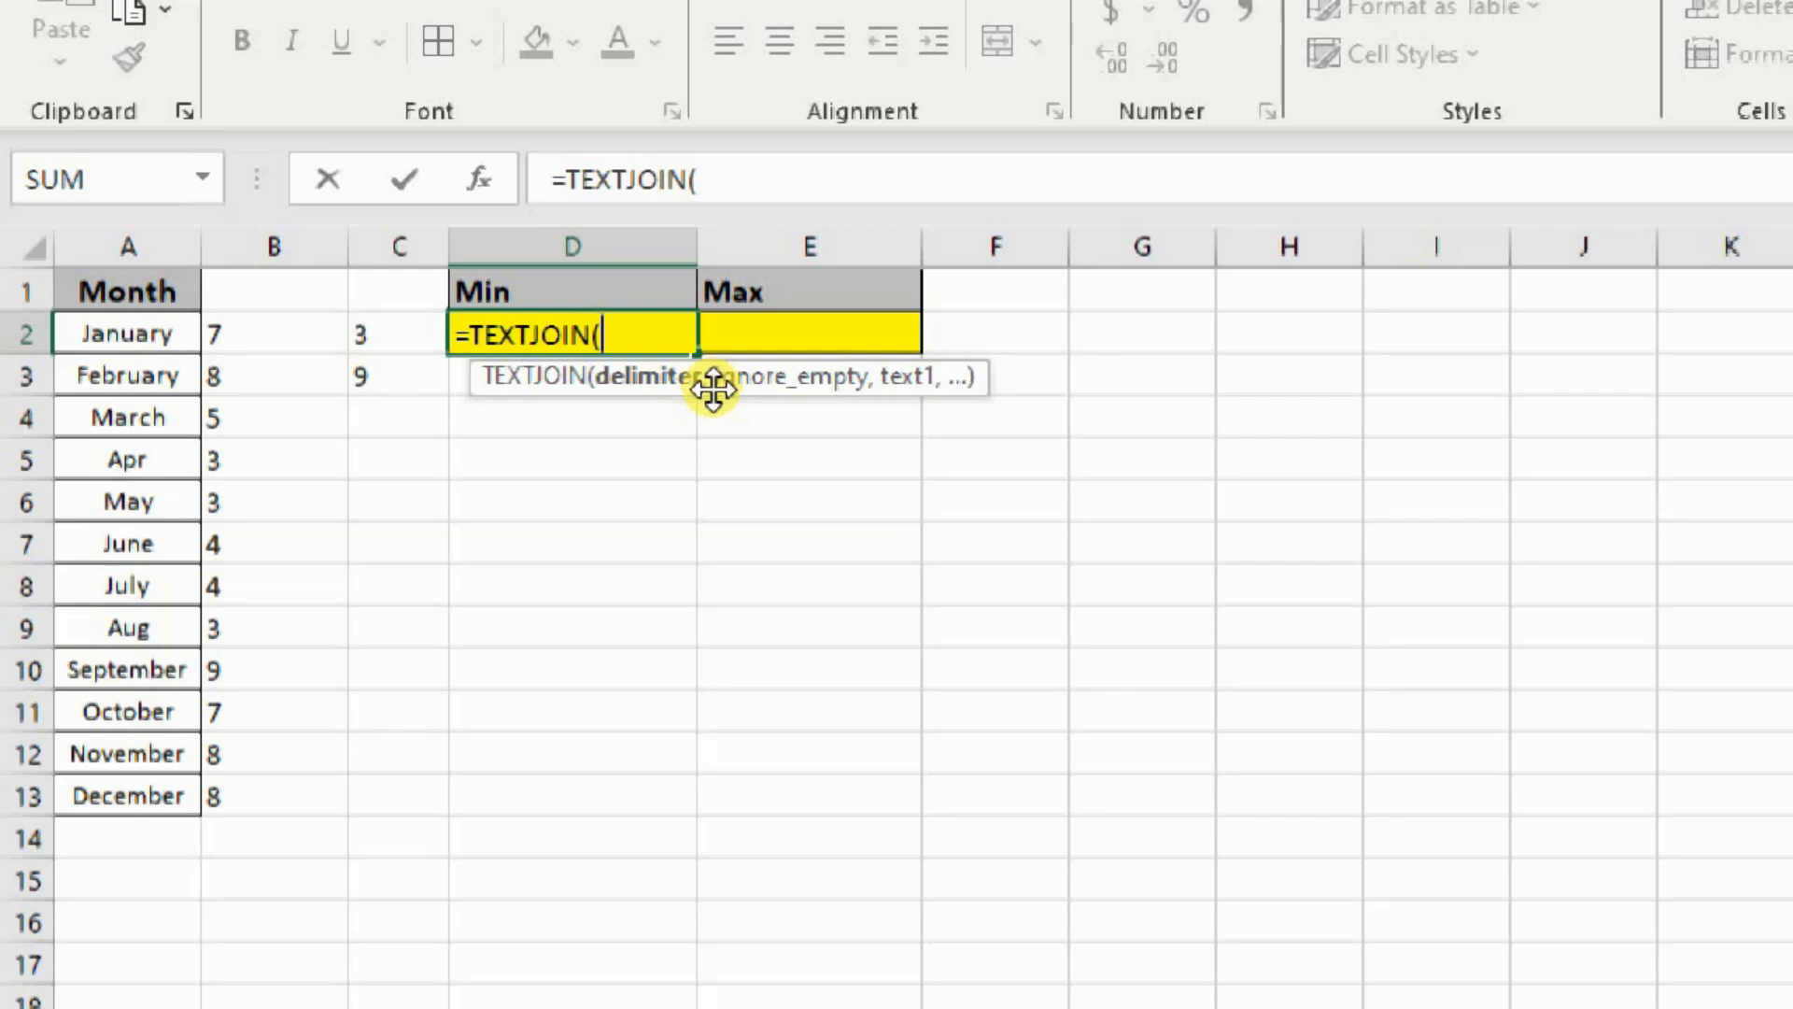
{"action": "type", "text": "\", \""}
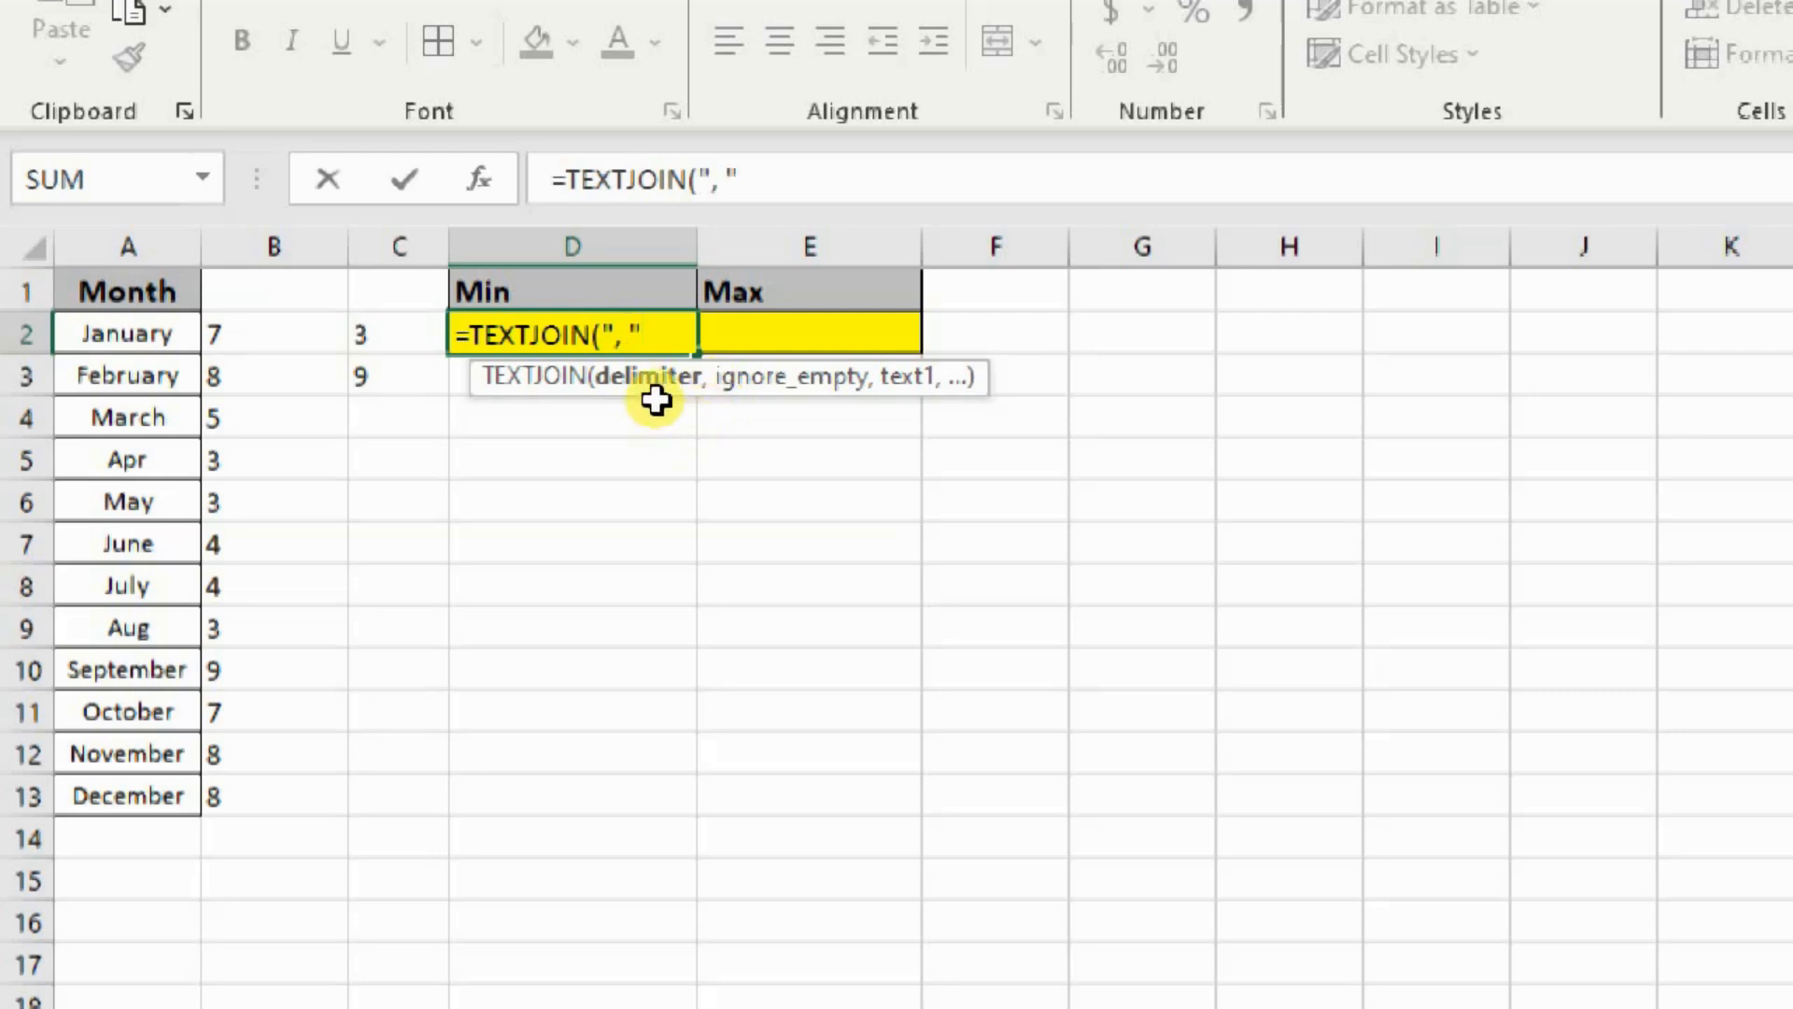
{"action": "type", "text": ","}
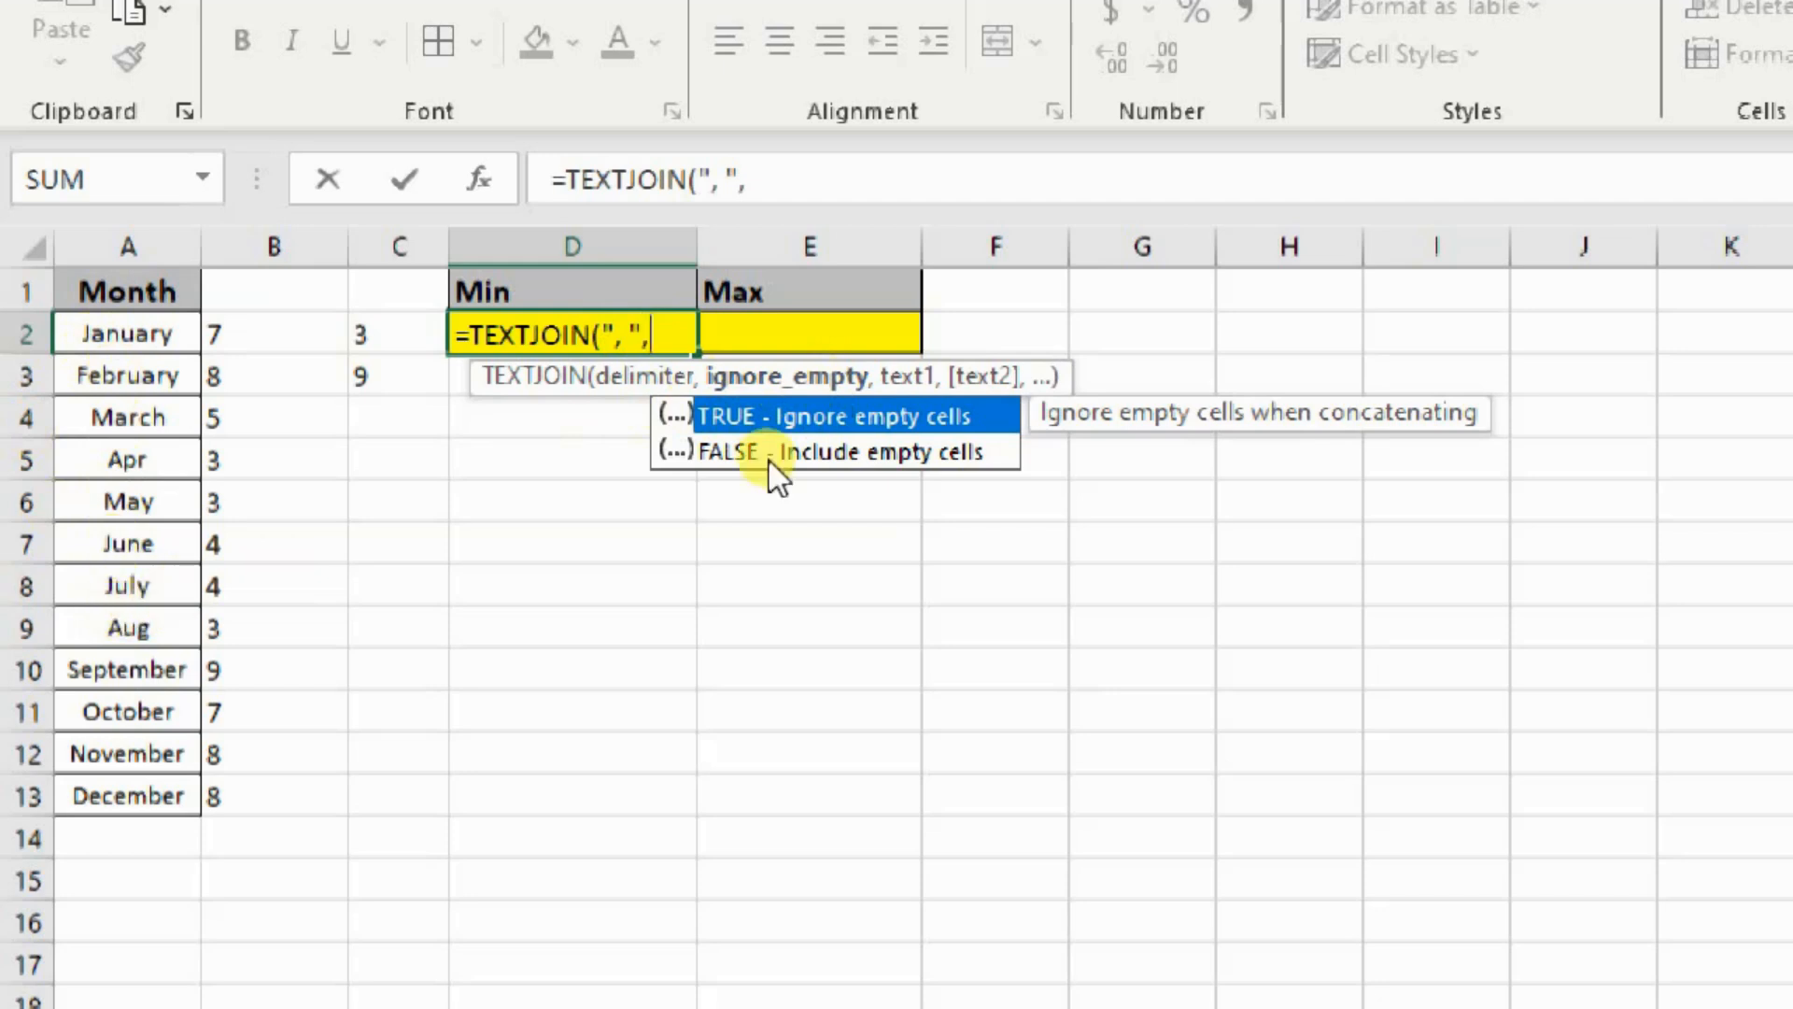
{"action": "double_click", "coordinate": [726, 415]}
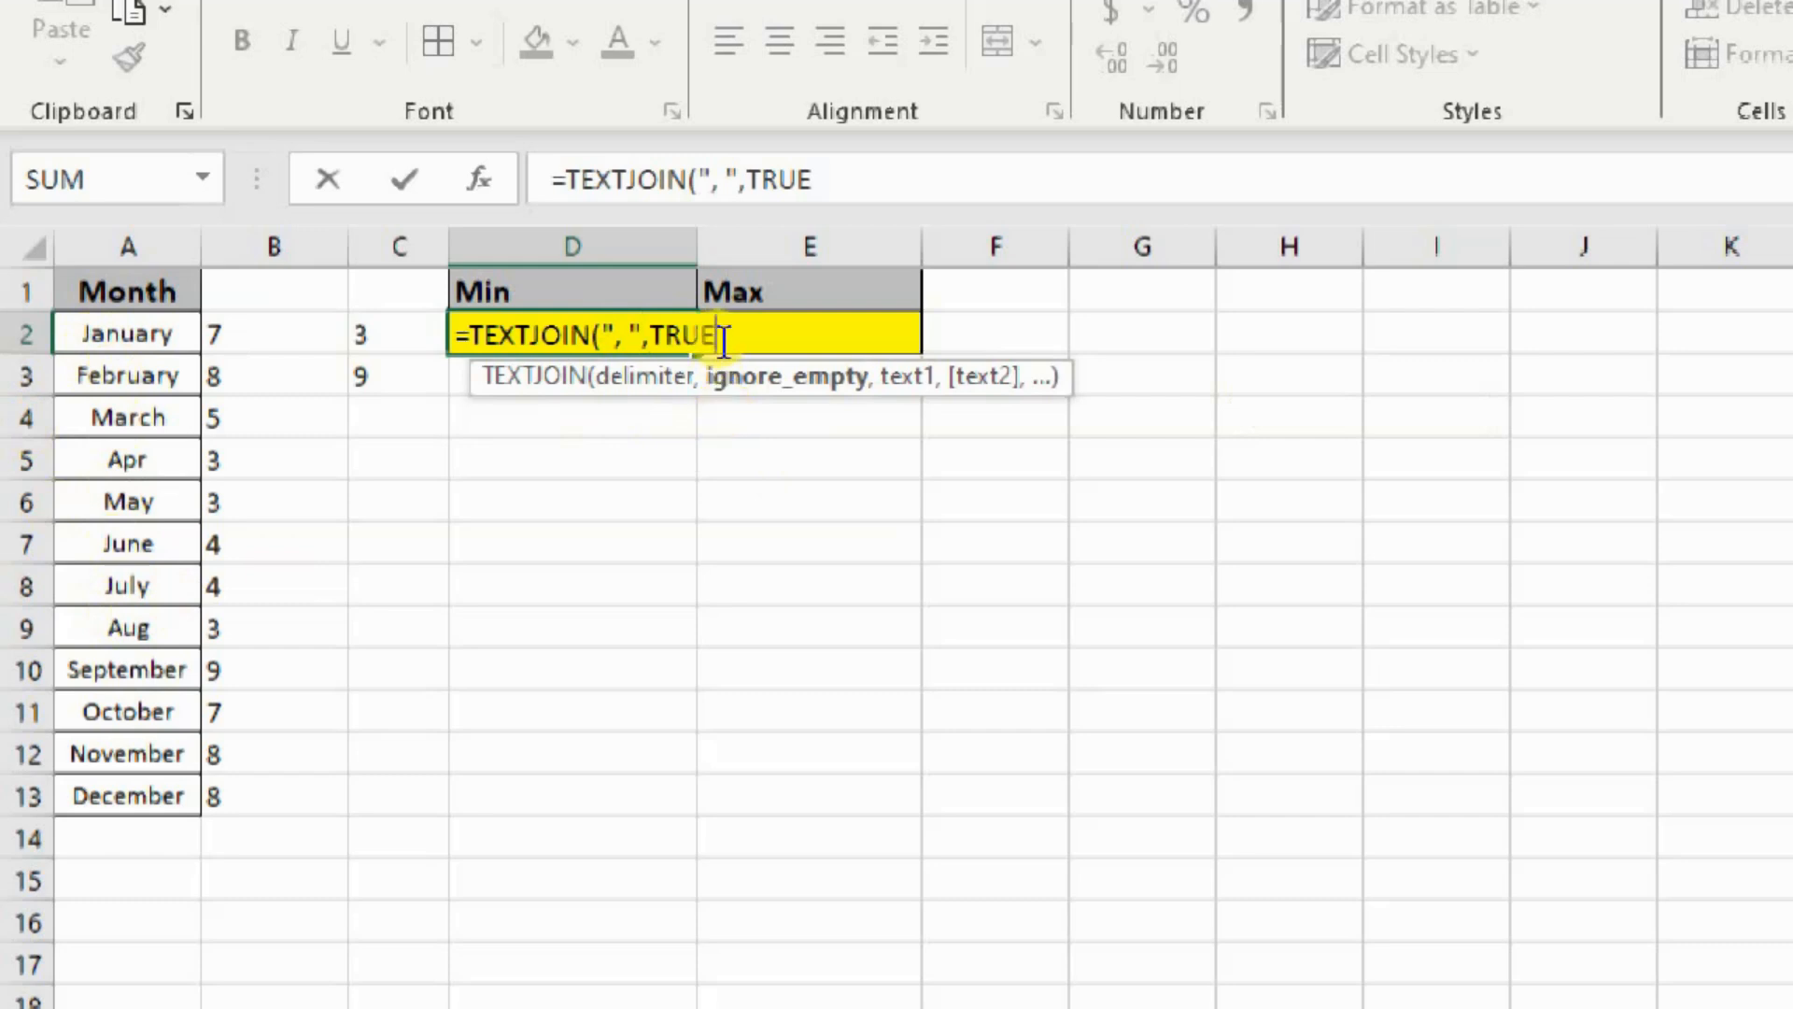
{"action": "type", "text": ","}
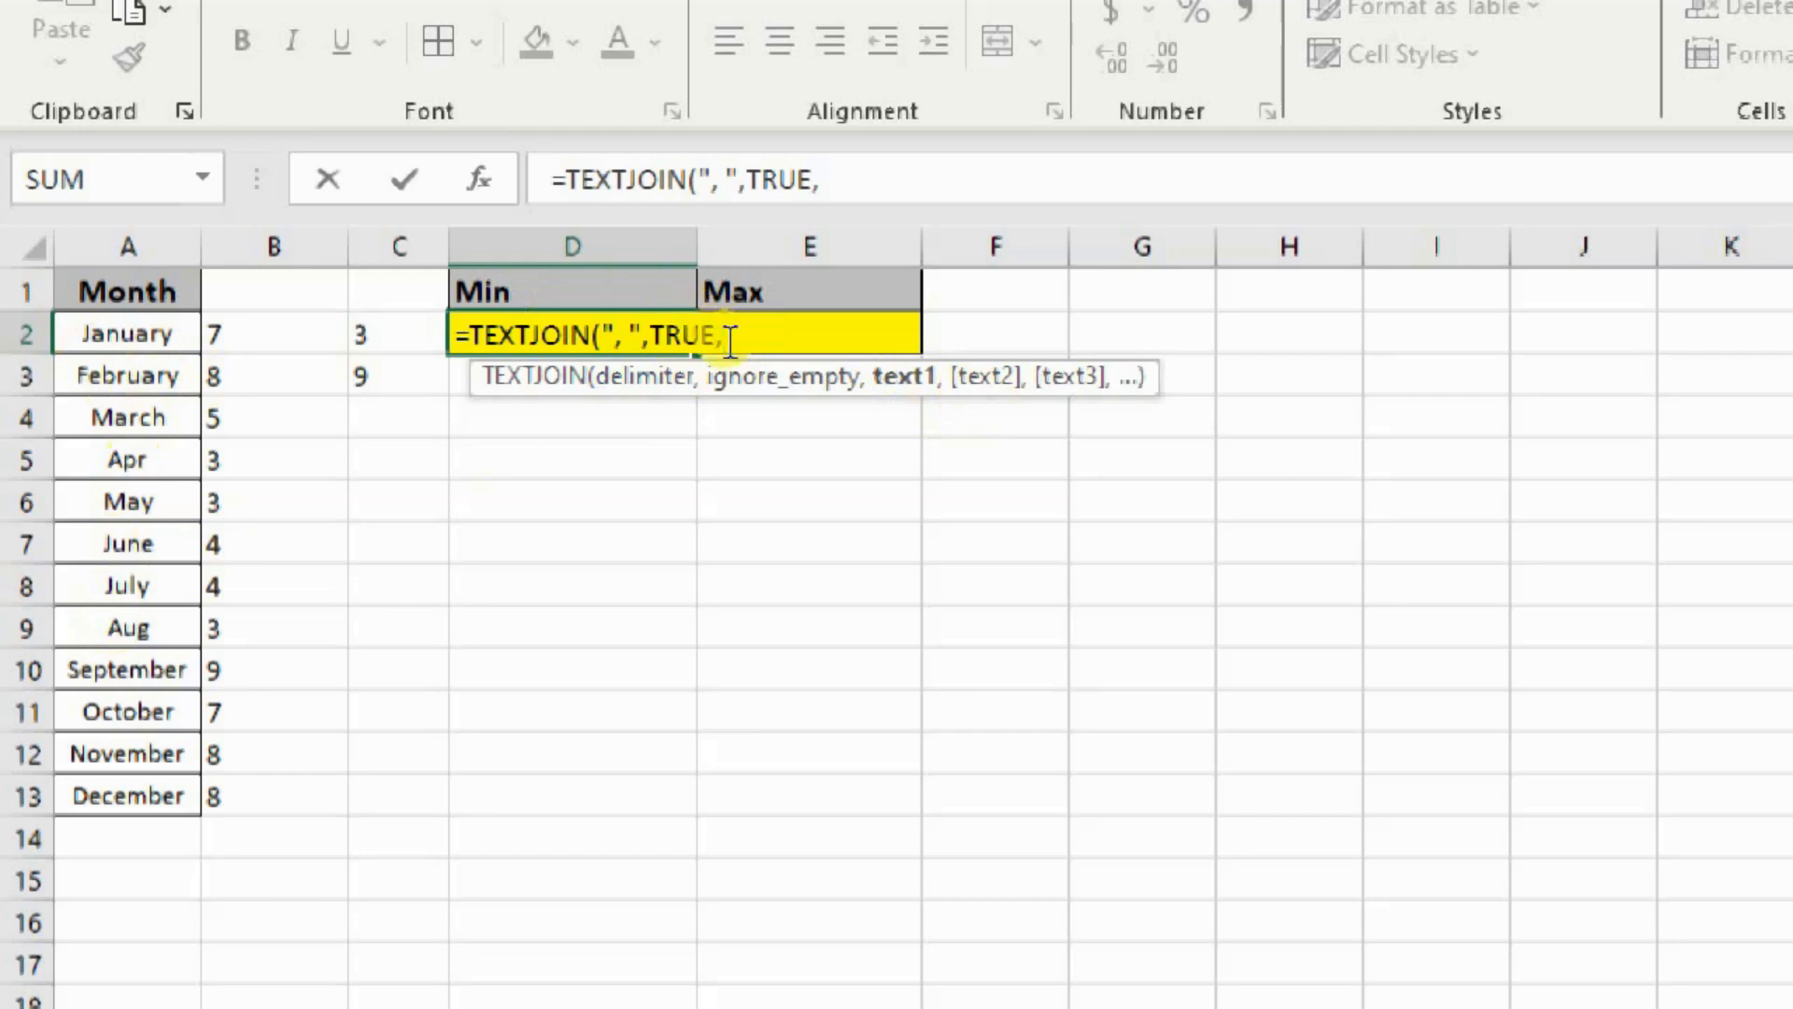
Add an IF function as the text argument, starting its logical test with LEN(A2:A13).
{"action": "type", "text": "if"}
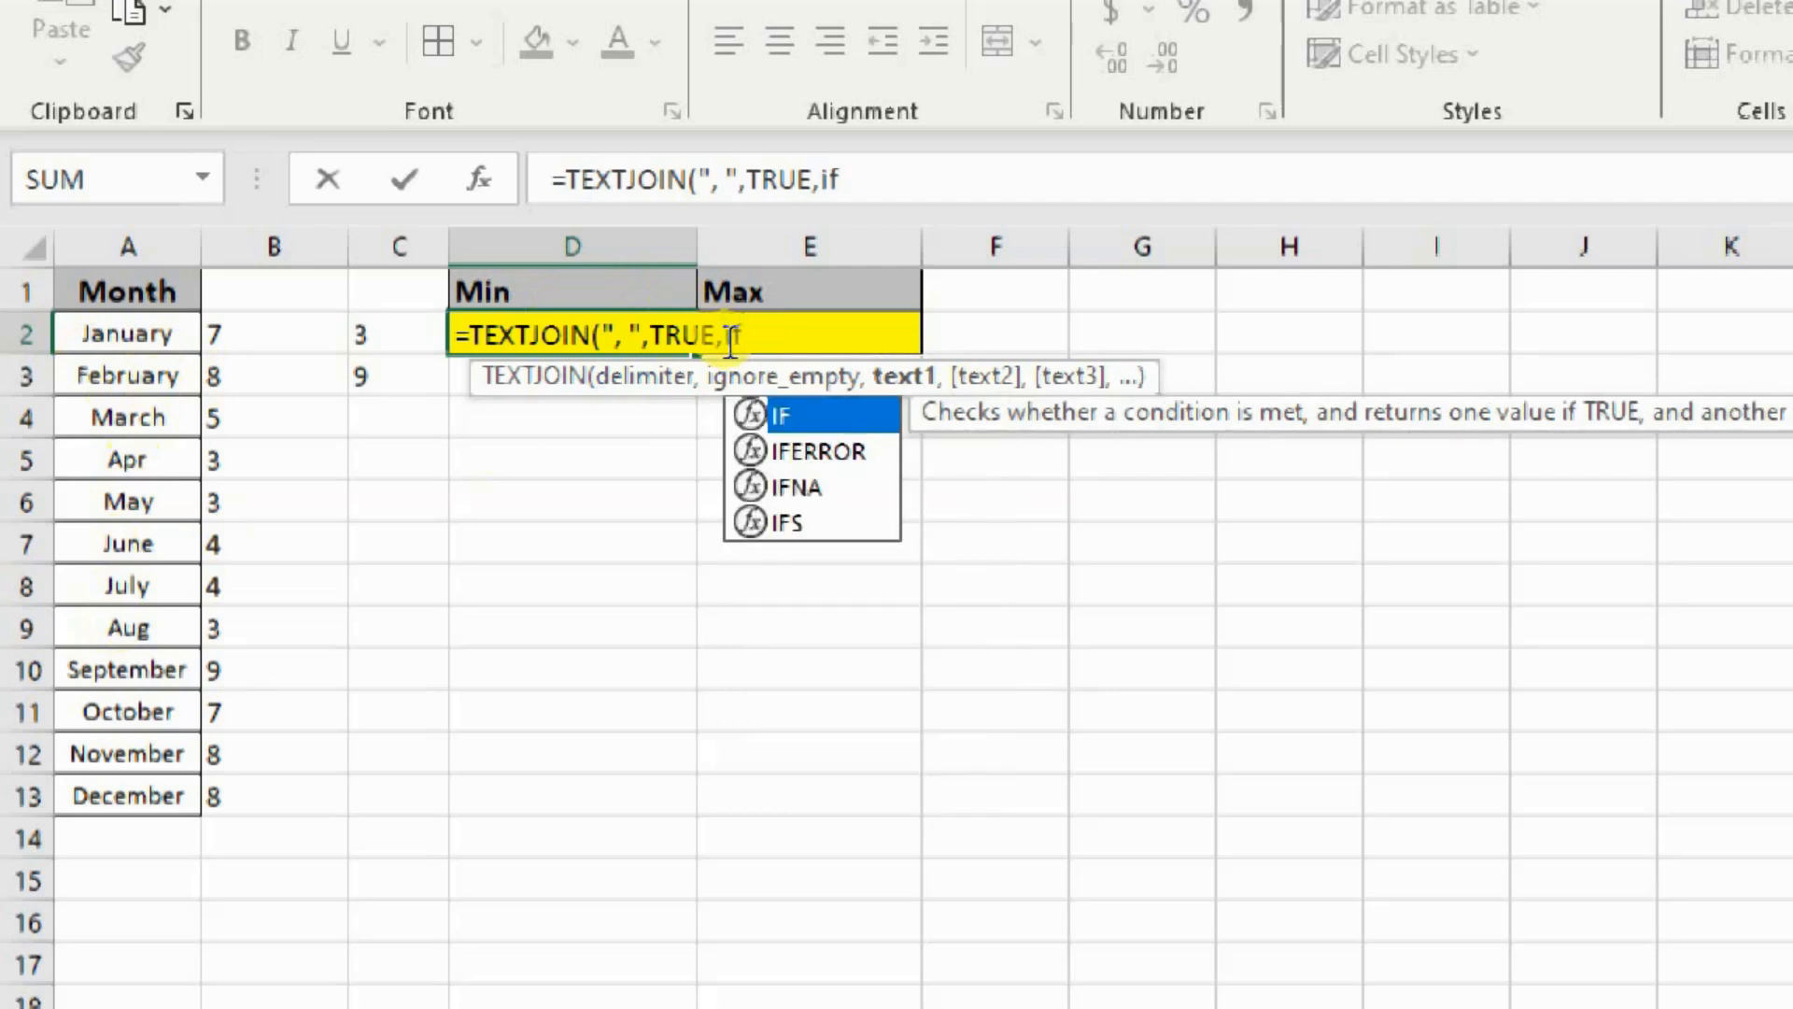
{"action": "key", "text": "Tab"}
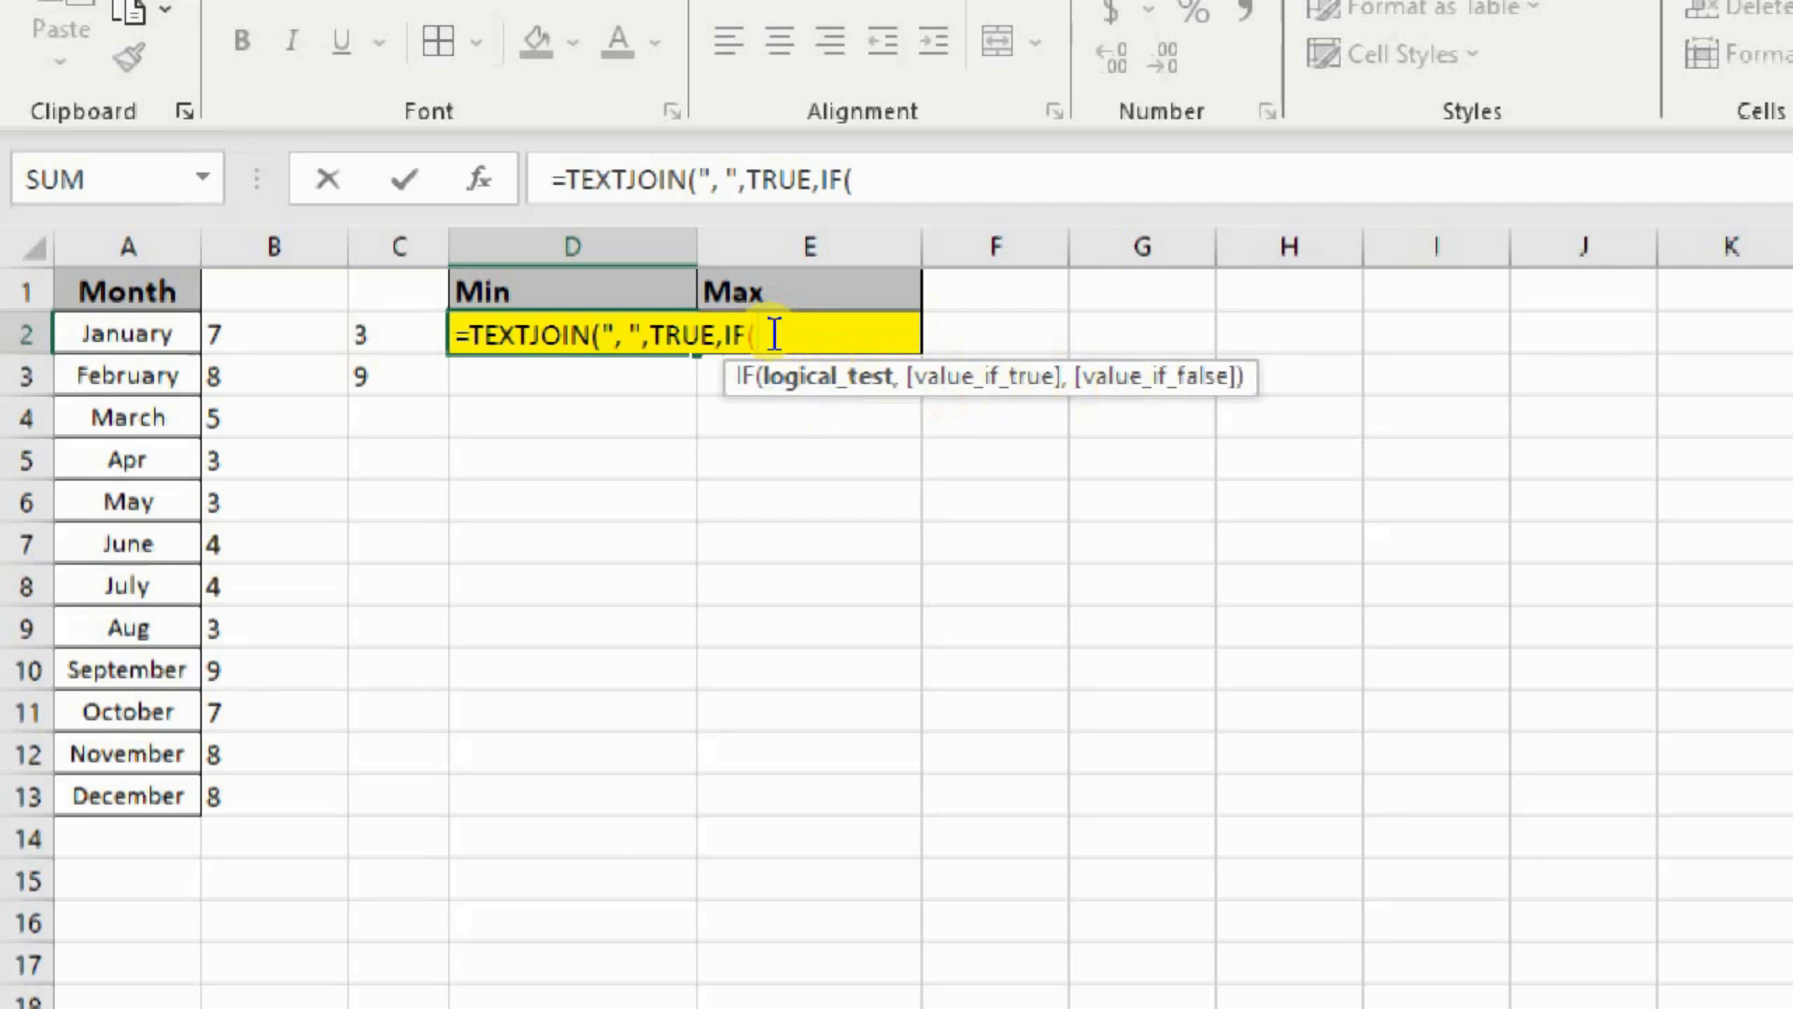
{"action": "type", "text": "len"}
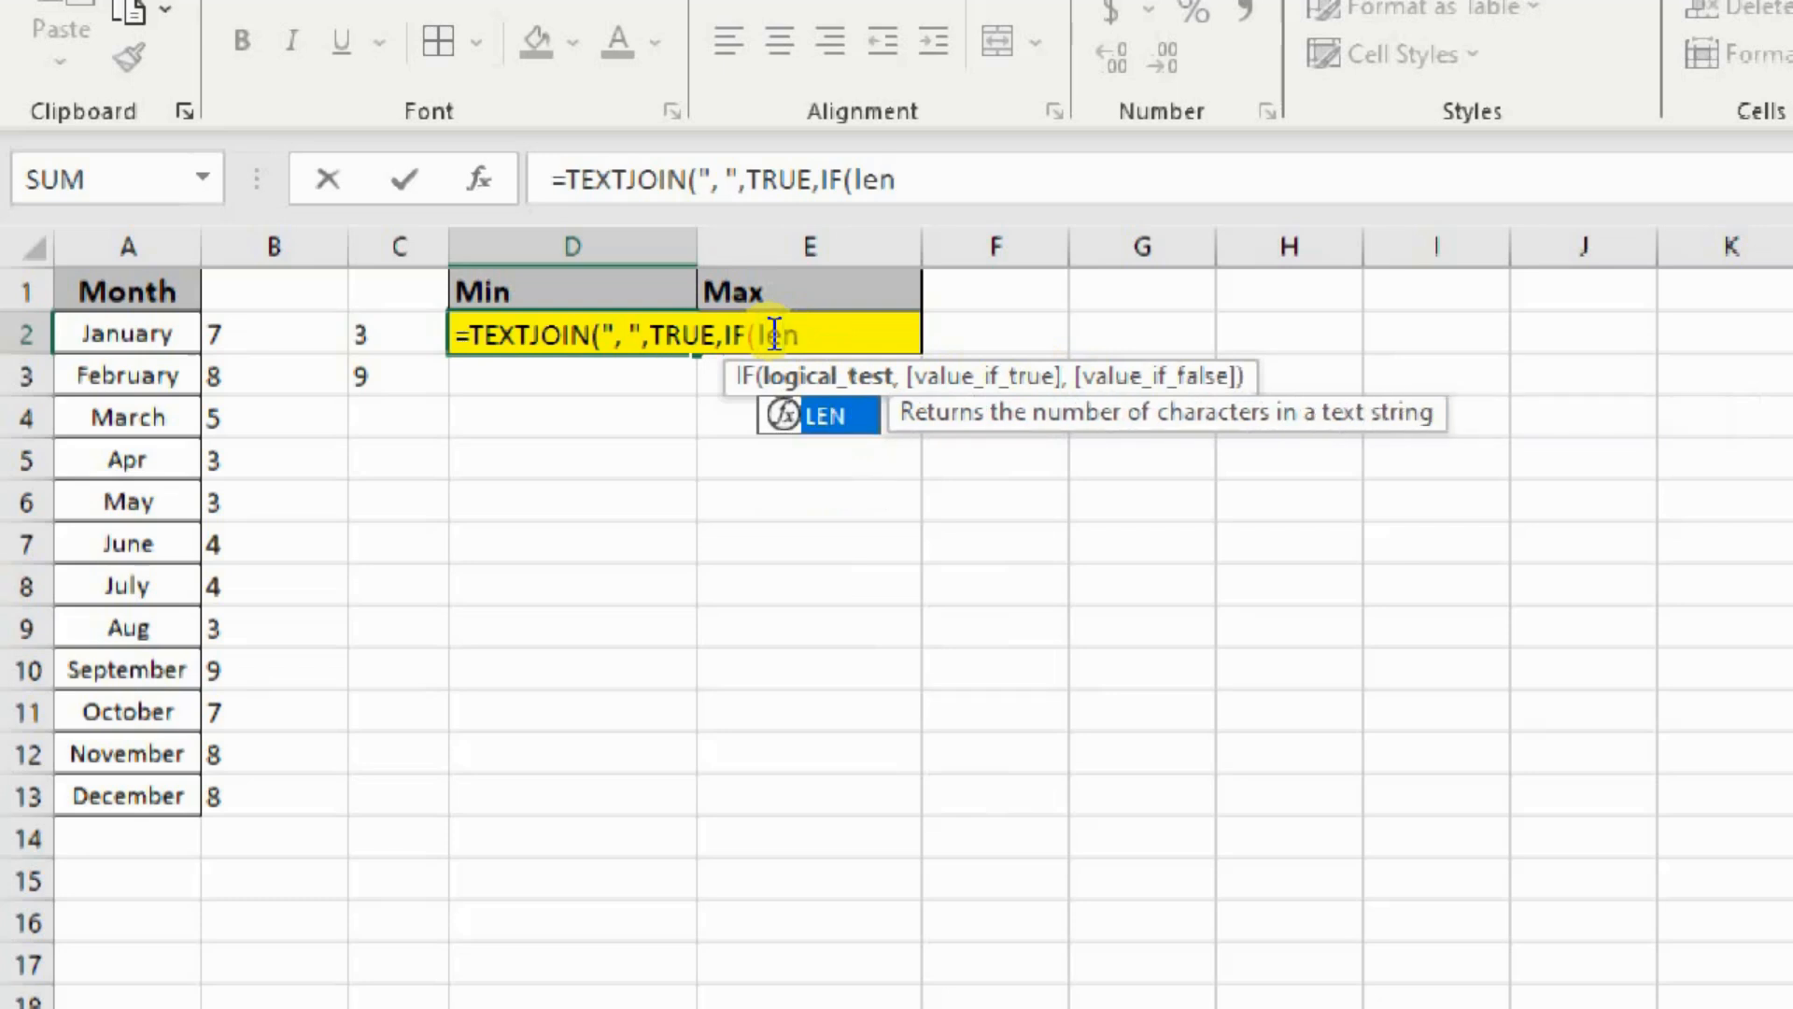
{"action": "key", "text": "Tab"}
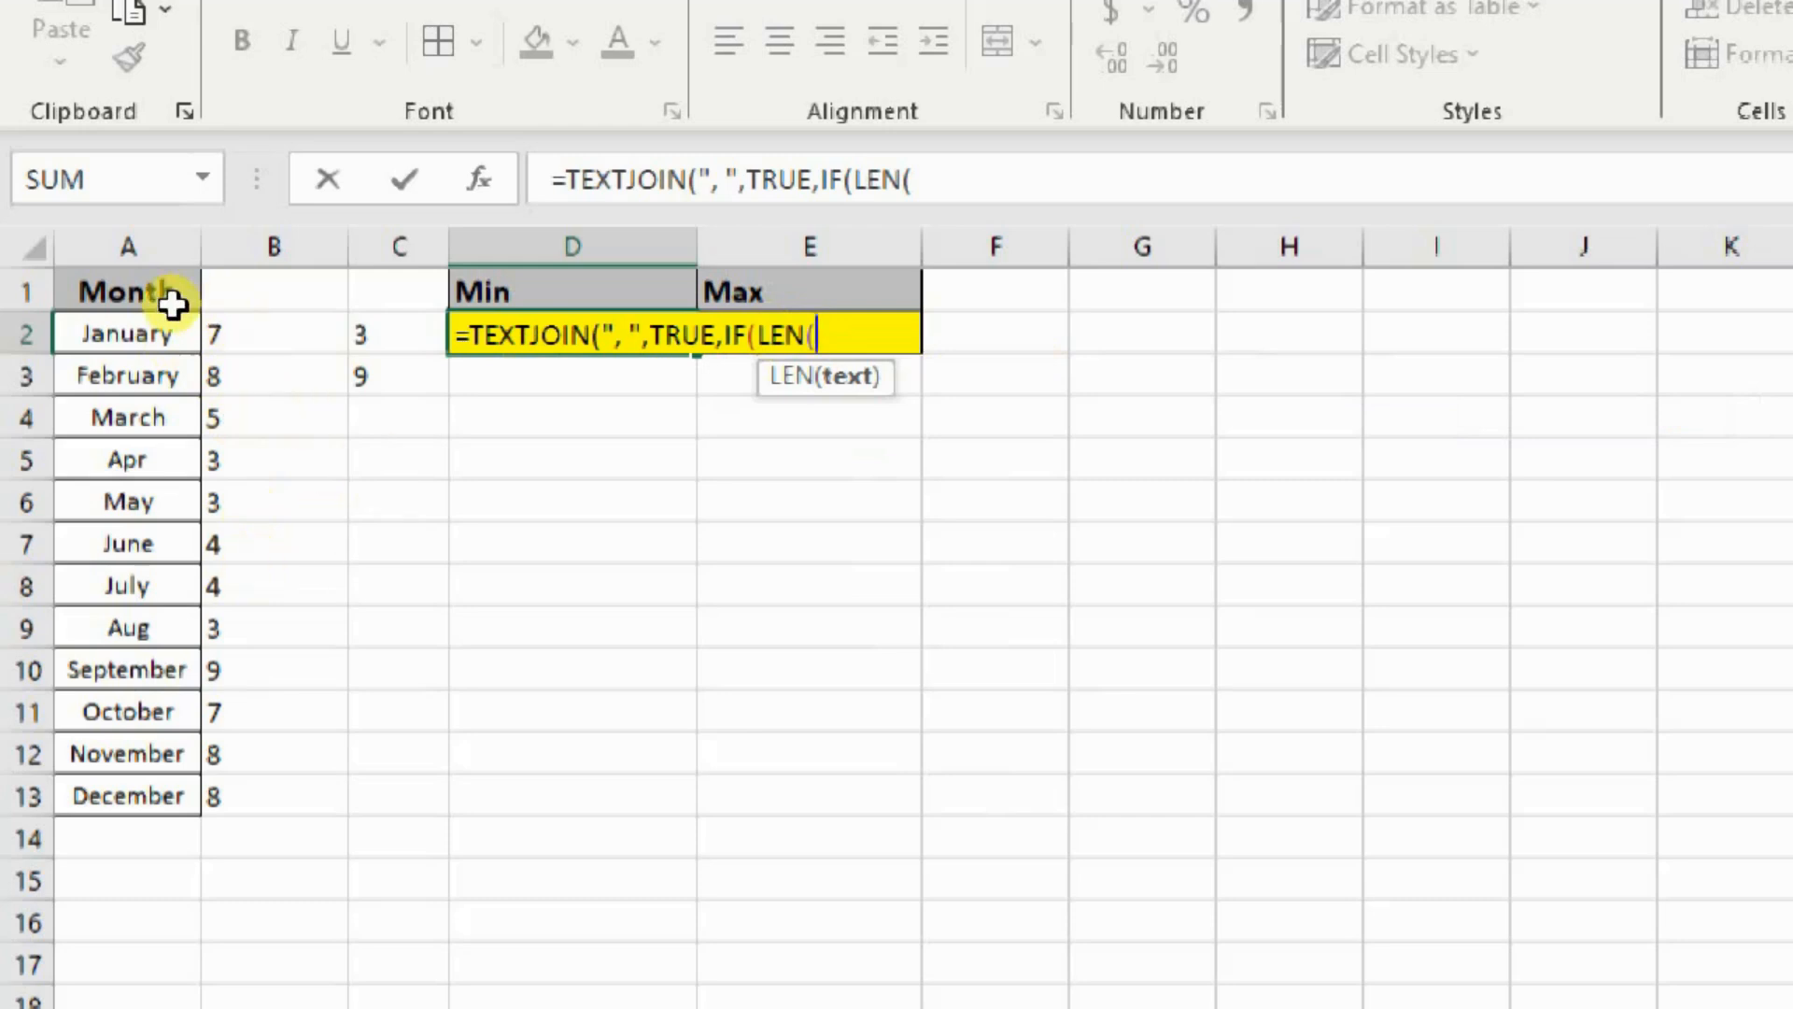
{"action": "left_click", "coordinate": [147, 329]}
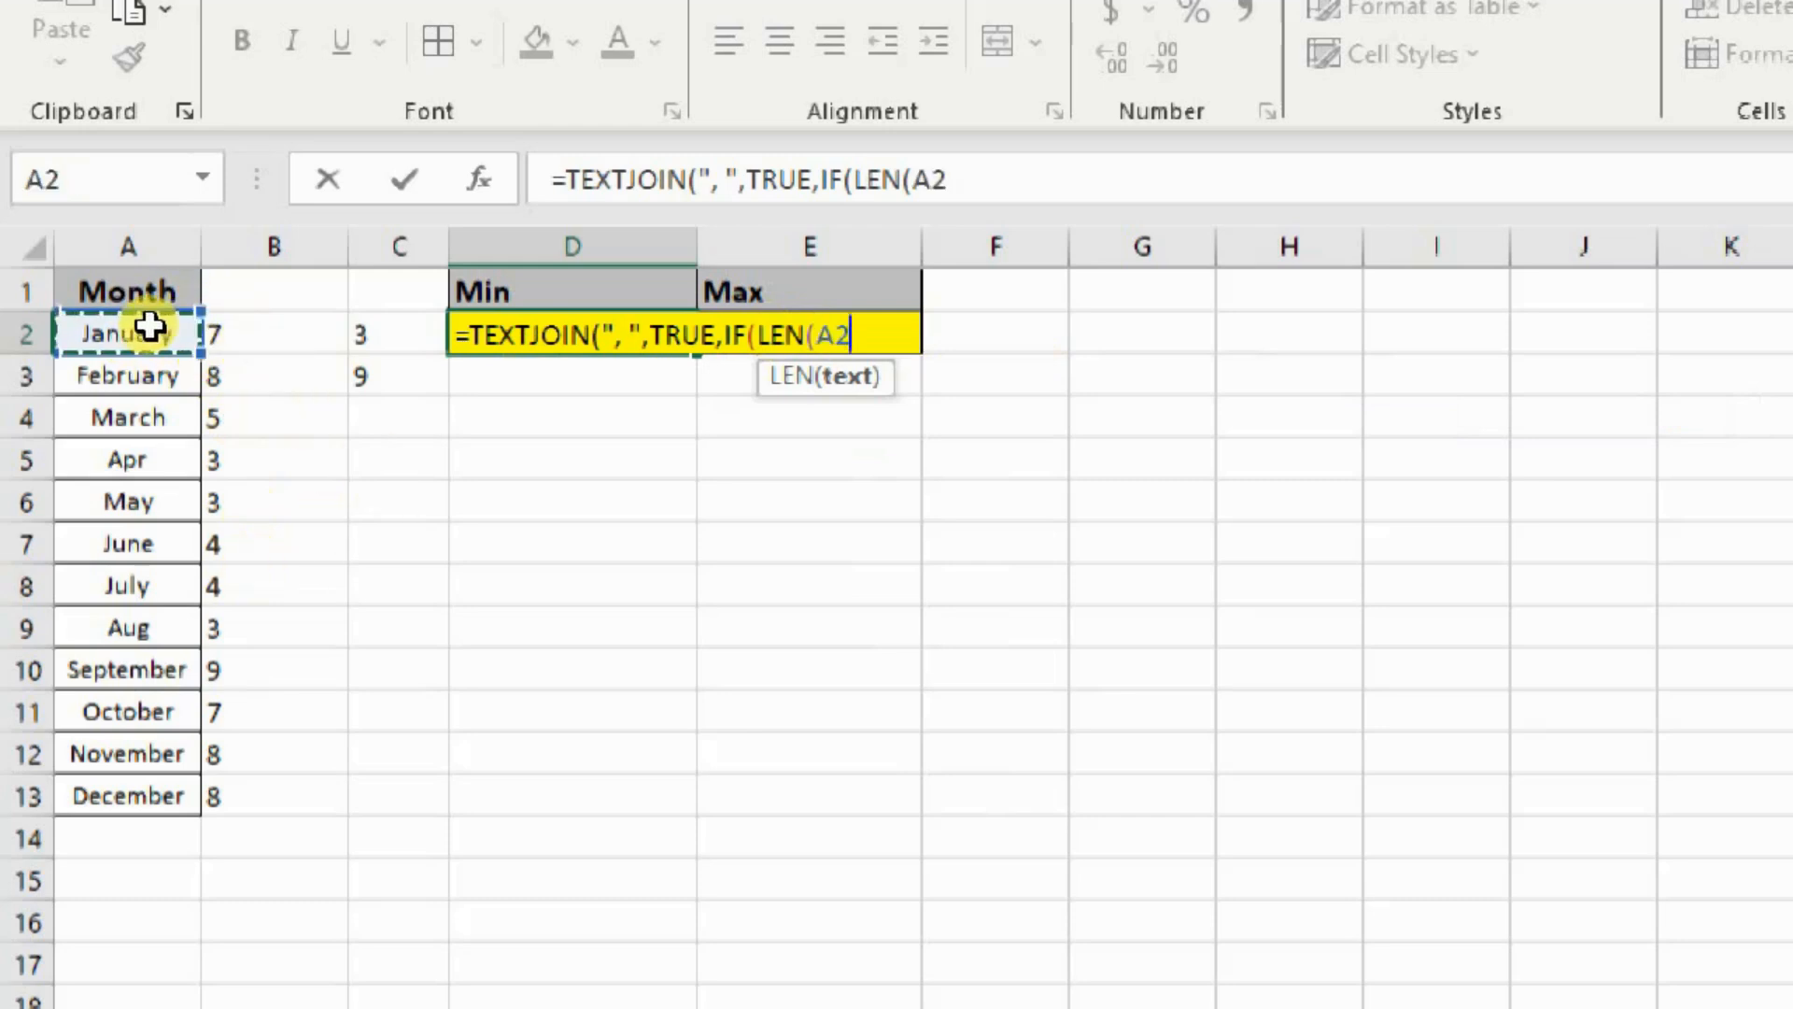
{"action": "key", "text": "shift+Down"}
{"action": "key", "text": "shift+Down"}
{"action": "key", "text": "shift+Down"}
{"action": "key", "text": "shift+Down"}
{"action": "key", "text": "shift+Down"}
{"action": "key", "text": "shift+Down"}
{"action": "key", "text": "shift+Down"}
{"action": "key", "text": "shift+Down"}
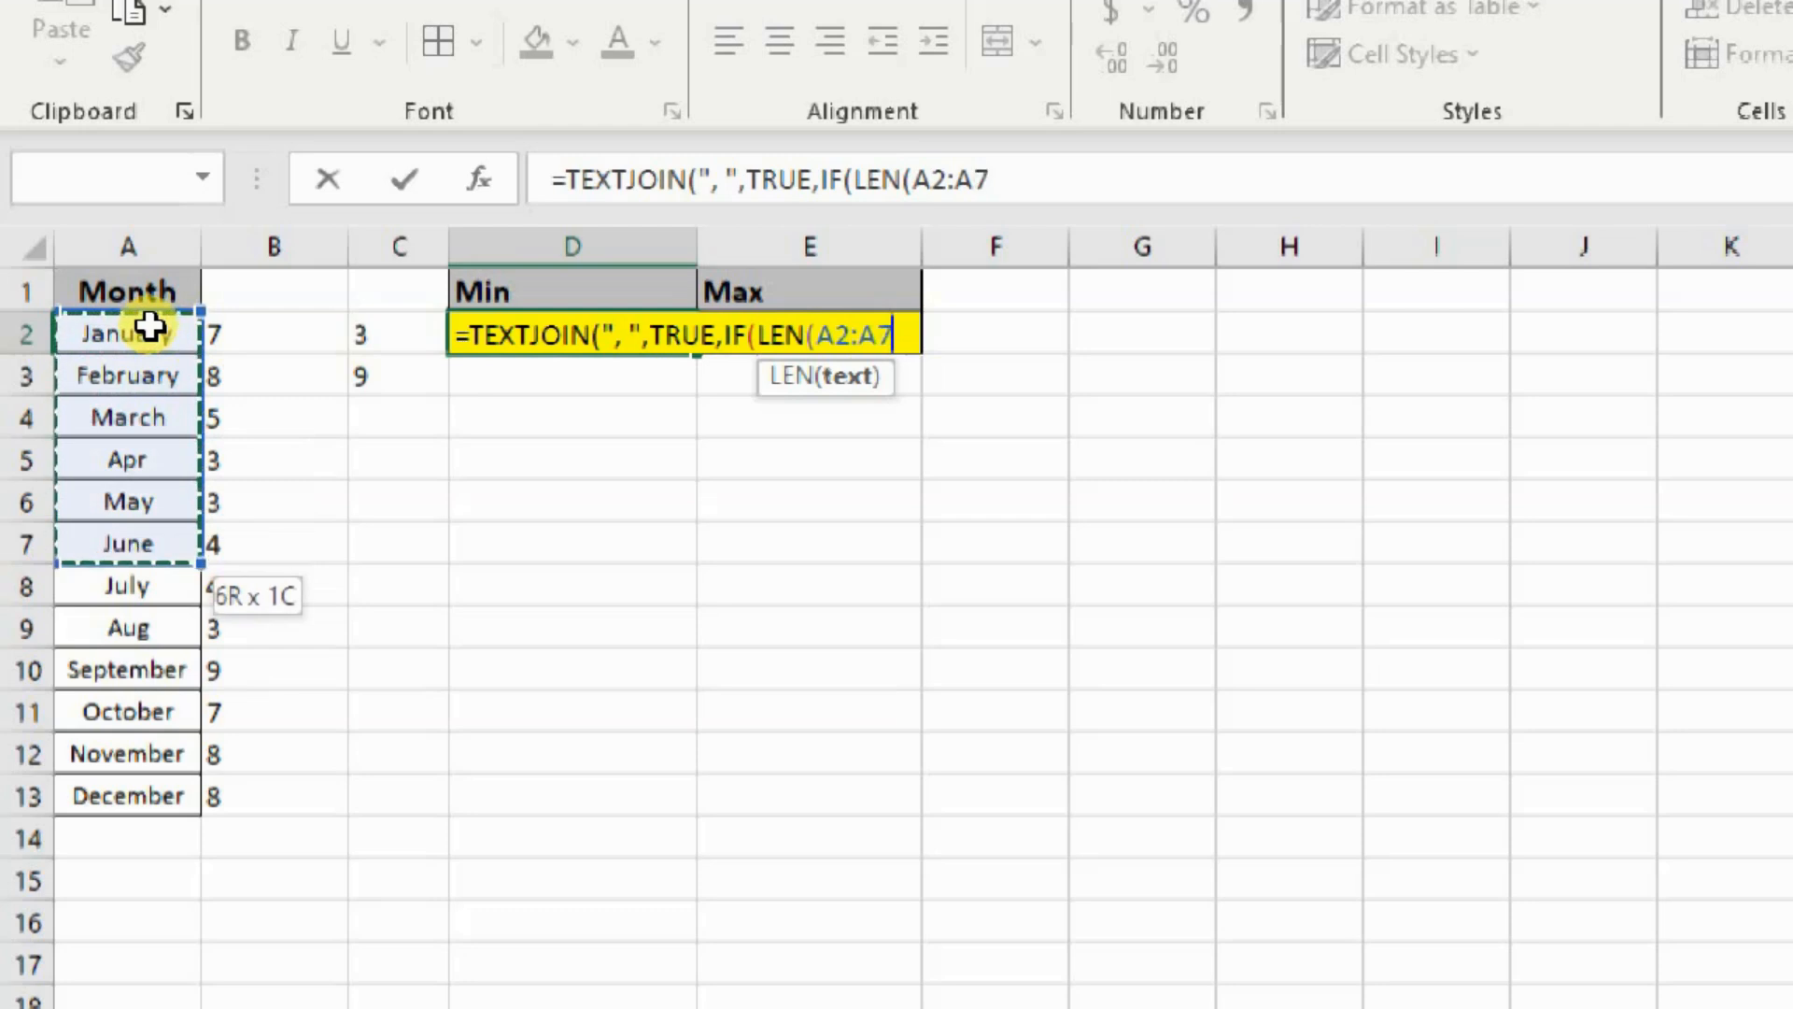
{"action": "key", "text": "shift+Down"}
{"action": "key", "text": "shift+Down"}
{"action": "key", "text": "shift+Down"}
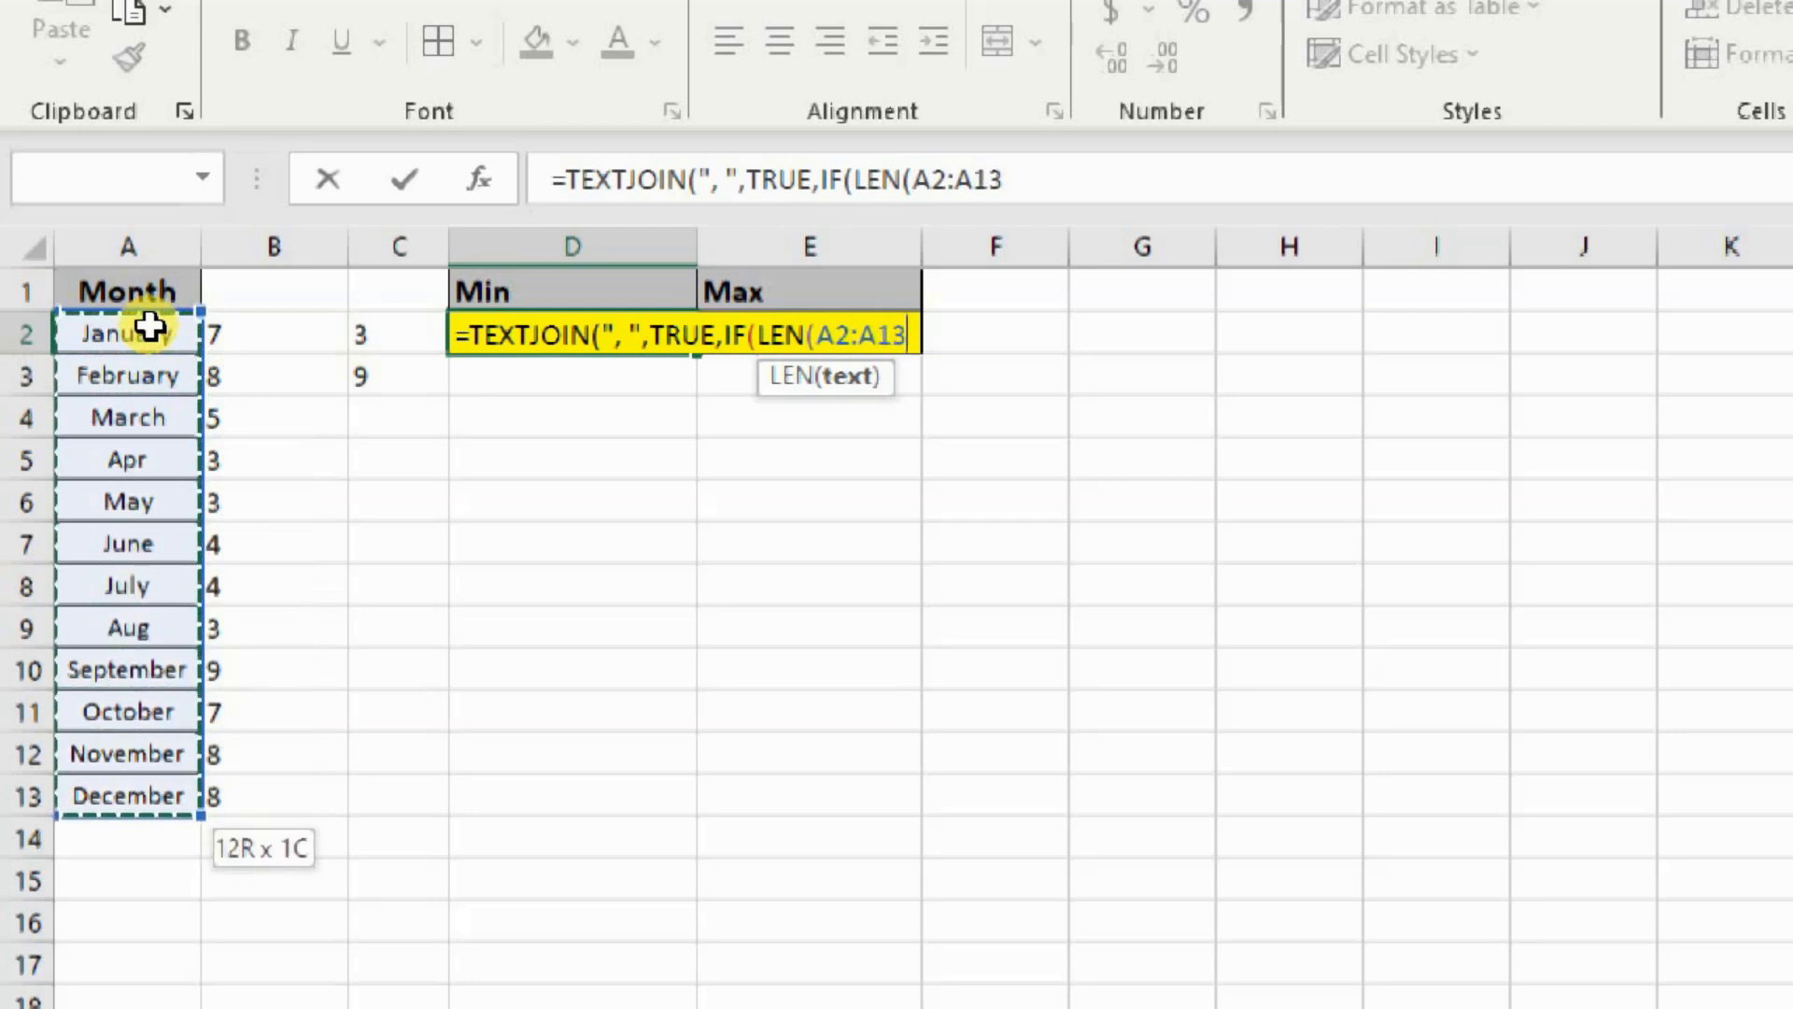
{"action": "type", "text": ")"}
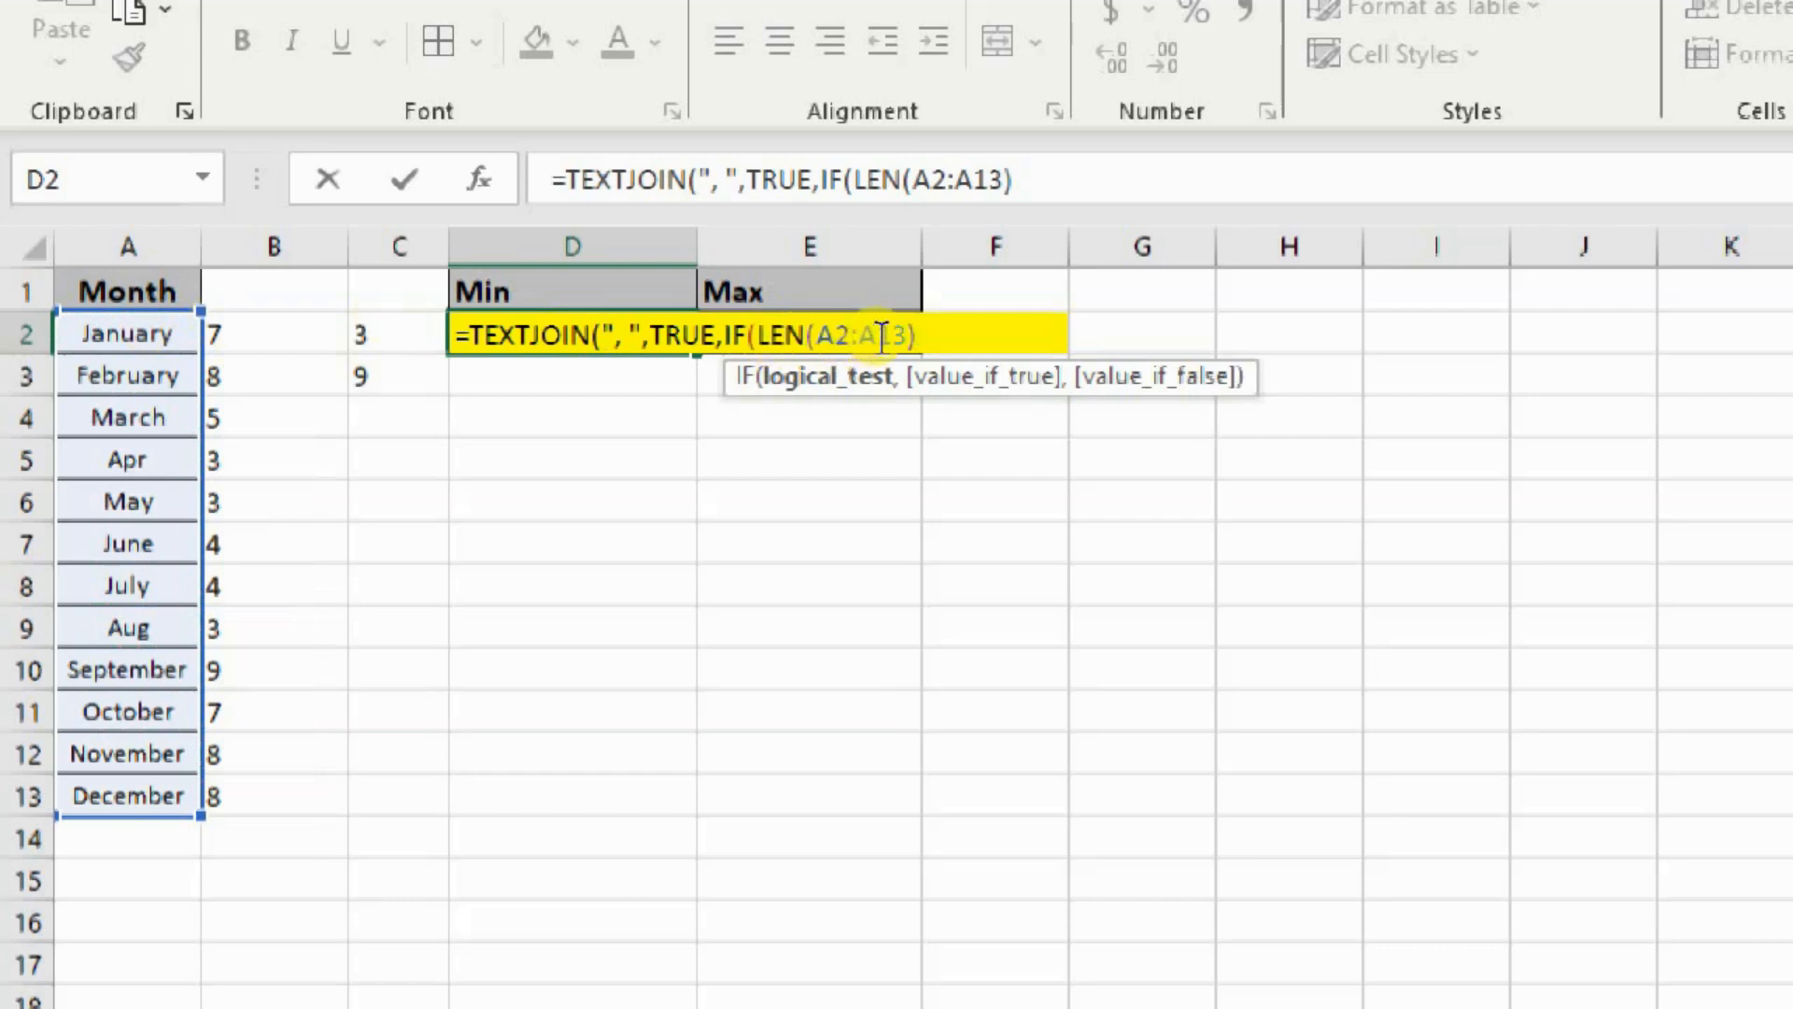
Complete the IF logical test by comparing the lengths with =MIN(LEN(A2:A13)).
{"action": "type", "text": "=min"}
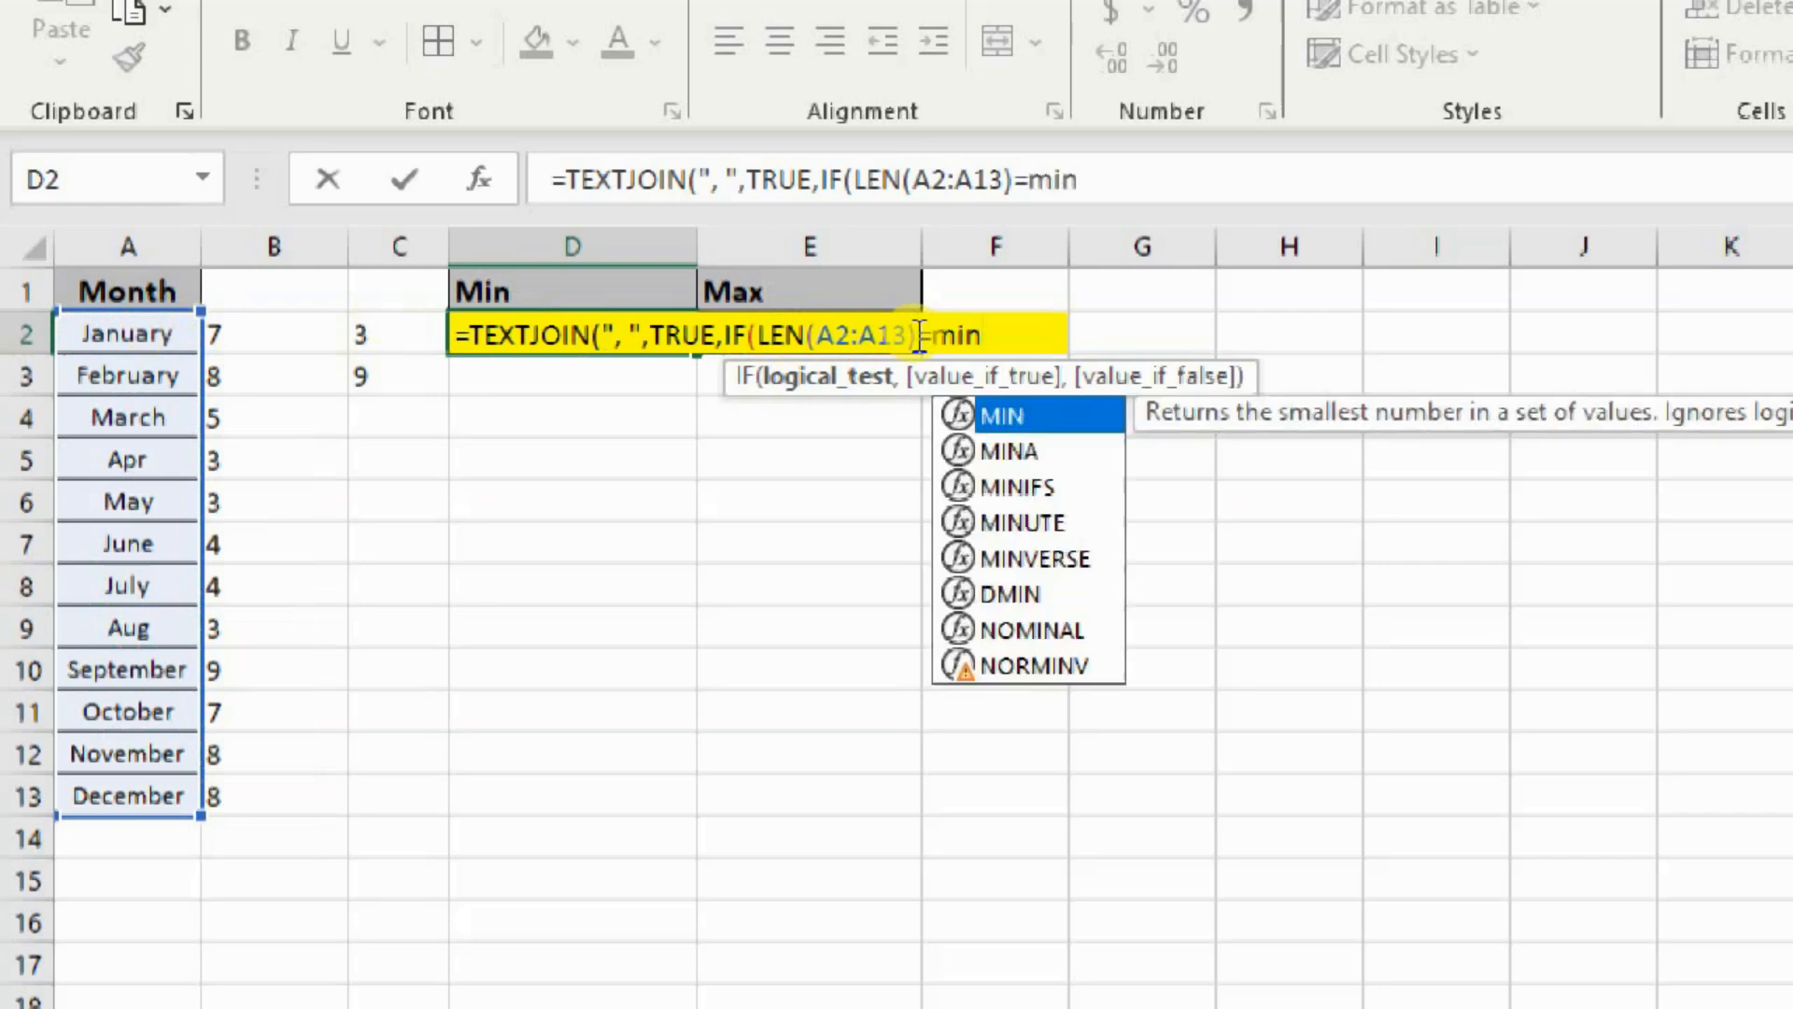
{"action": "key", "text": "Tab"}
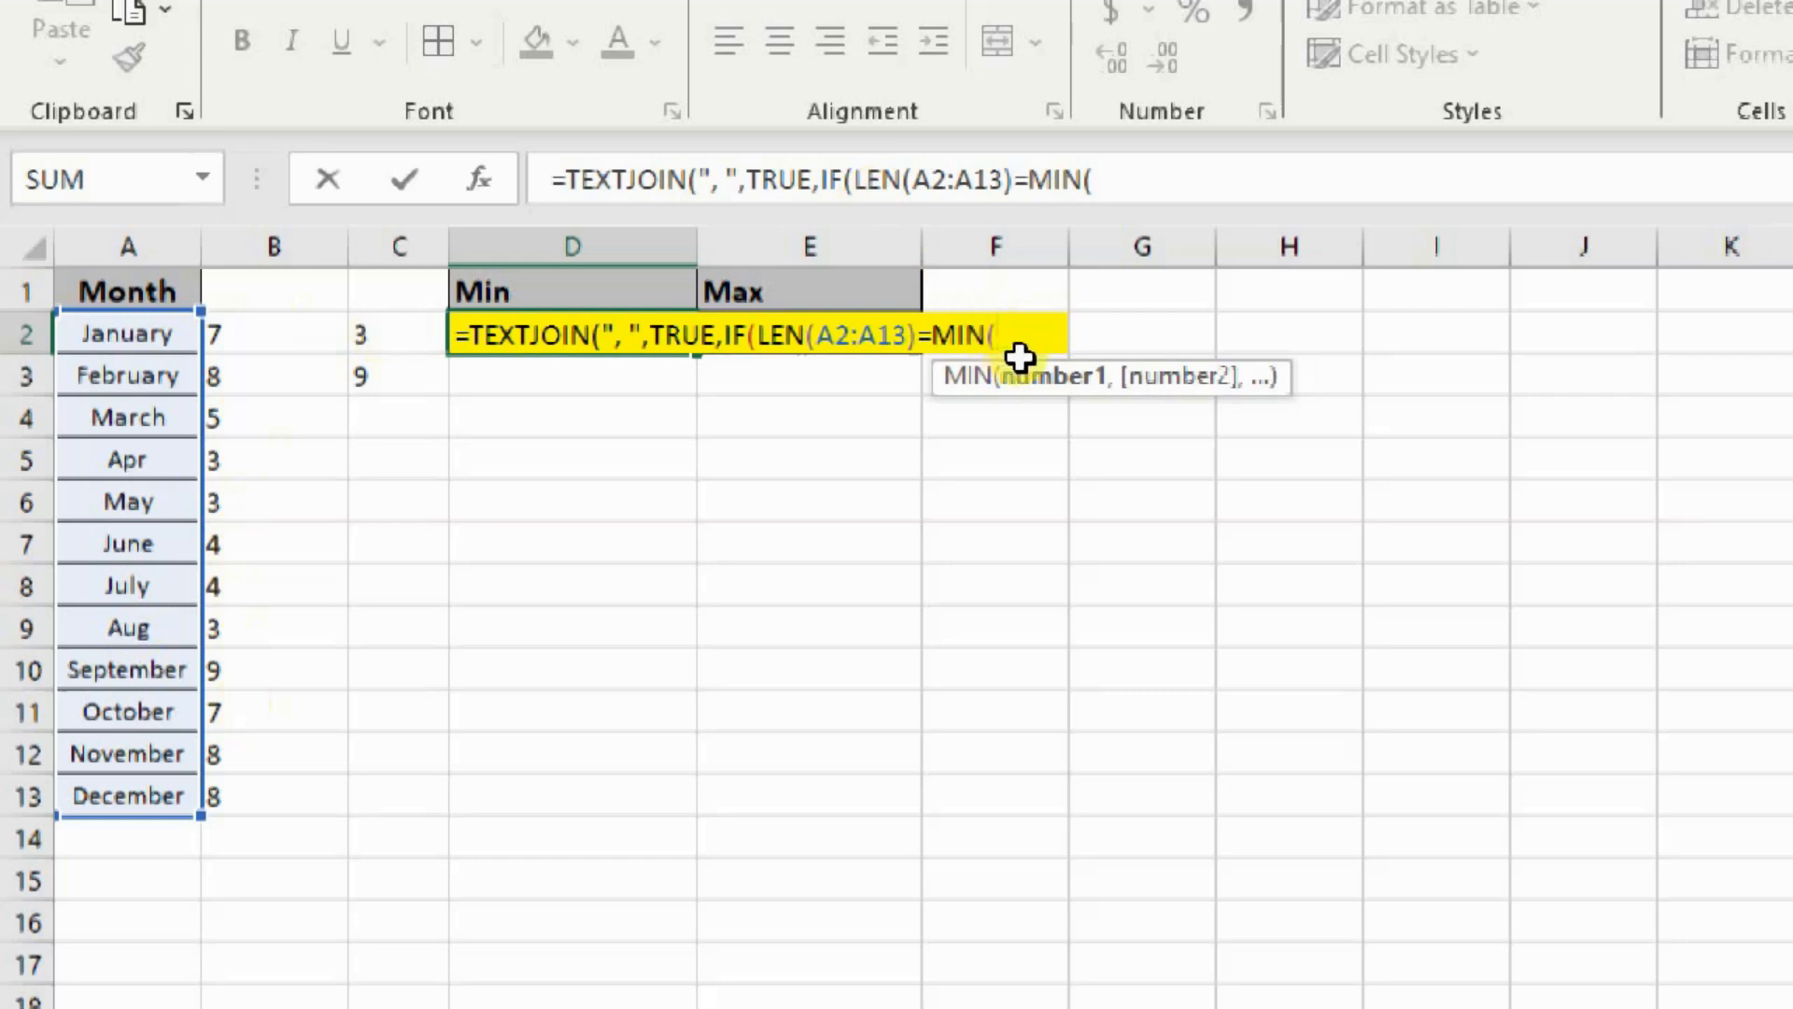
{"action": "type", "text": "len"}
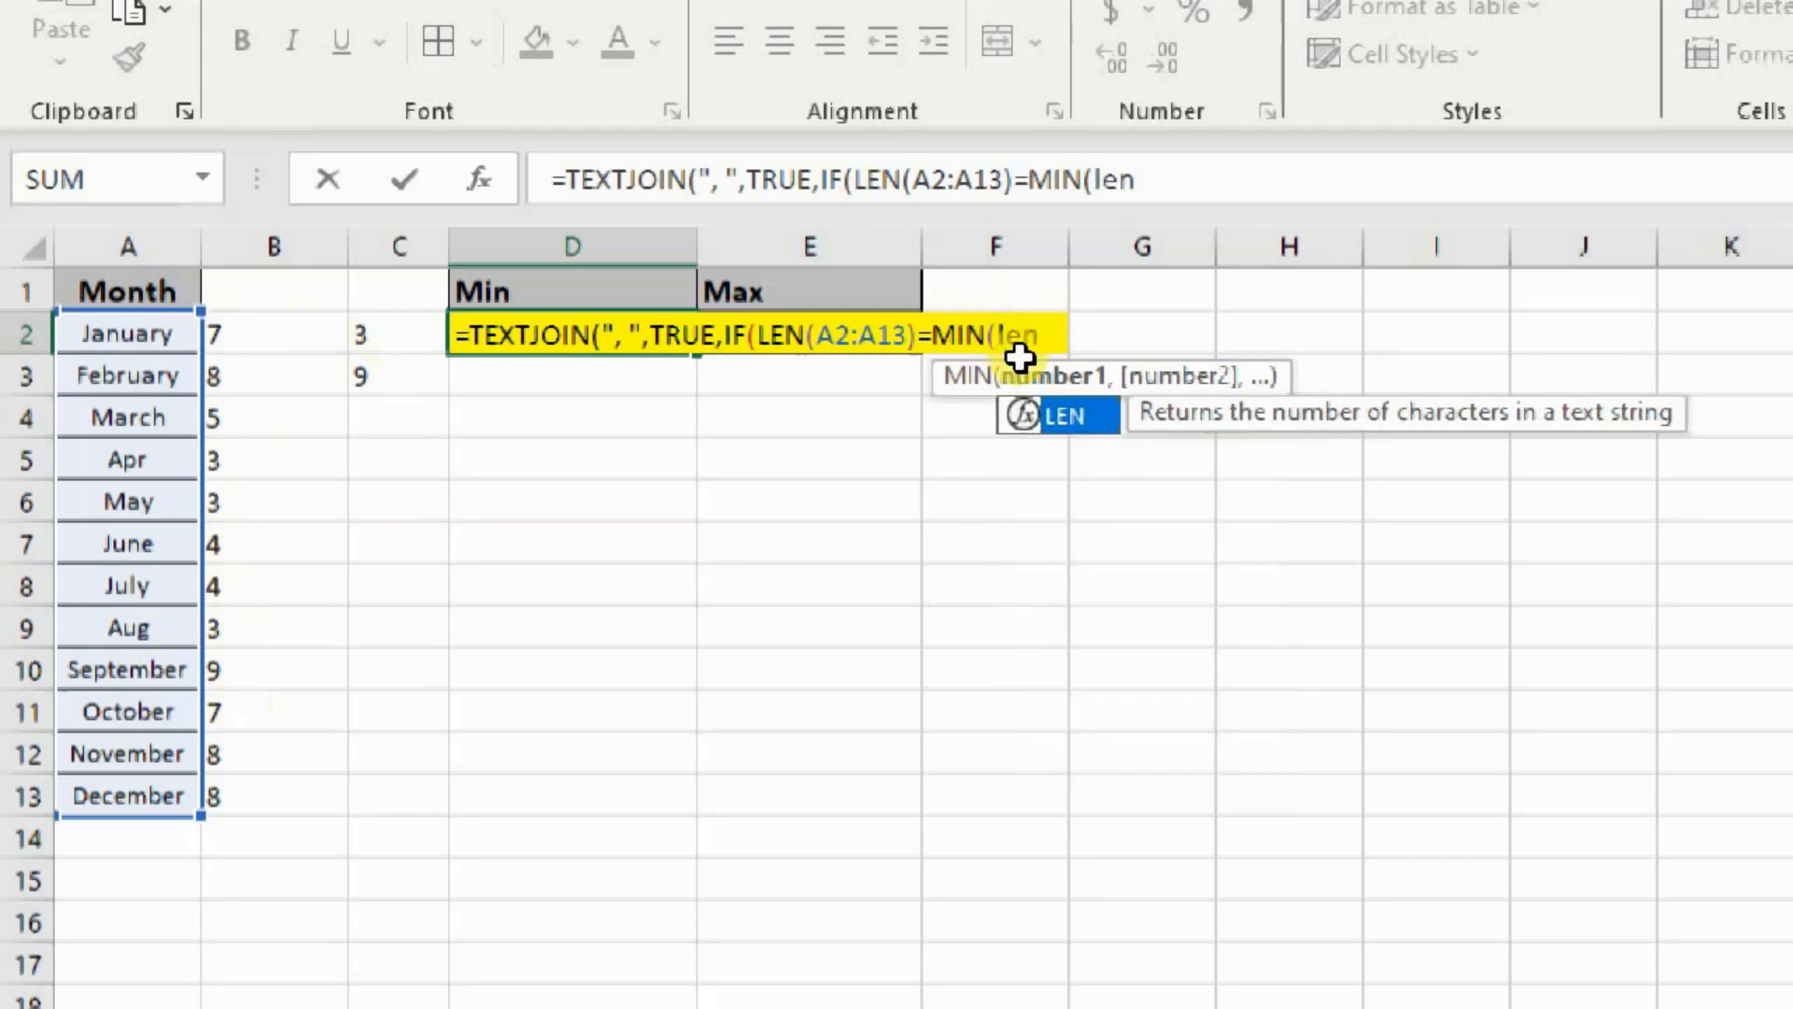
{"action": "key", "text": "Tab"}
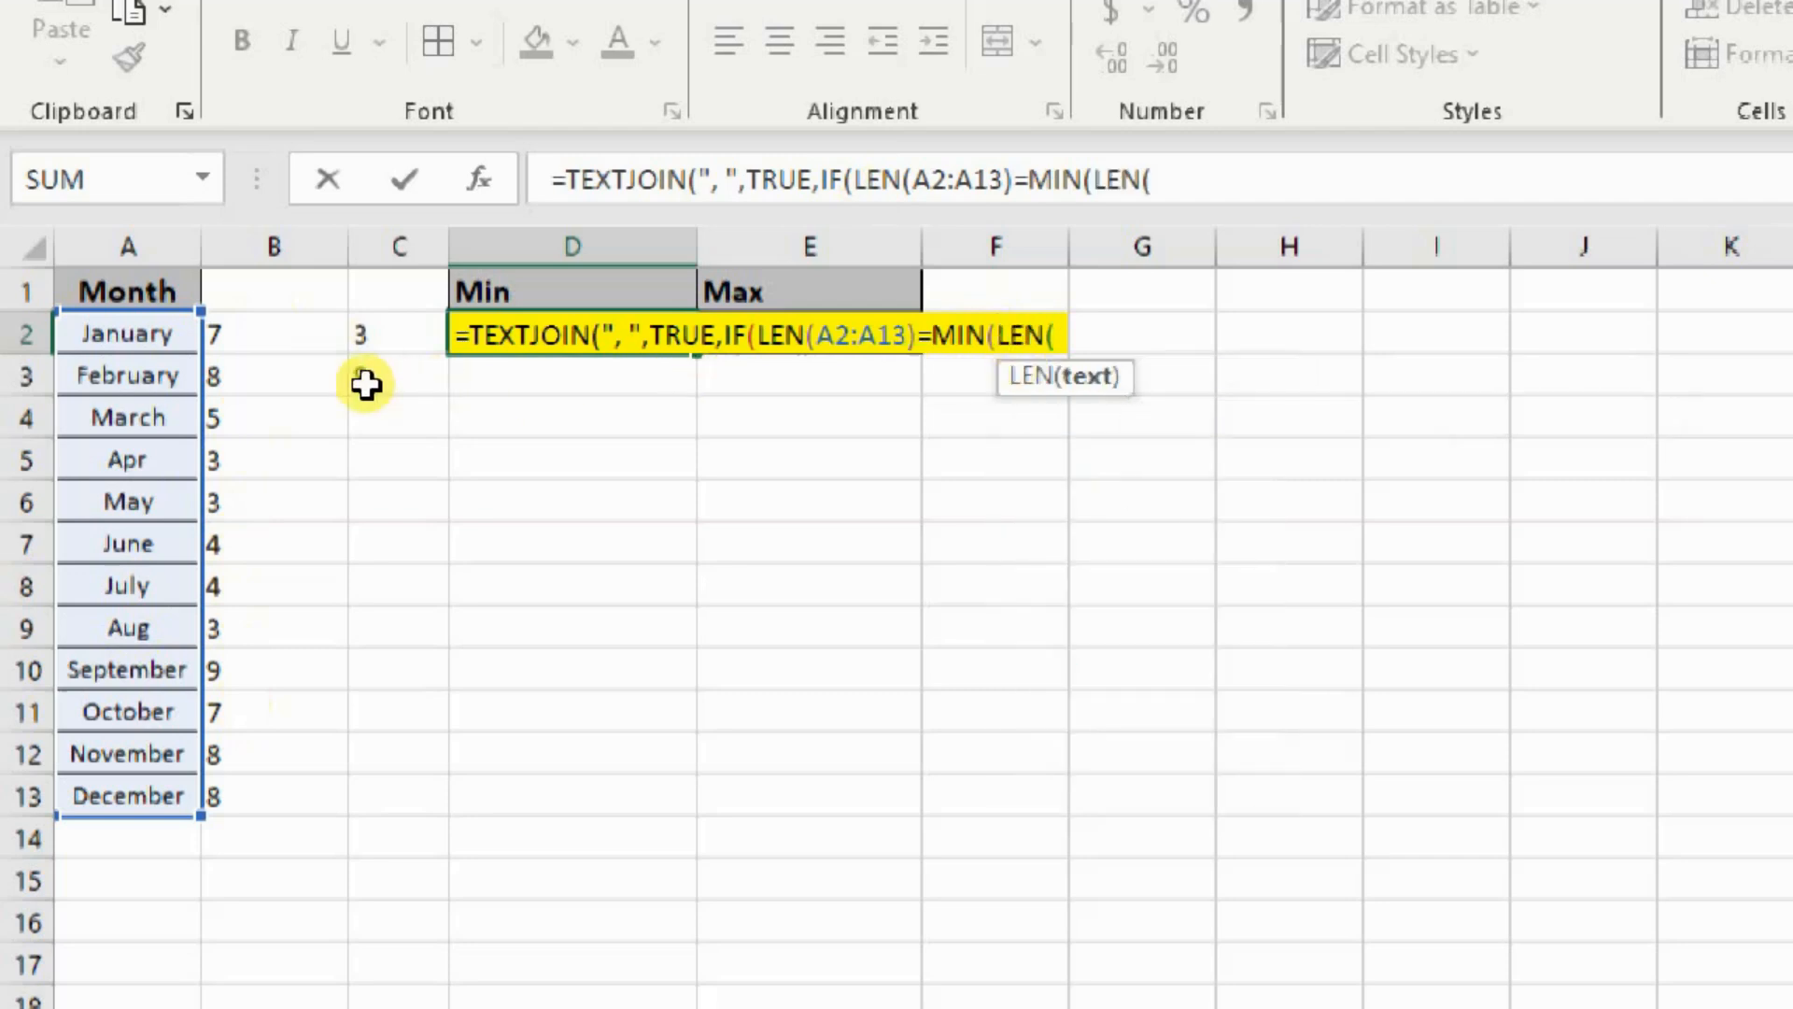
{"action": "left_click_drag", "start_coordinate": [126, 342], "coordinate": [129, 462]}
{"action": "key", "text": "shift+Down"}
{"action": "key", "text": "shift+Down"}
{"action": "key", "text": "shift+Down"}
{"action": "key", "text": "shift+Down"}
{"action": "key", "text": "shift+Down"}
{"action": "key", "text": "shift+Down"}
{"action": "key", "text": "shift+Down"}
{"action": "key", "text": "shift+Down"}
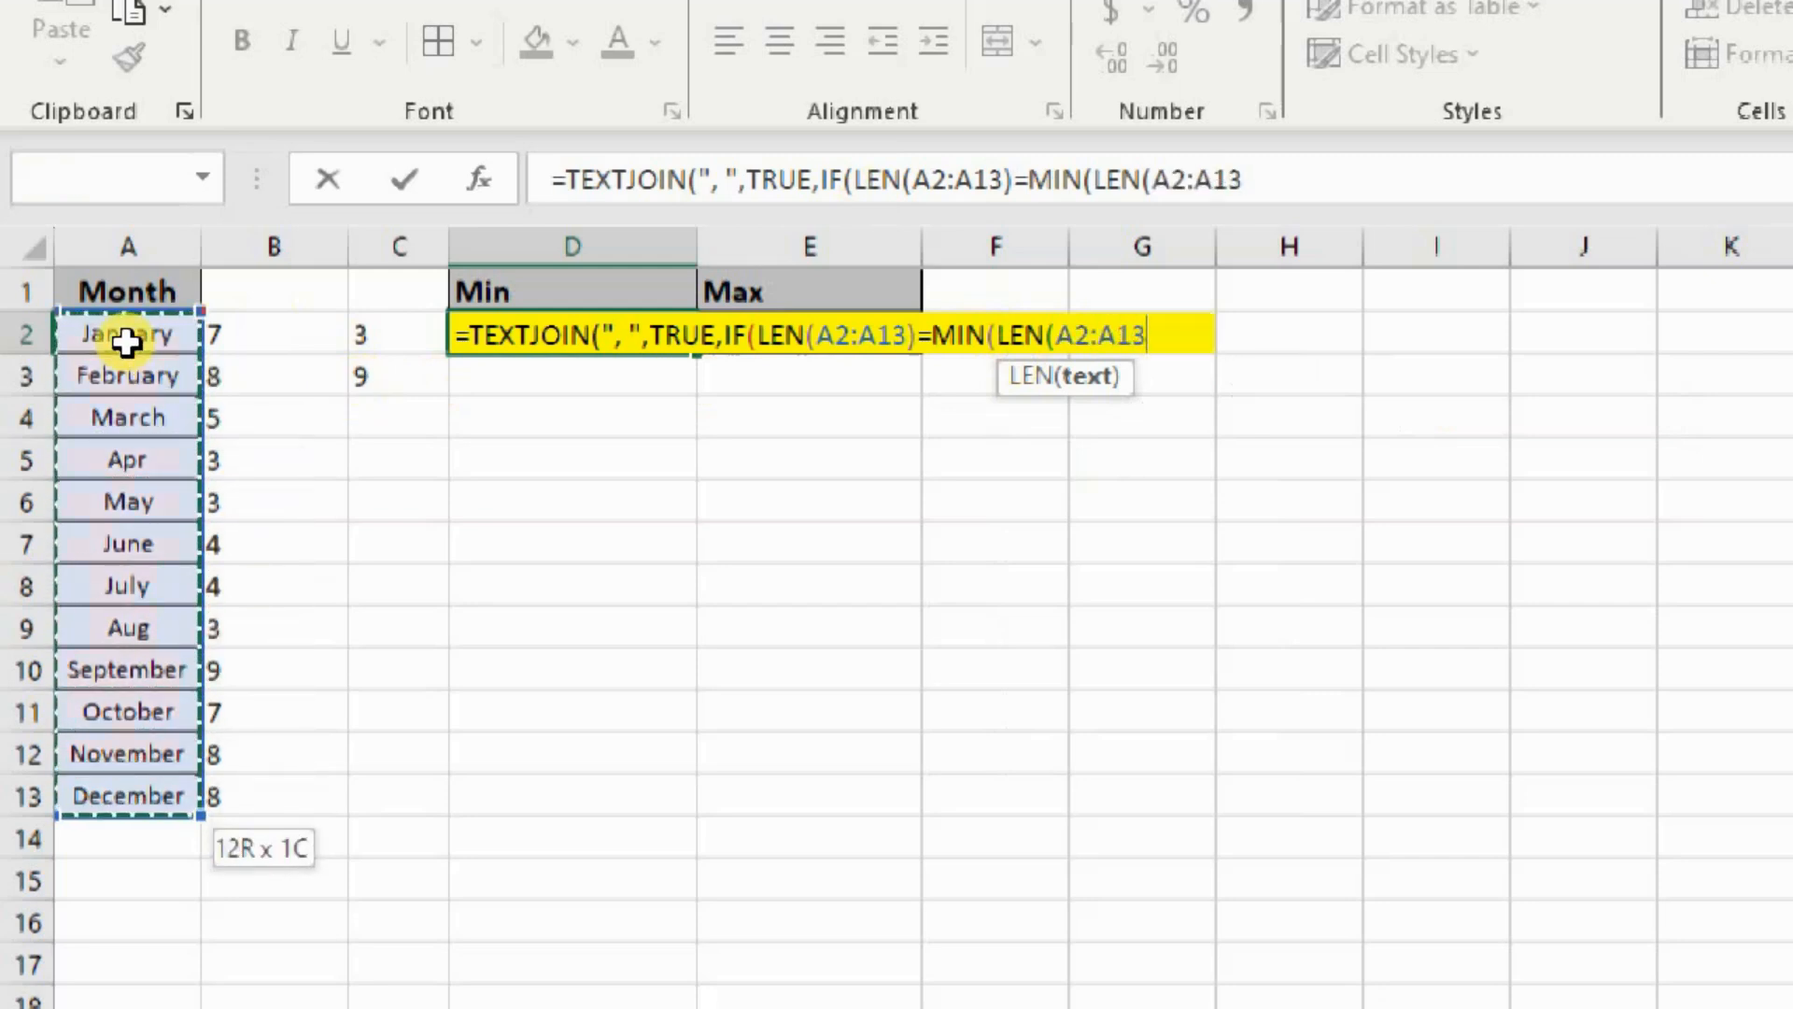
{"action": "type", "text": ")"}
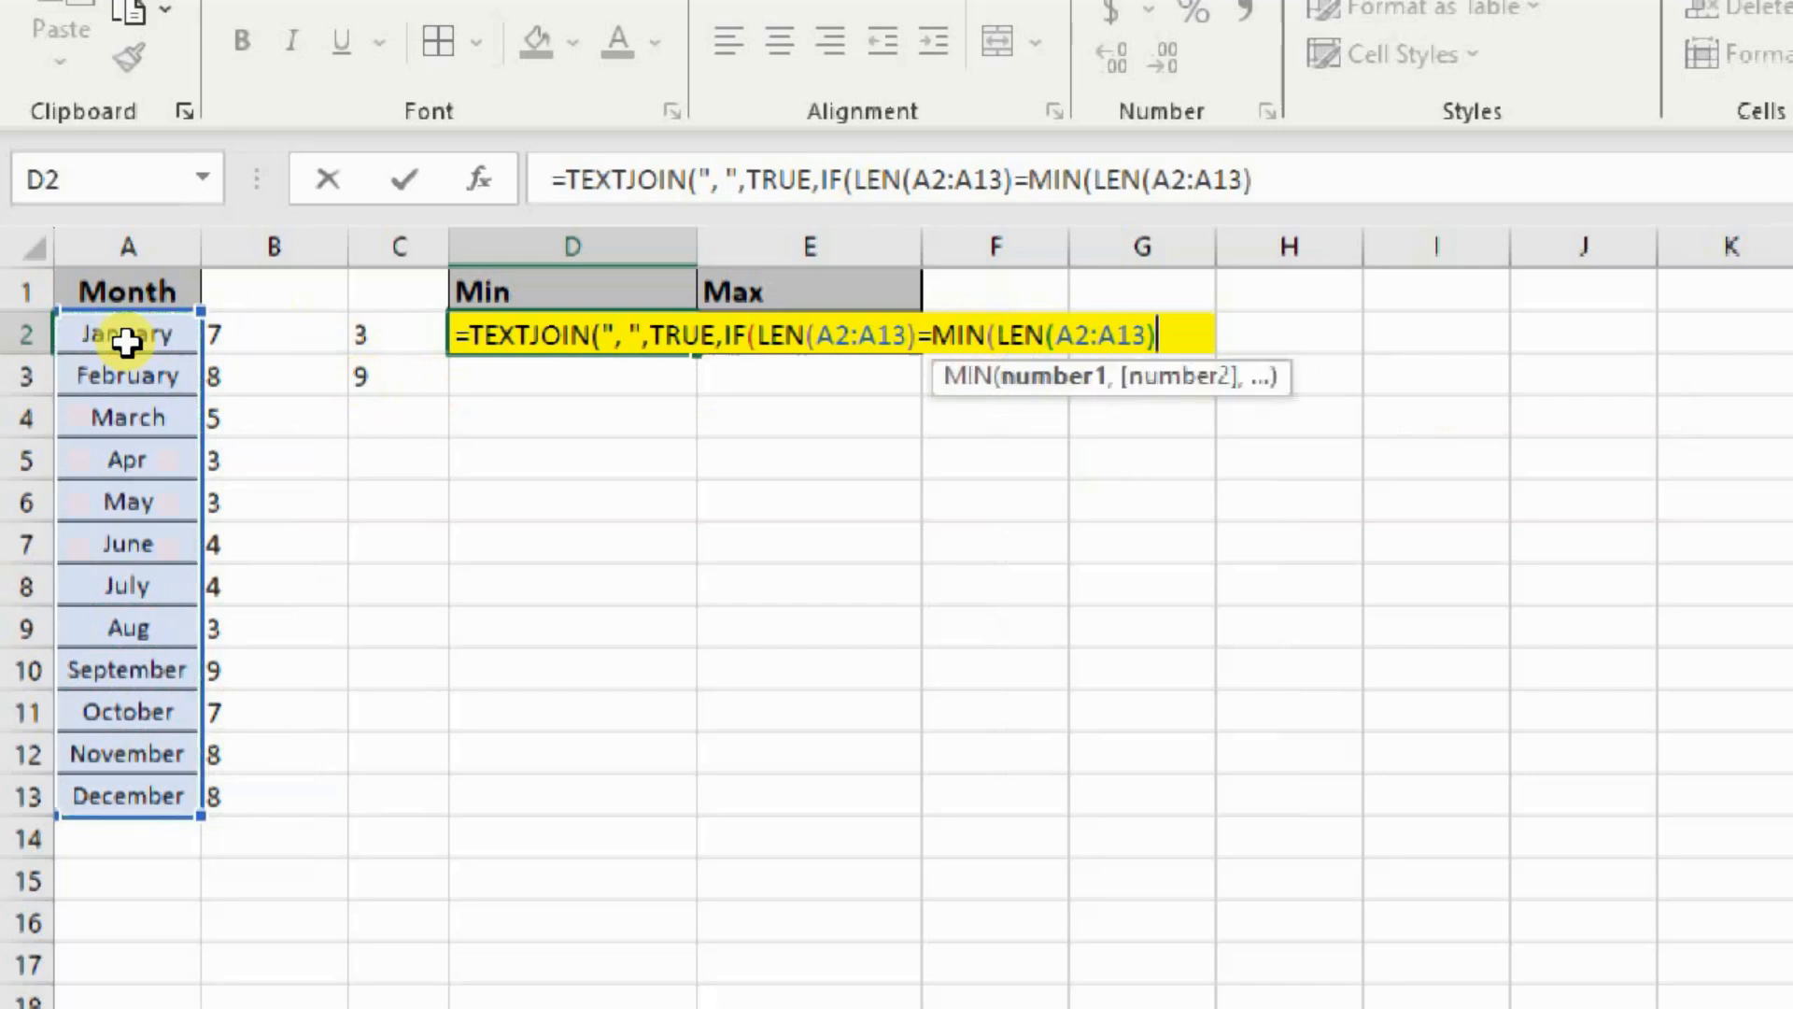
{"action": "type", "text": ")"}
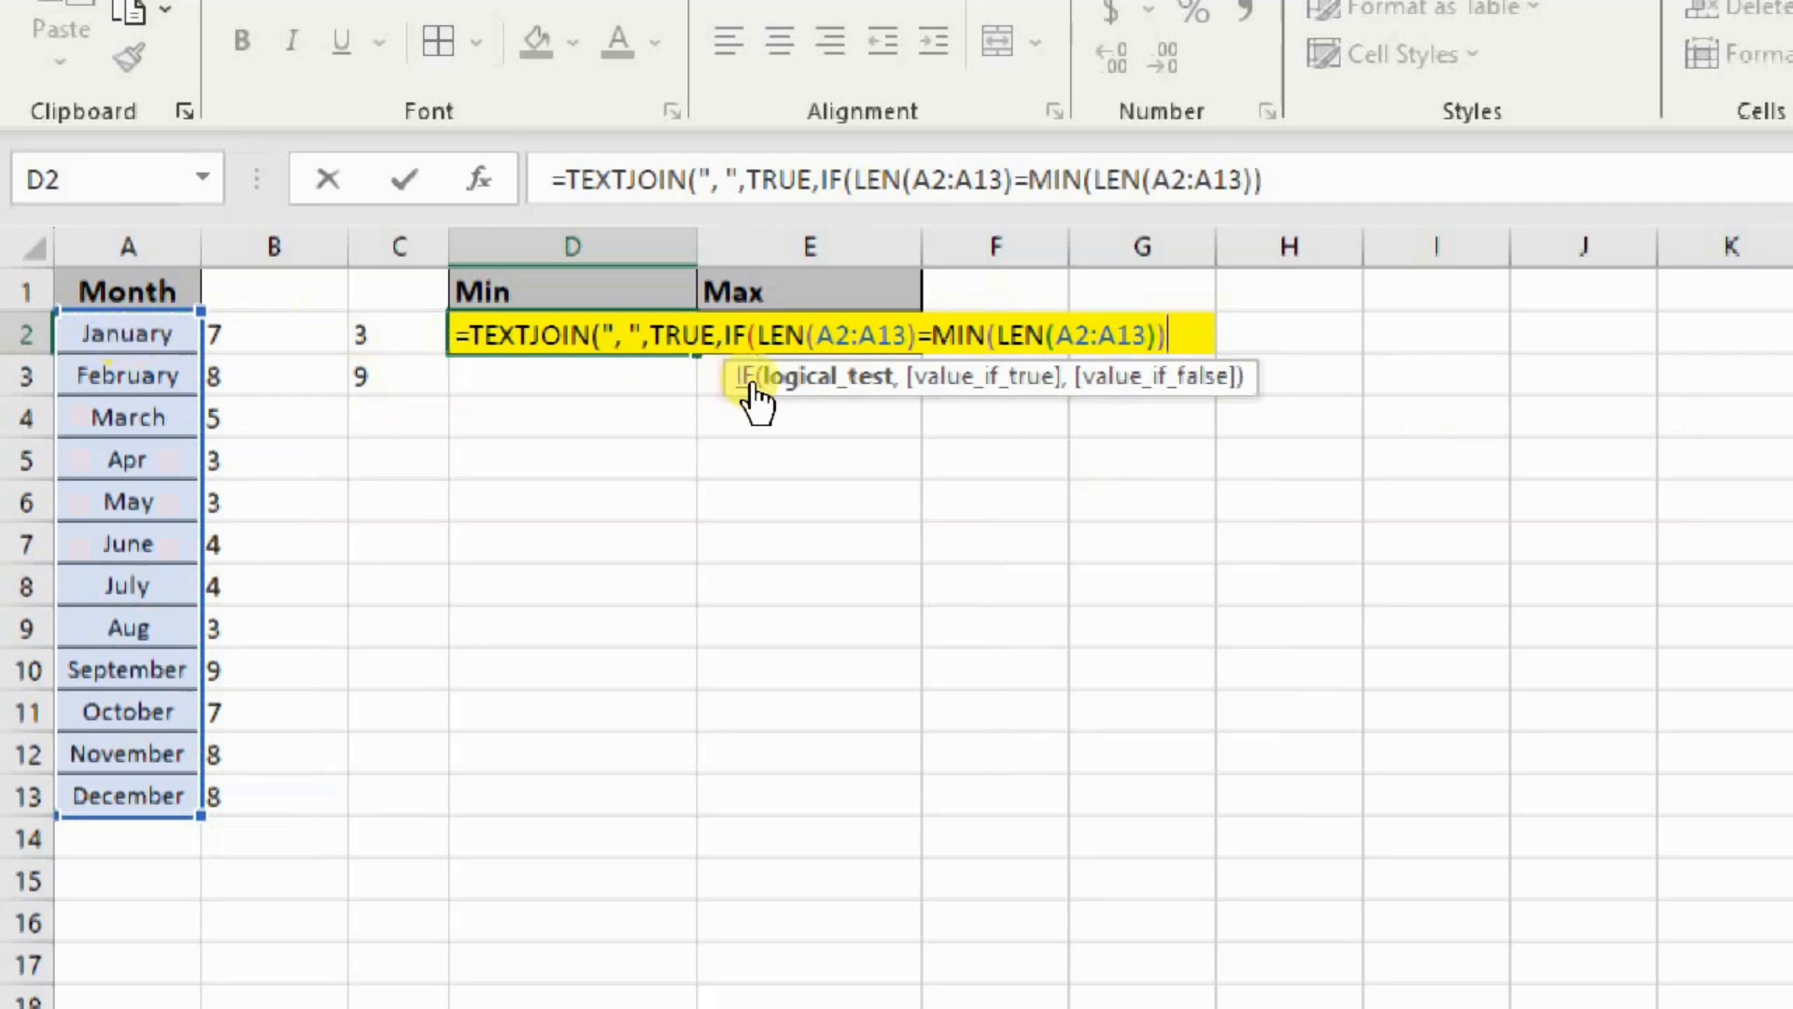
{"action": "left_click", "coordinate": [854, 382]}
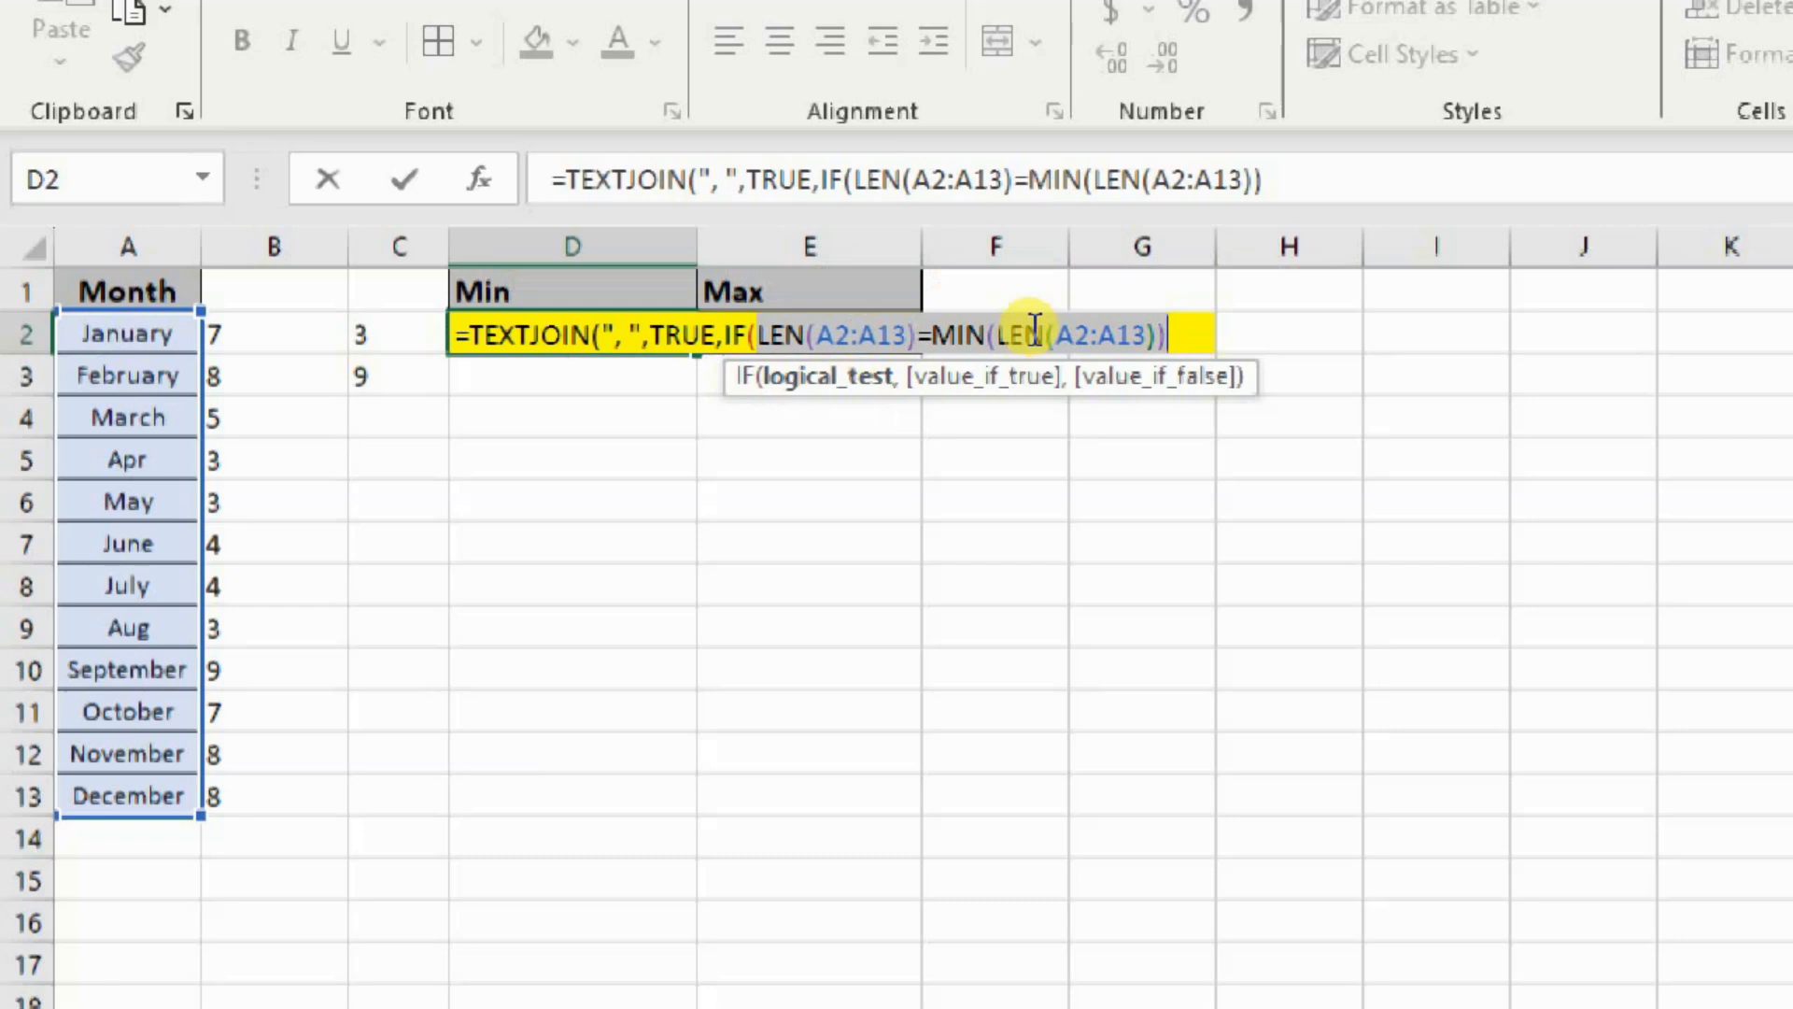
{"action": "left_click", "coordinate": [1182, 335]}
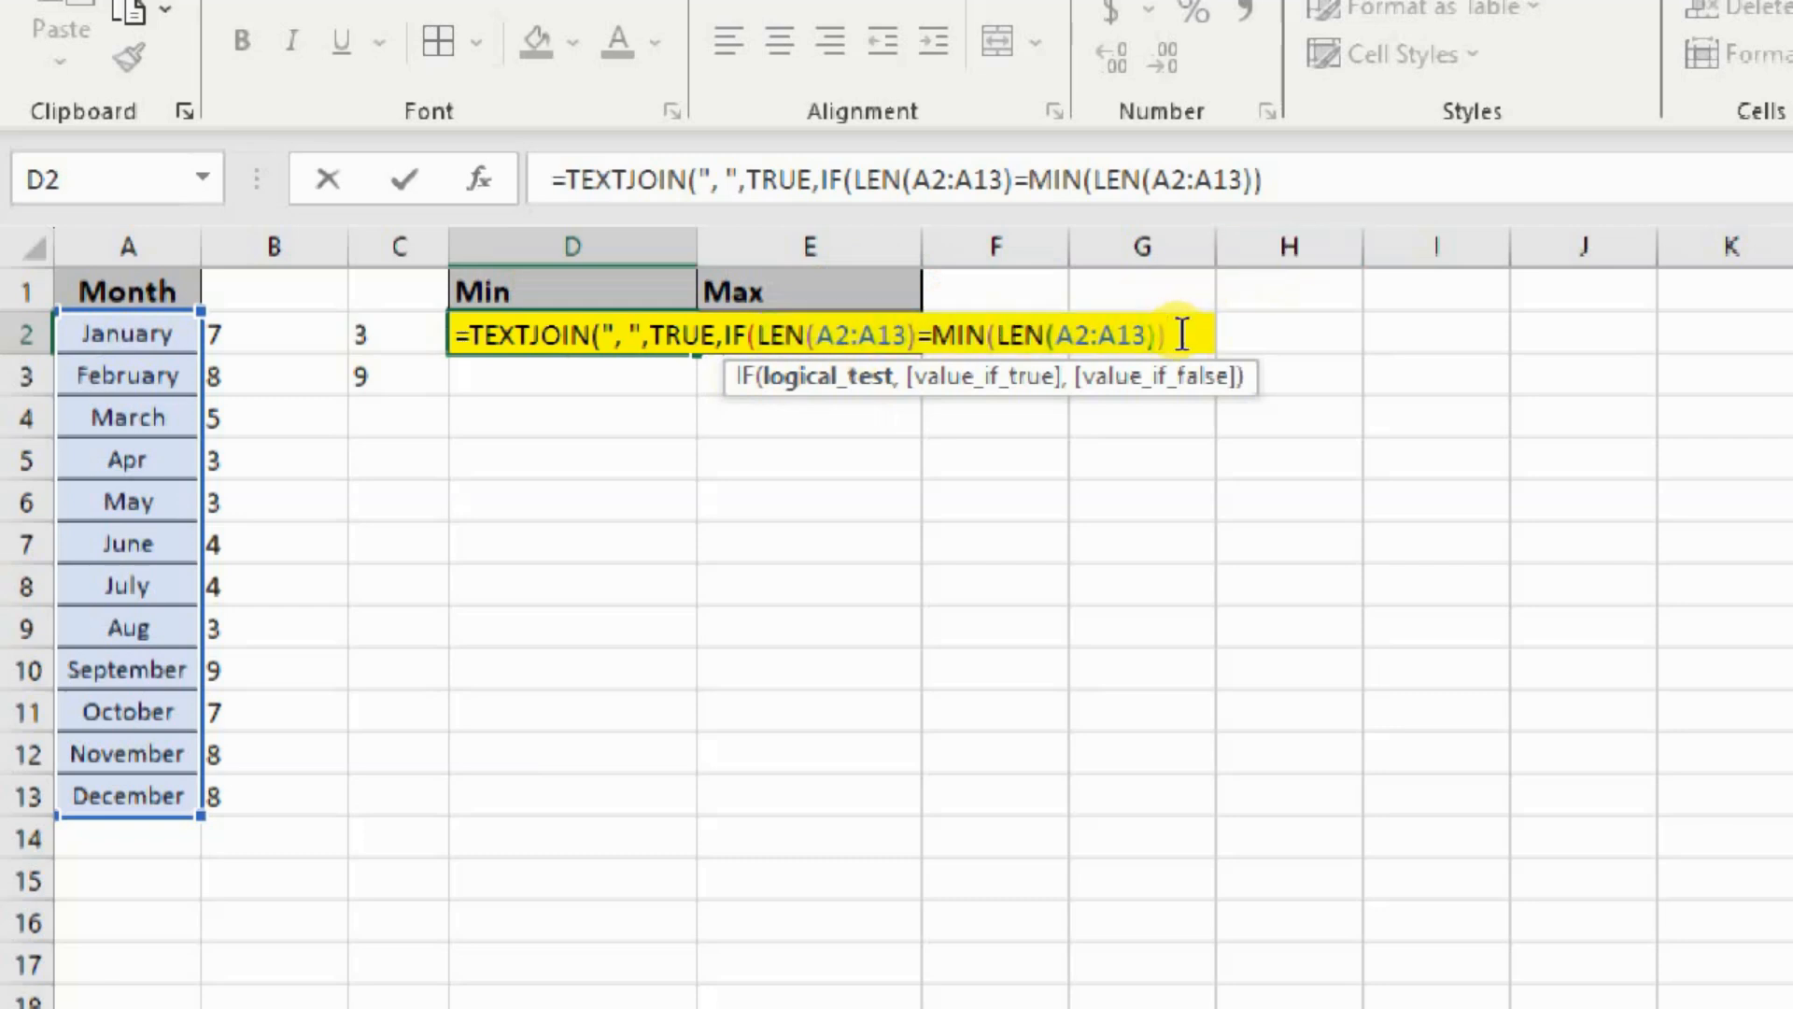
Return A2:A13 when the test is true and "" when false, close both functions and enter the D2 formula.
{"action": "type", "text": ","}
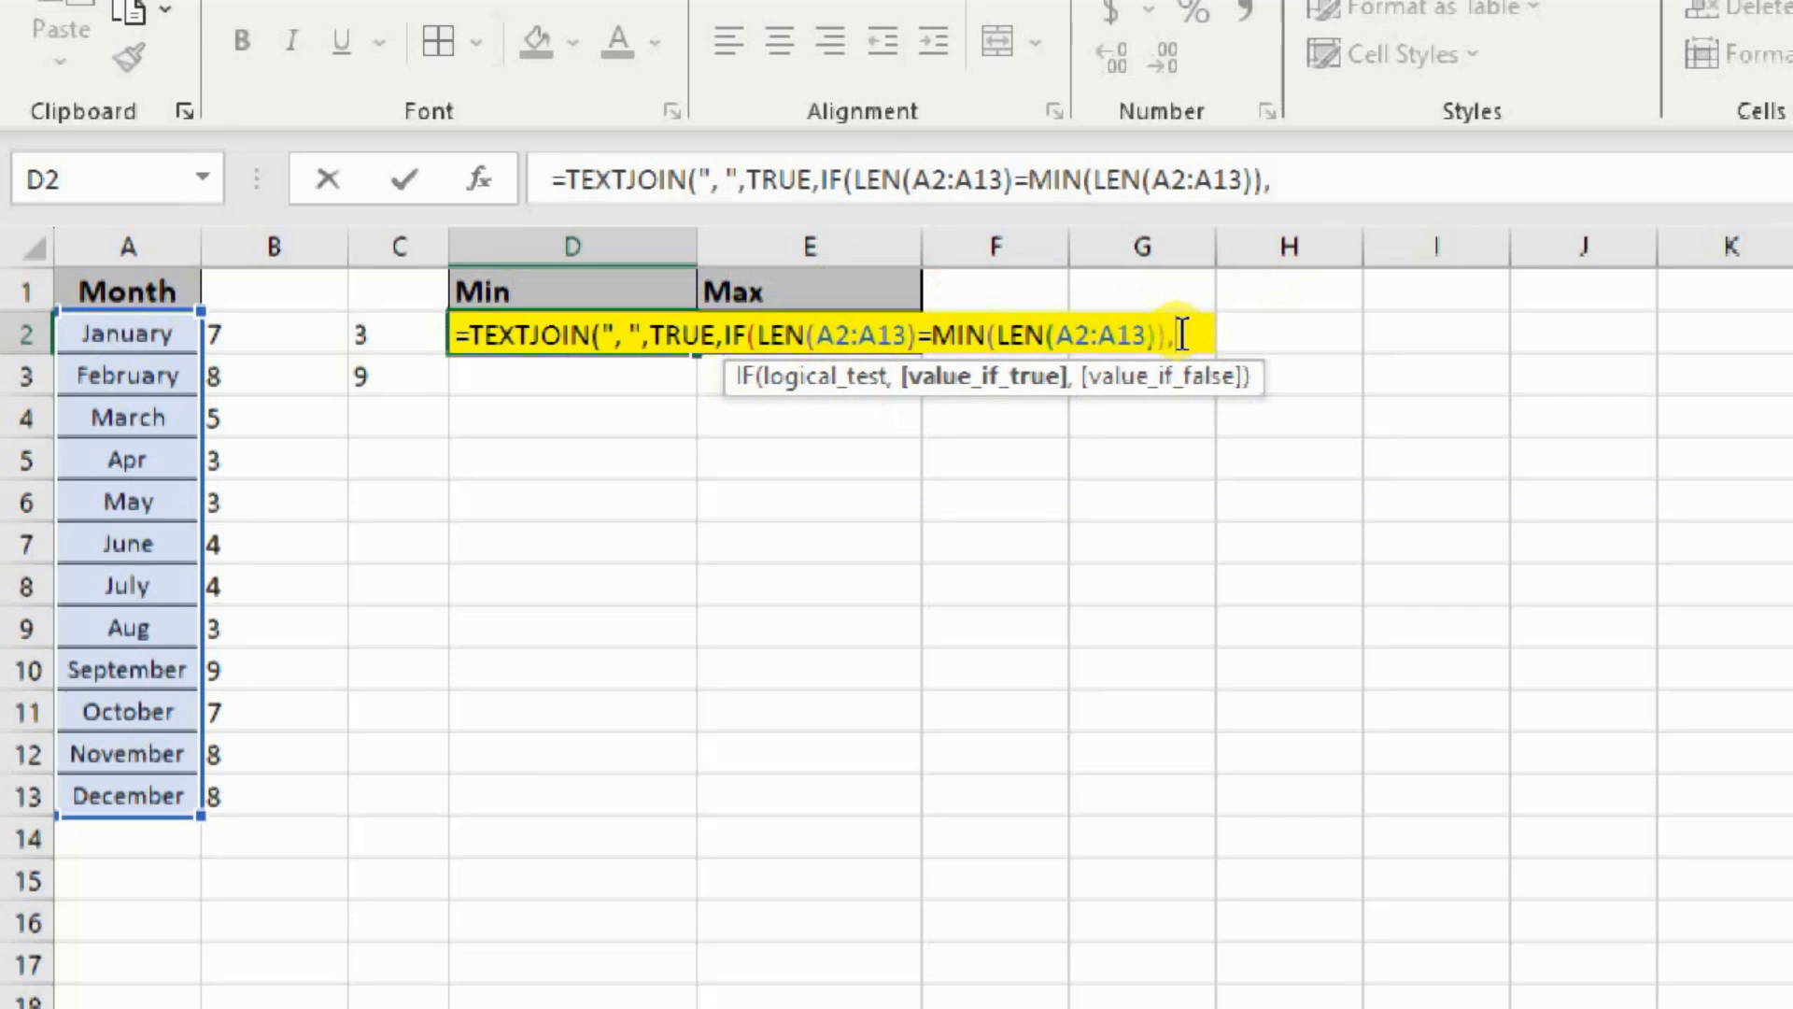
{"action": "left_click", "coordinate": [132, 331]}
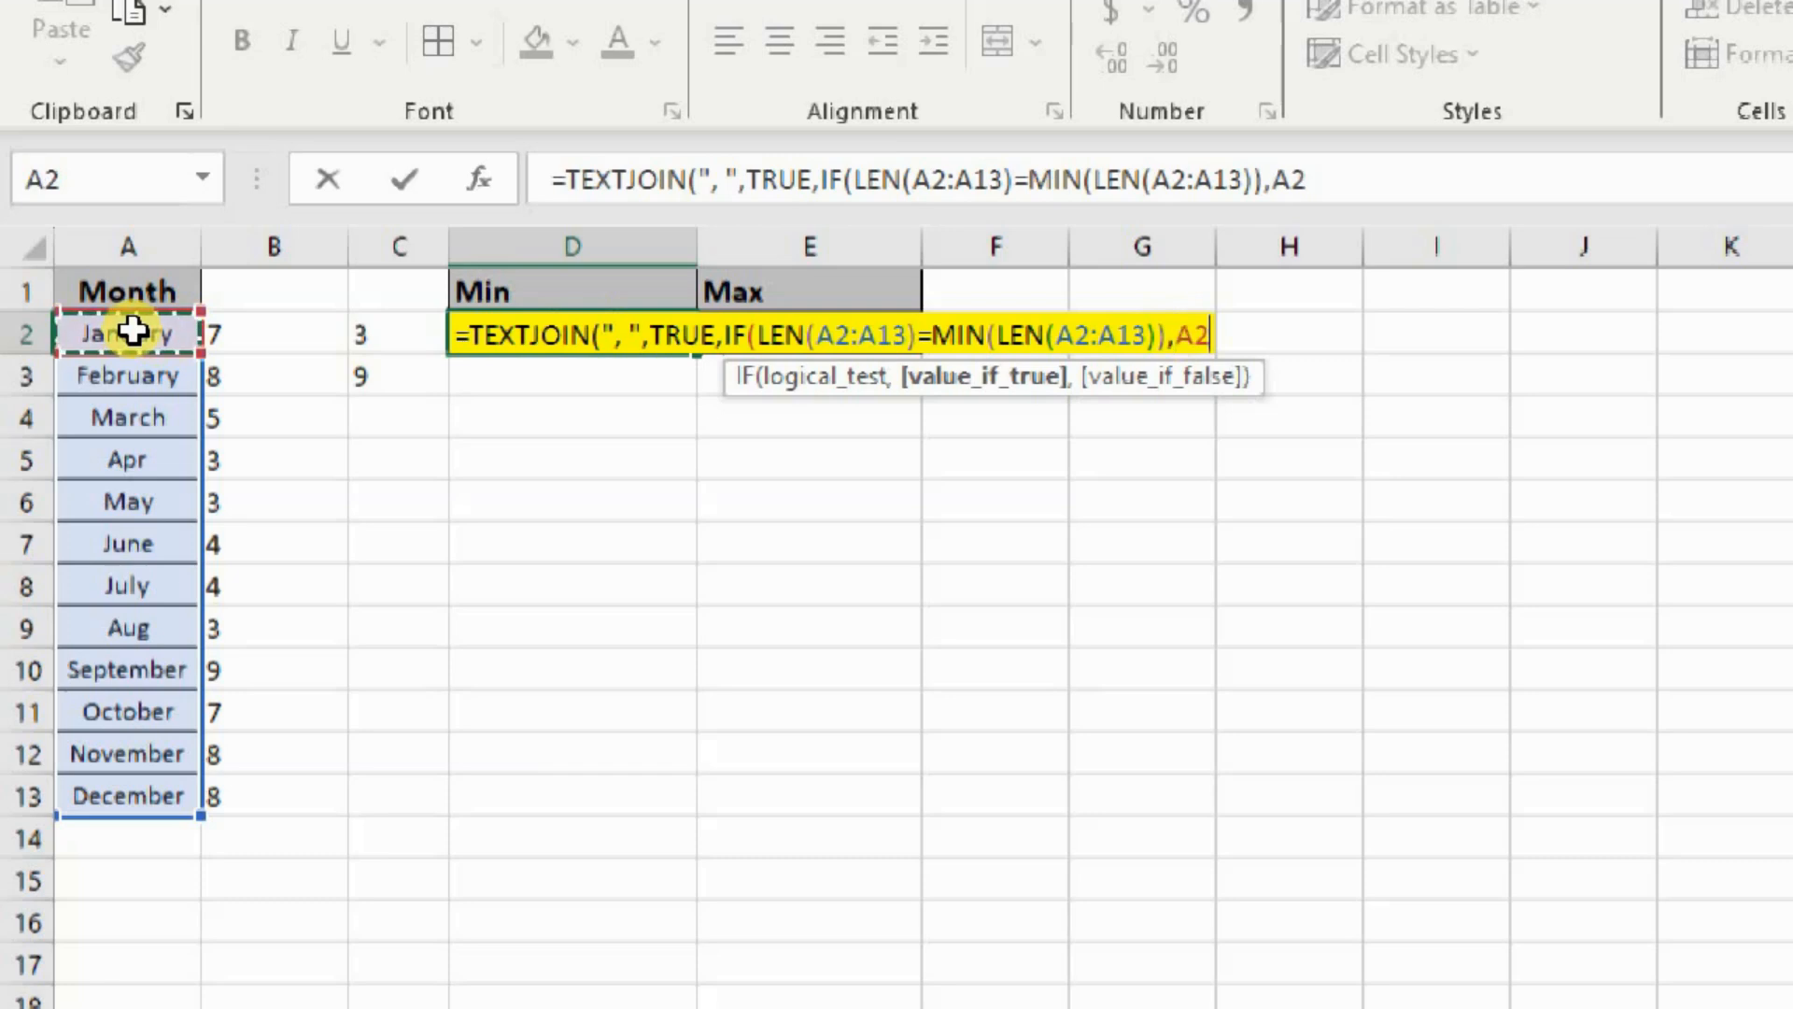
{"action": "key", "text": "shift+Down"}
{"action": "key", "text": "shift+Down"}
{"action": "key", "text": "shift+Down"}
{"action": "key", "text": "shift+Down"}
{"action": "key", "text": "shift+Down"}
{"action": "key", "text": "shift+Down"}
{"action": "key", "text": "shift+Down"}
{"action": "key", "text": "shift+Down"}
{"action": "key", "text": "shift+Down"}
{"action": "key", "text": "shift+Down"}
{"action": "key", "text": "shift+Down"}
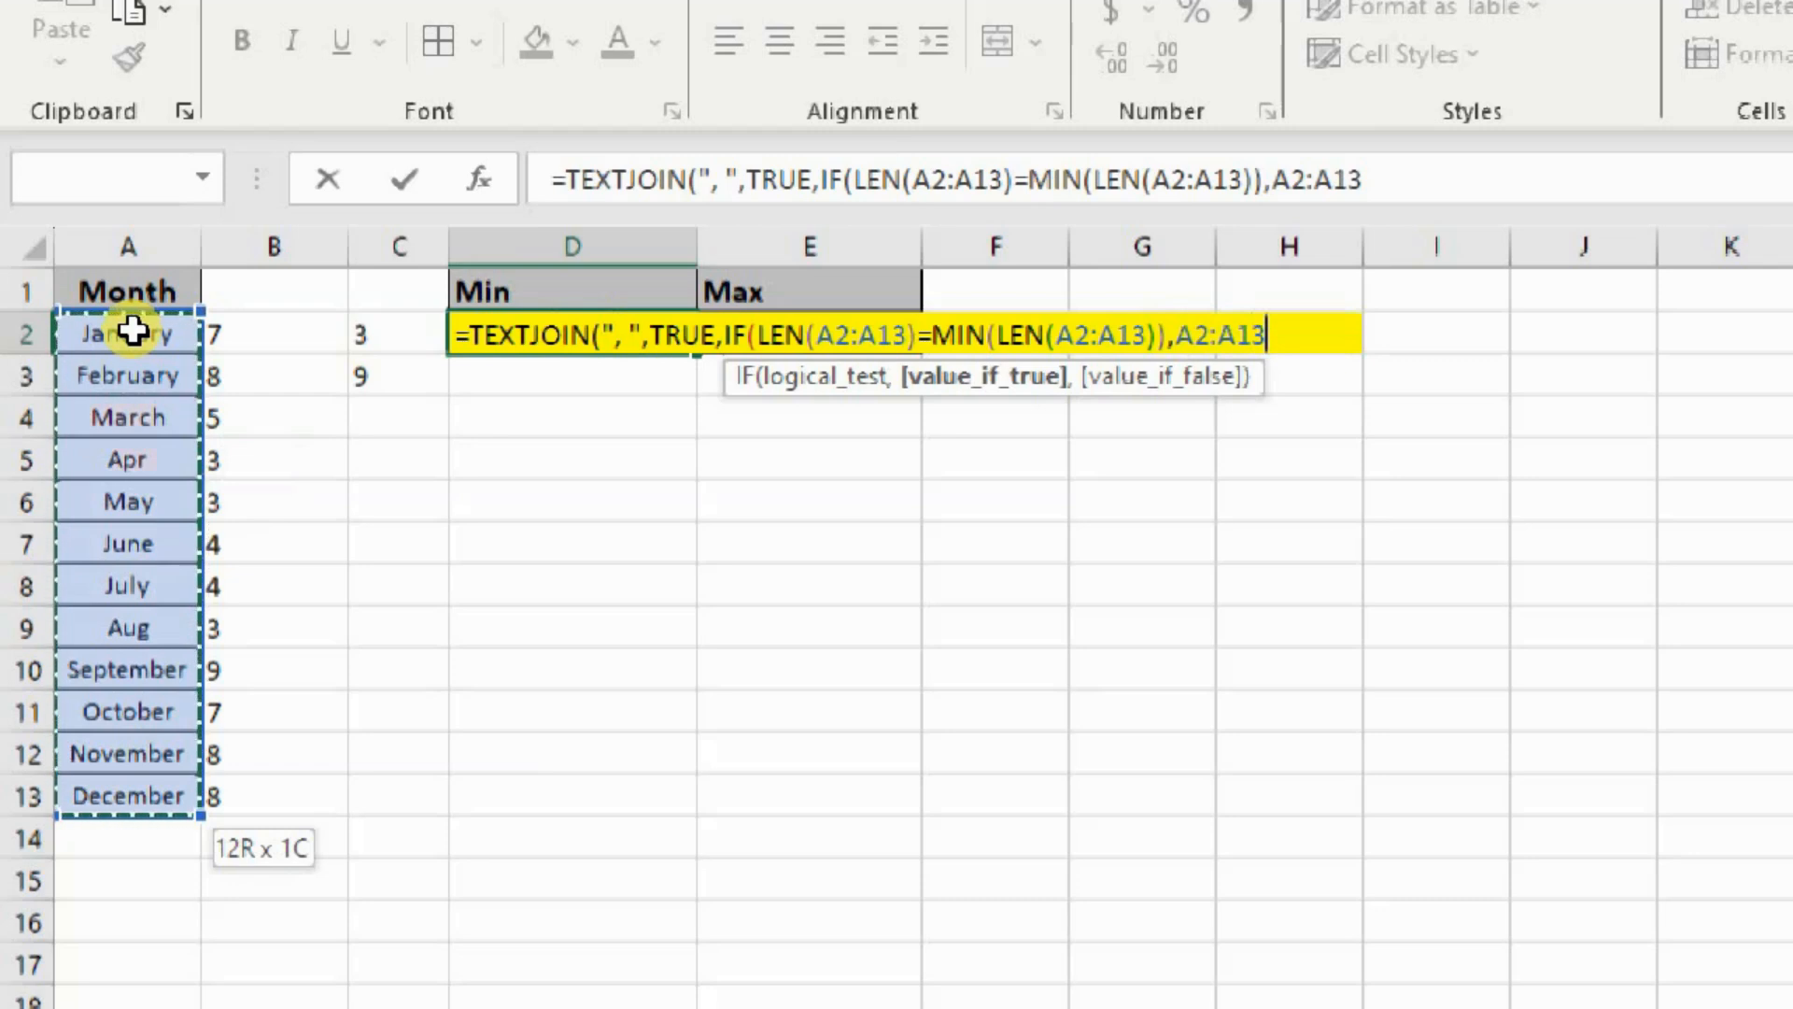
{"action": "type", "text": ","}
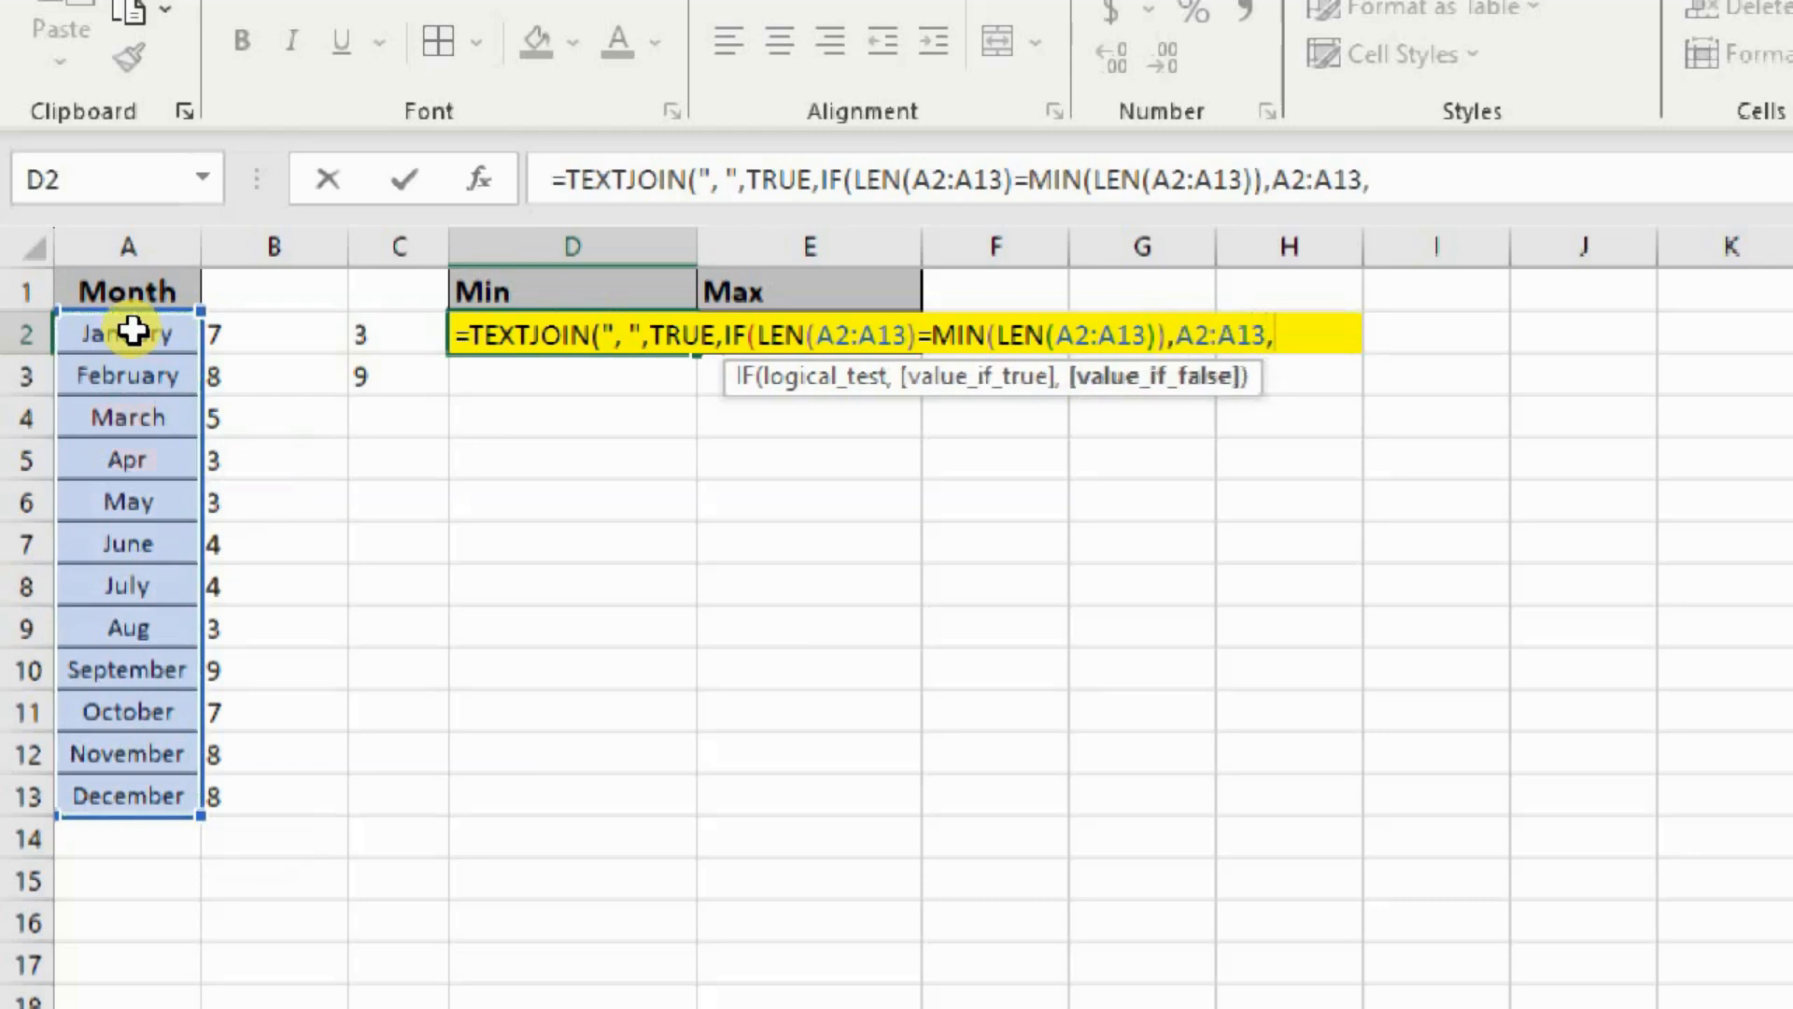
{"action": "type", "text": "\"\""}
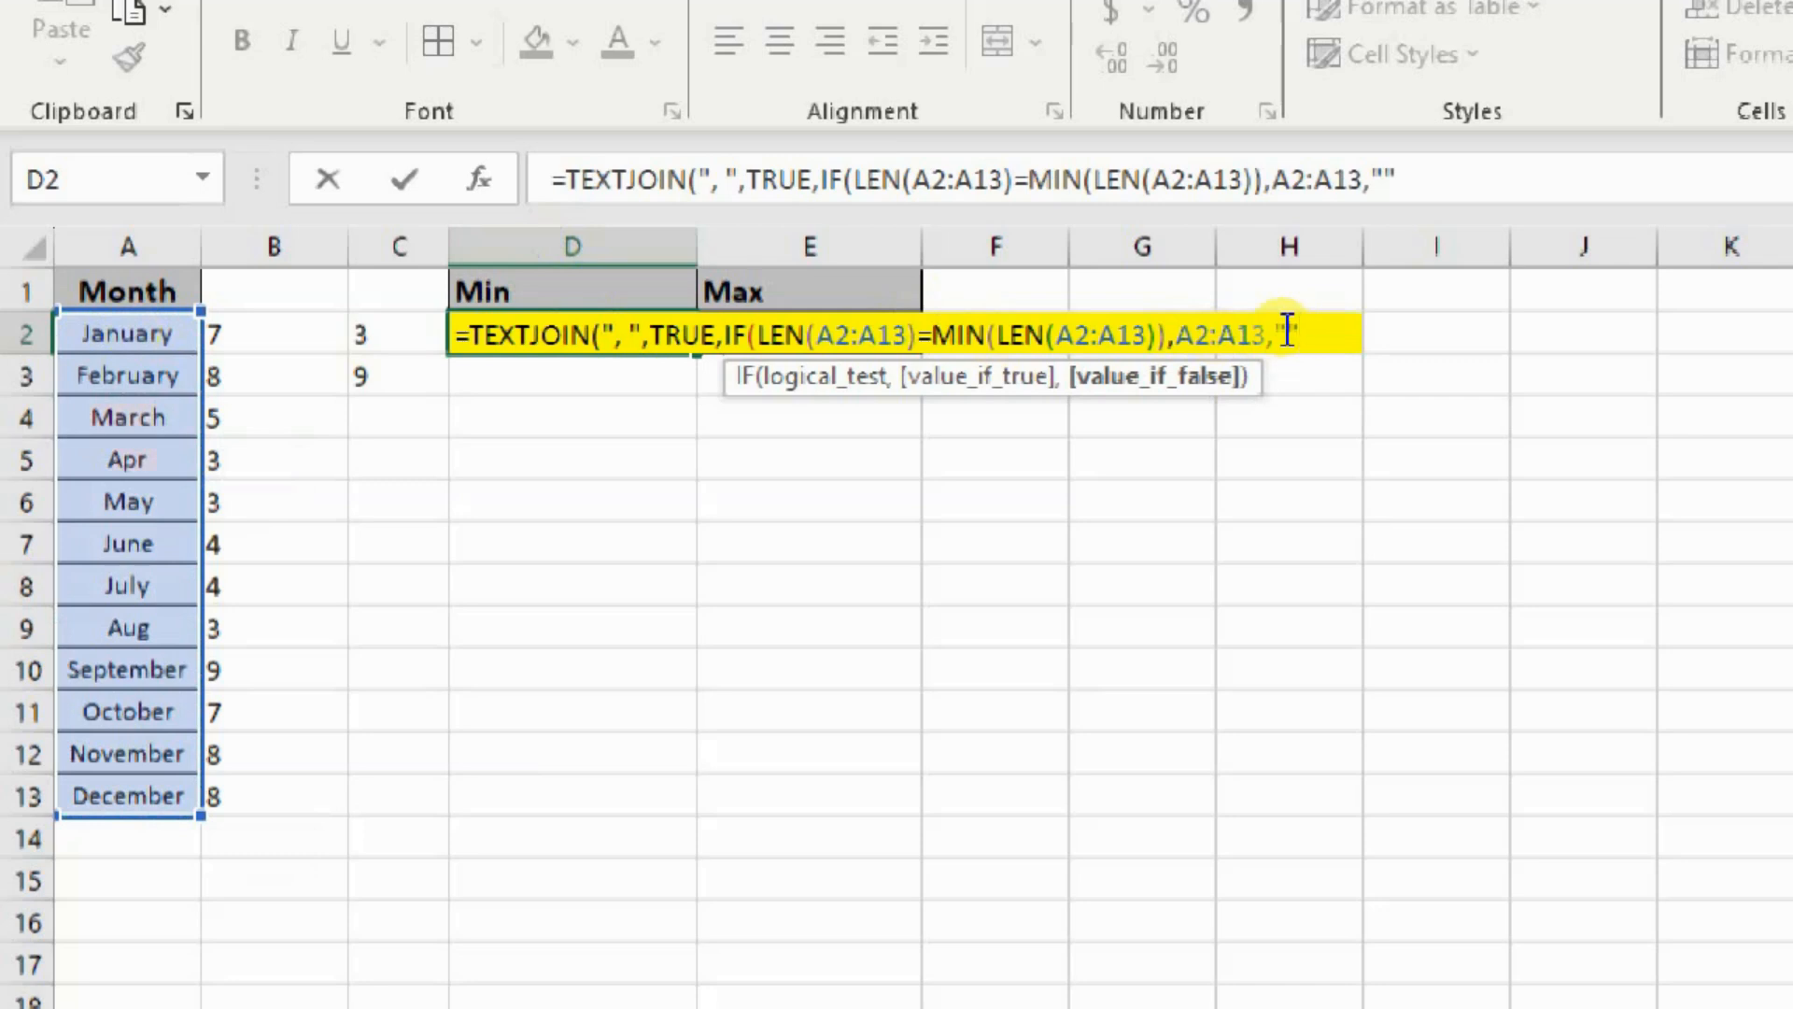
{"action": "type", "text": ")"}
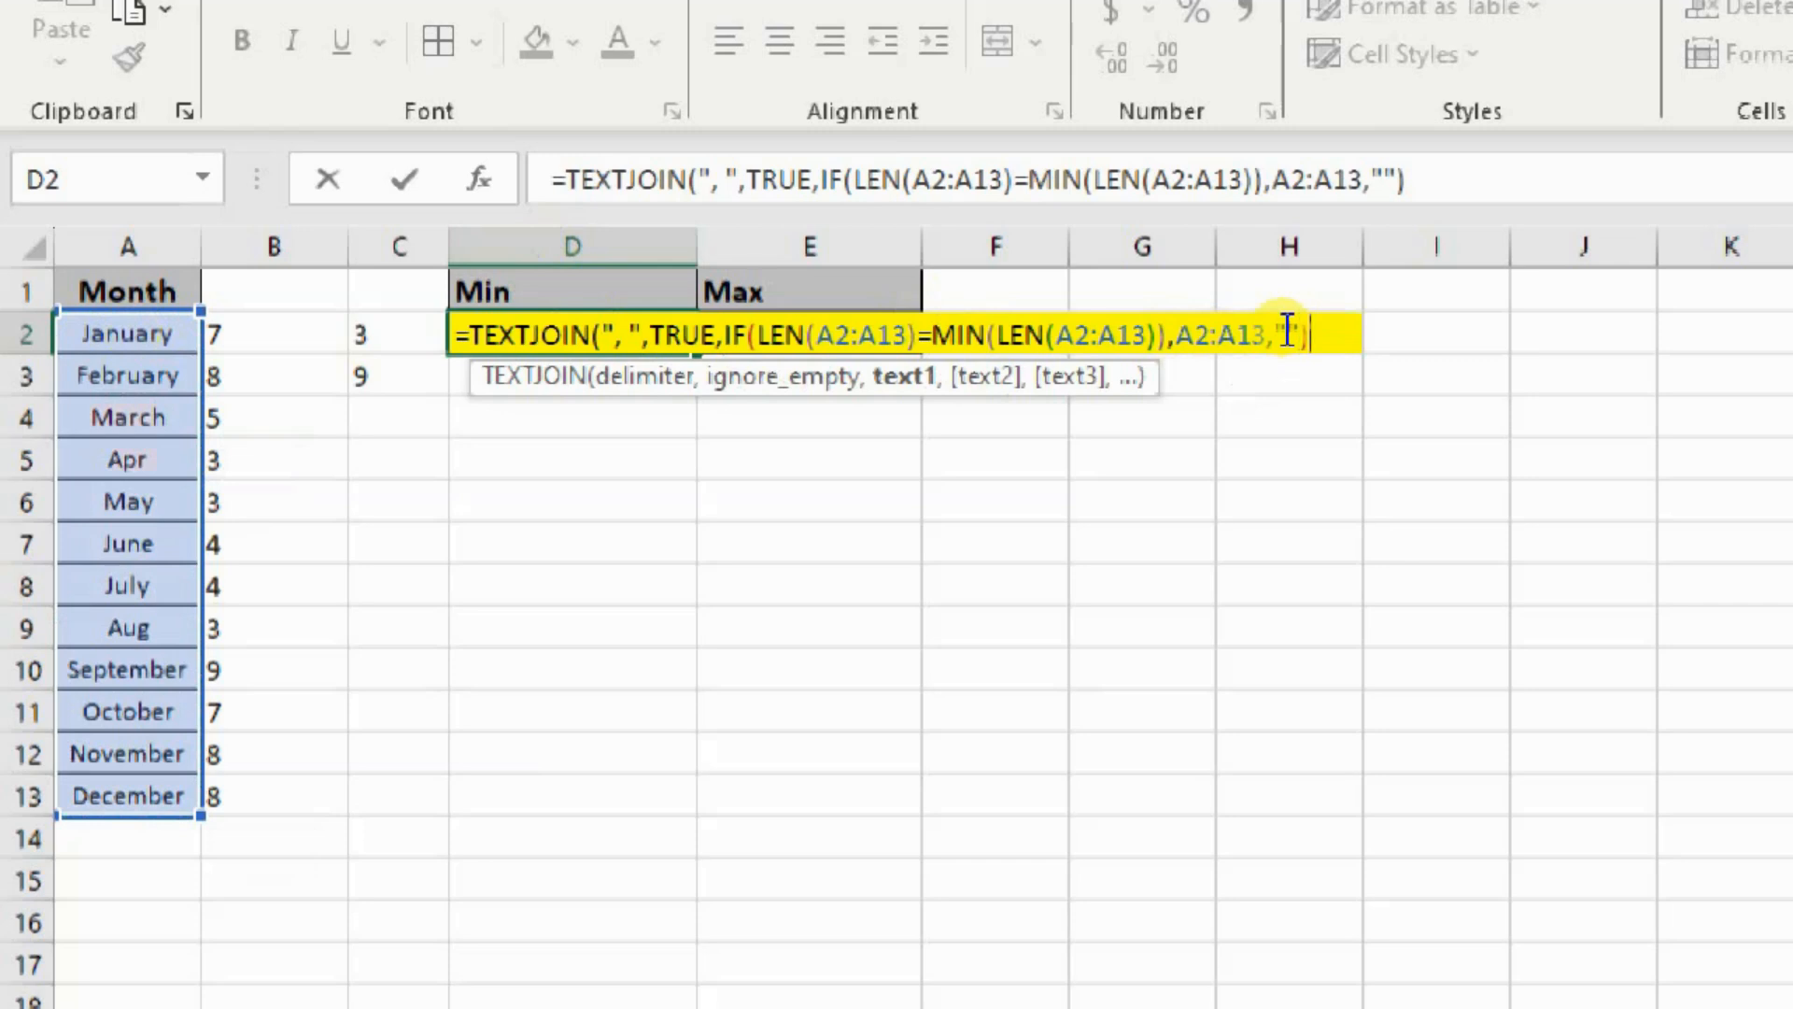
{"action": "type", "text": ")"}
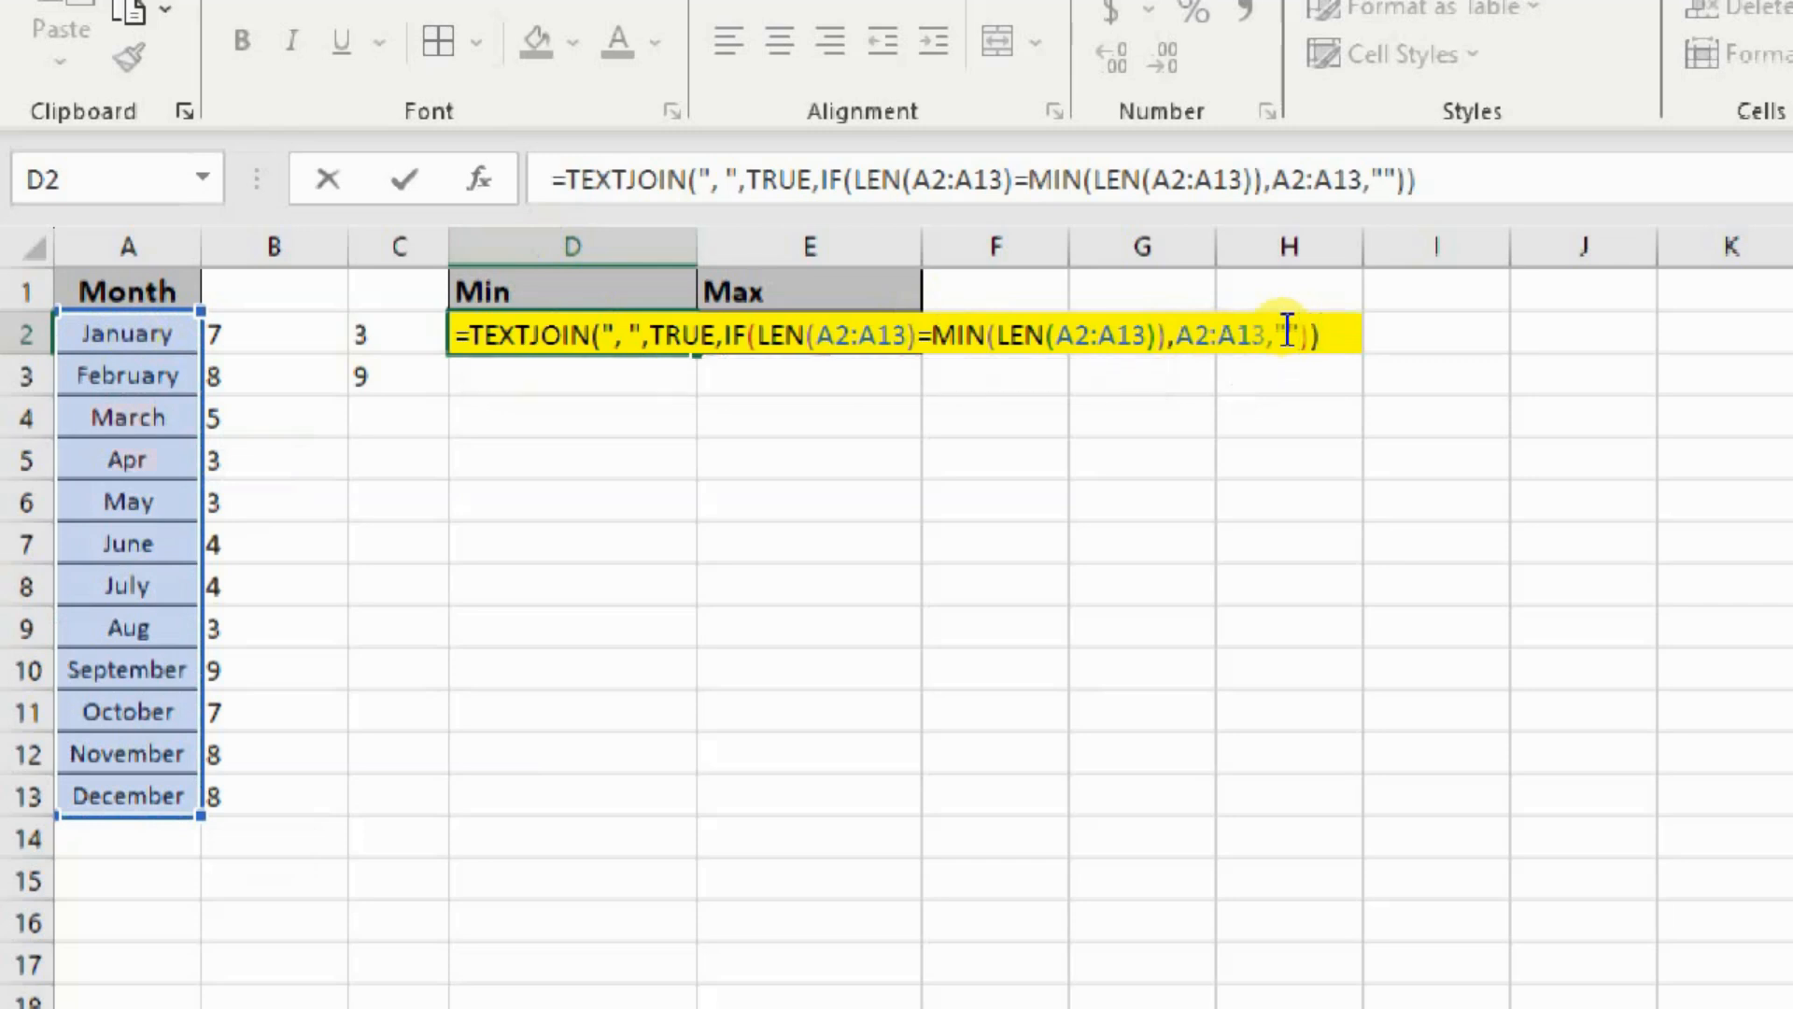
{"action": "key", "text": "Return"}
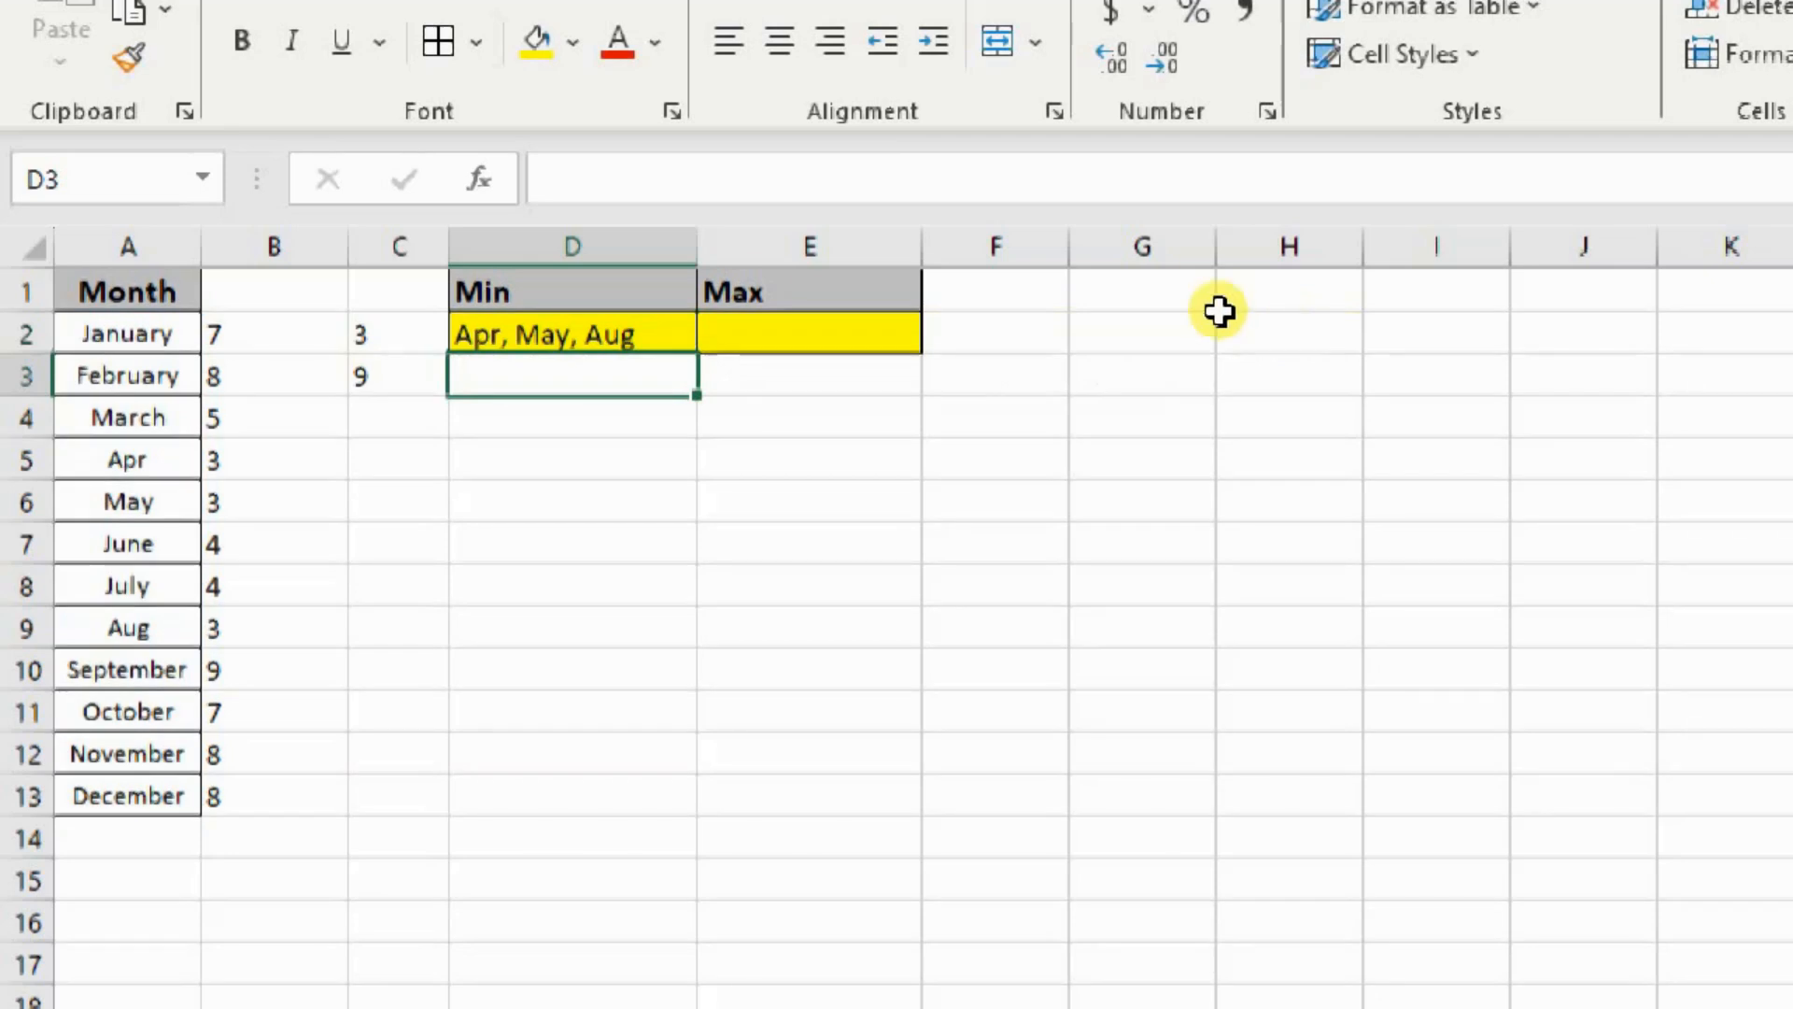
{"action": "left_click", "coordinate": [621, 334]}
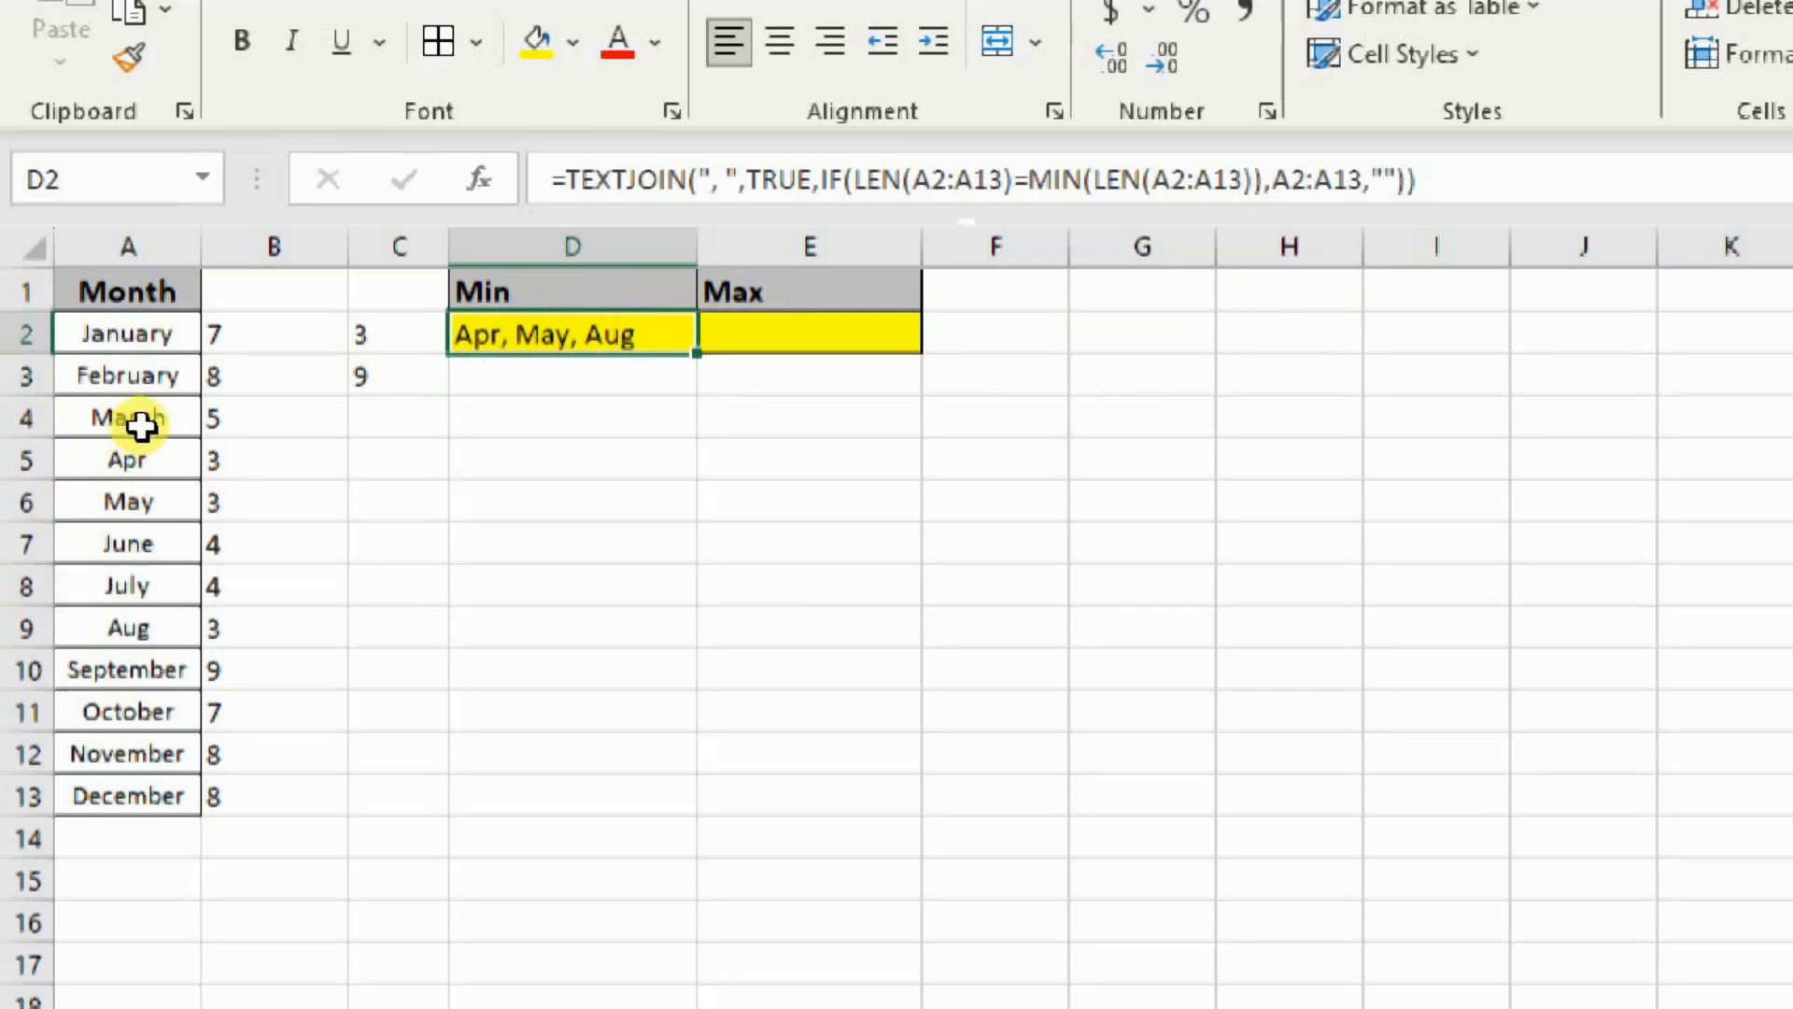
Shorten the month name February in cell A3 to Feb.
{"action": "left_click", "coordinate": [160, 378]}
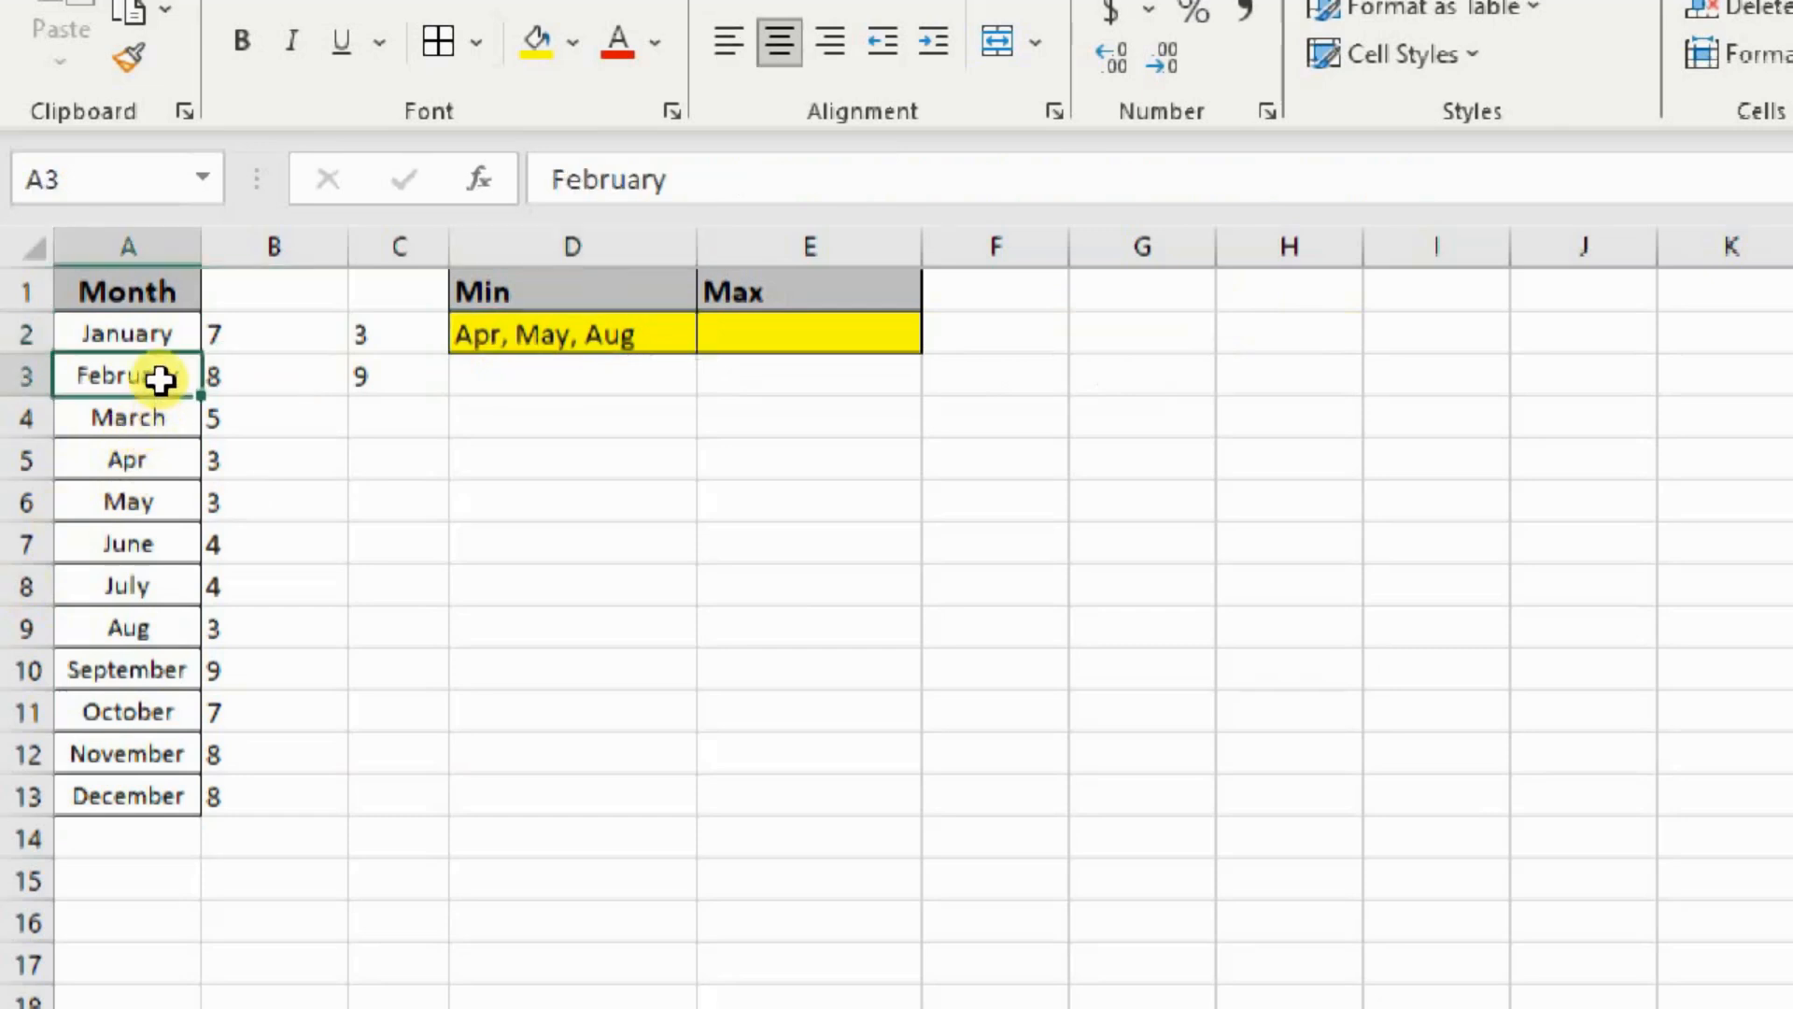
{"action": "double_click", "coordinate": [161, 378]}
{"action": "key", "text": "BackSpace"}
{"action": "key", "text": "BackSpace"}
{"action": "key", "text": "BackSpace"}
{"action": "key", "text": "BackSpace"}
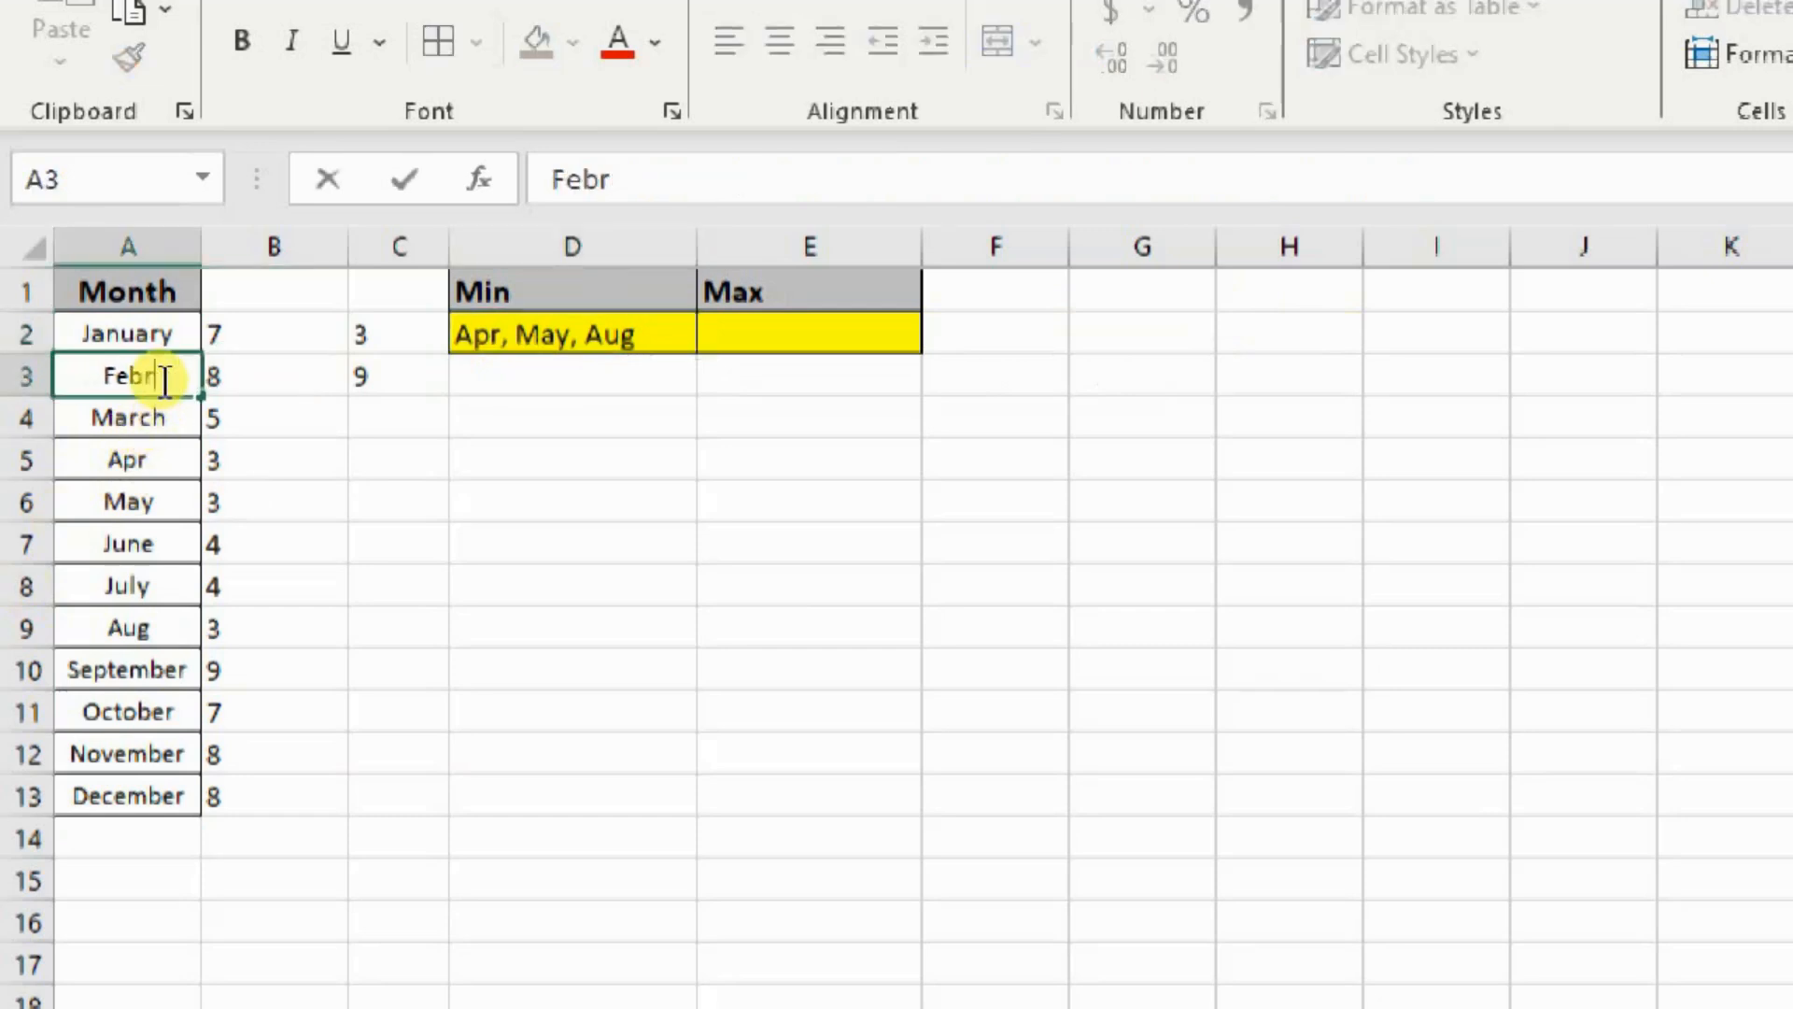
{"action": "key", "text": "BackSpace"}
{"action": "key", "text": "Return"}
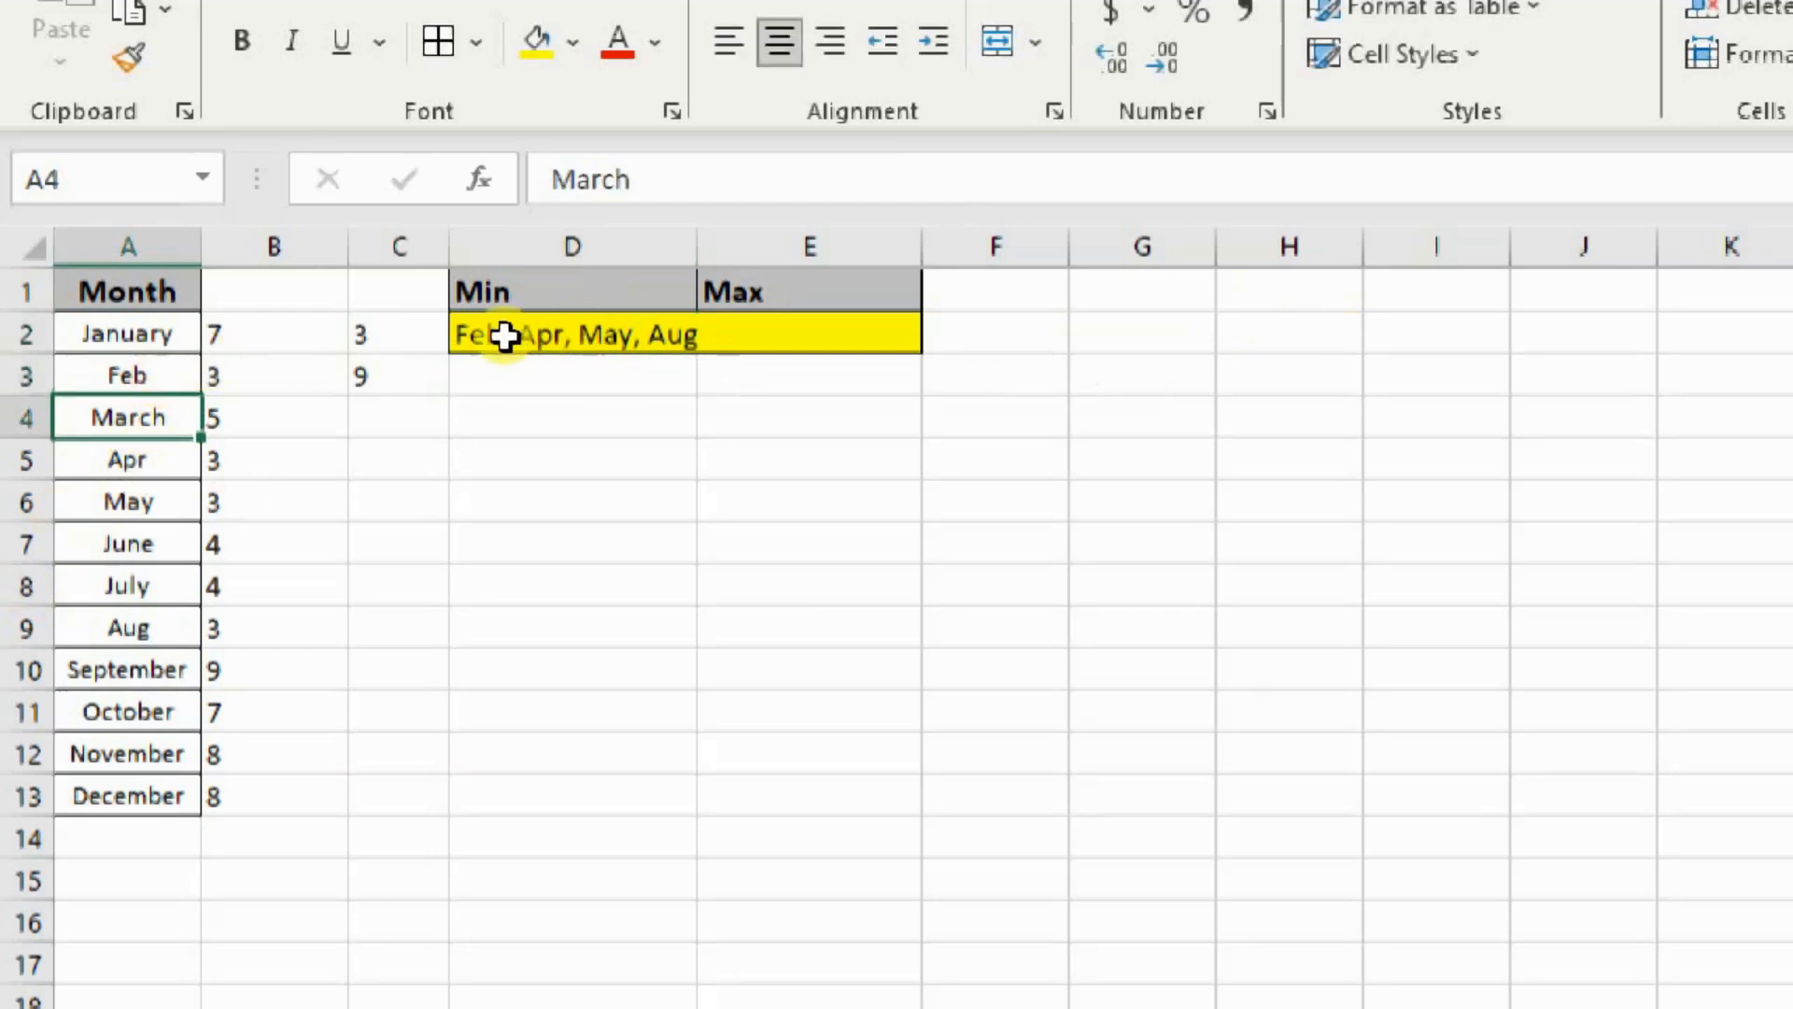
Widen column D to fit the D2 result and copy the D2 formula text without its equals sign.
{"action": "left_click", "coordinate": [578, 344]}
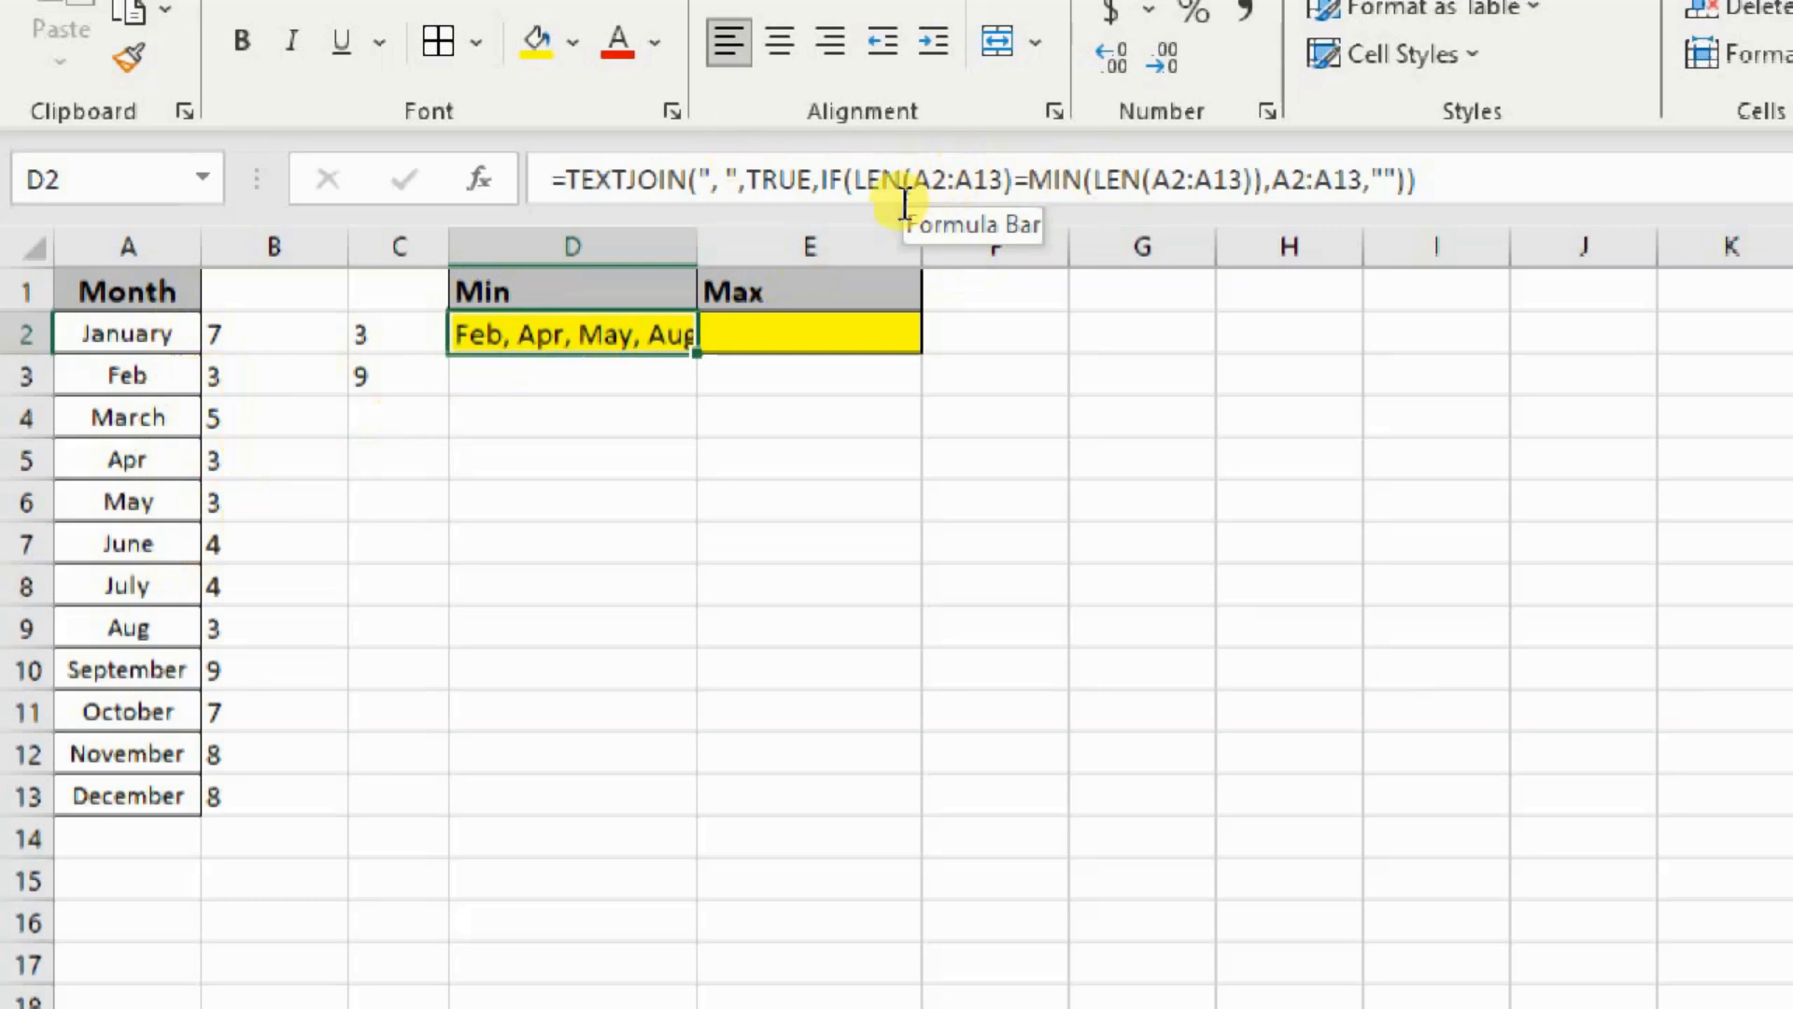
{"action": "left_click_drag", "start_coordinate": [701, 248], "coordinate": [730, 253]}
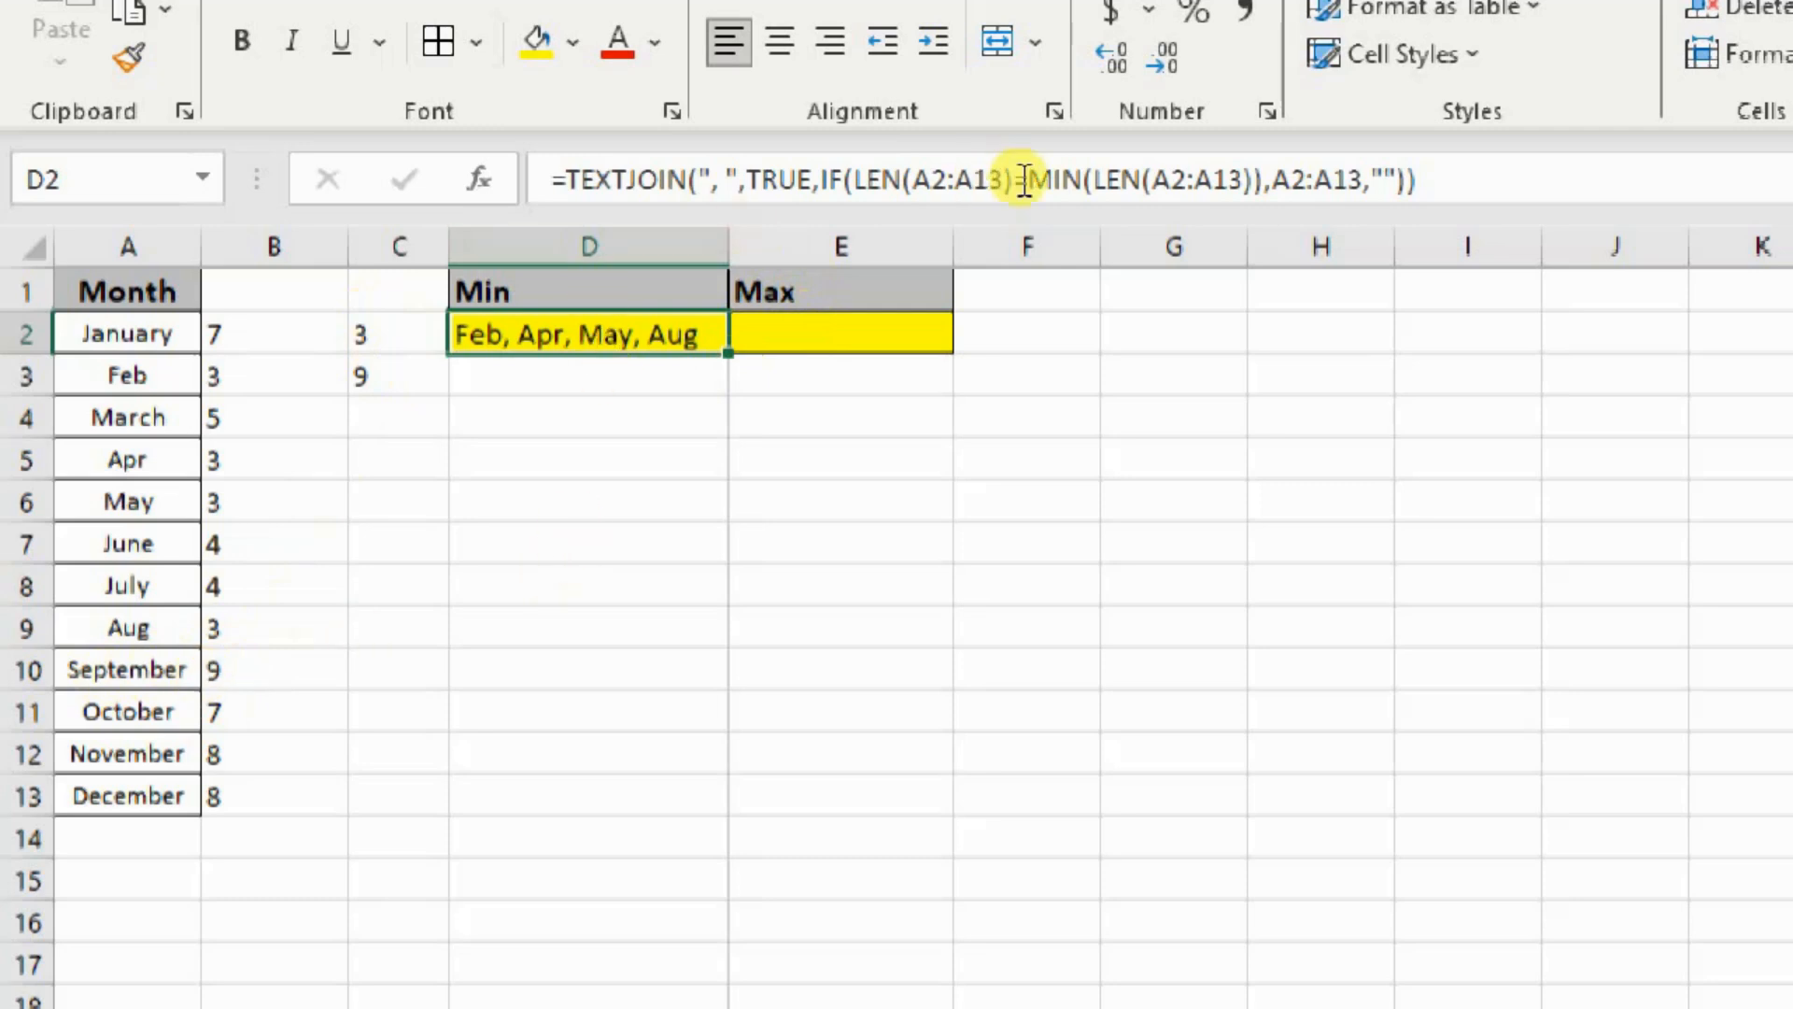
{"action": "left_click_drag", "start_coordinate": [1499, 184], "coordinate": [563, 204]}
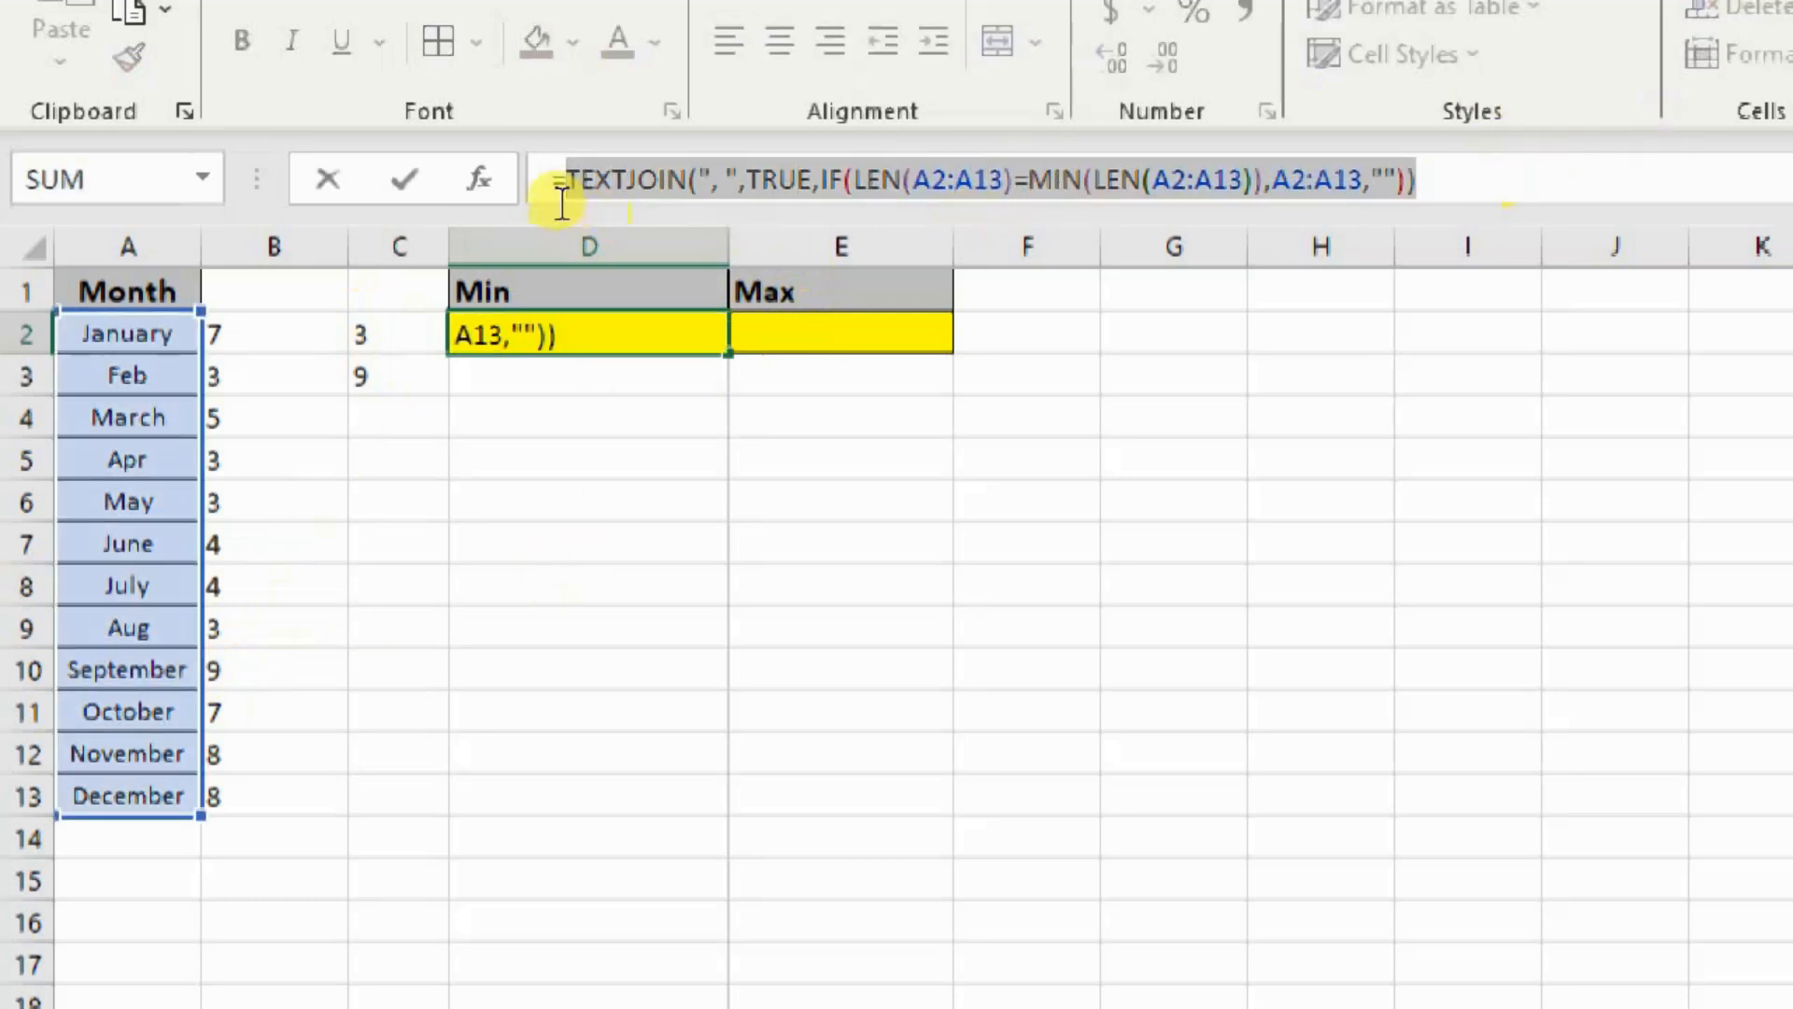
{"action": "key", "text": "Escape"}
{"action": "key", "text": "Right"}
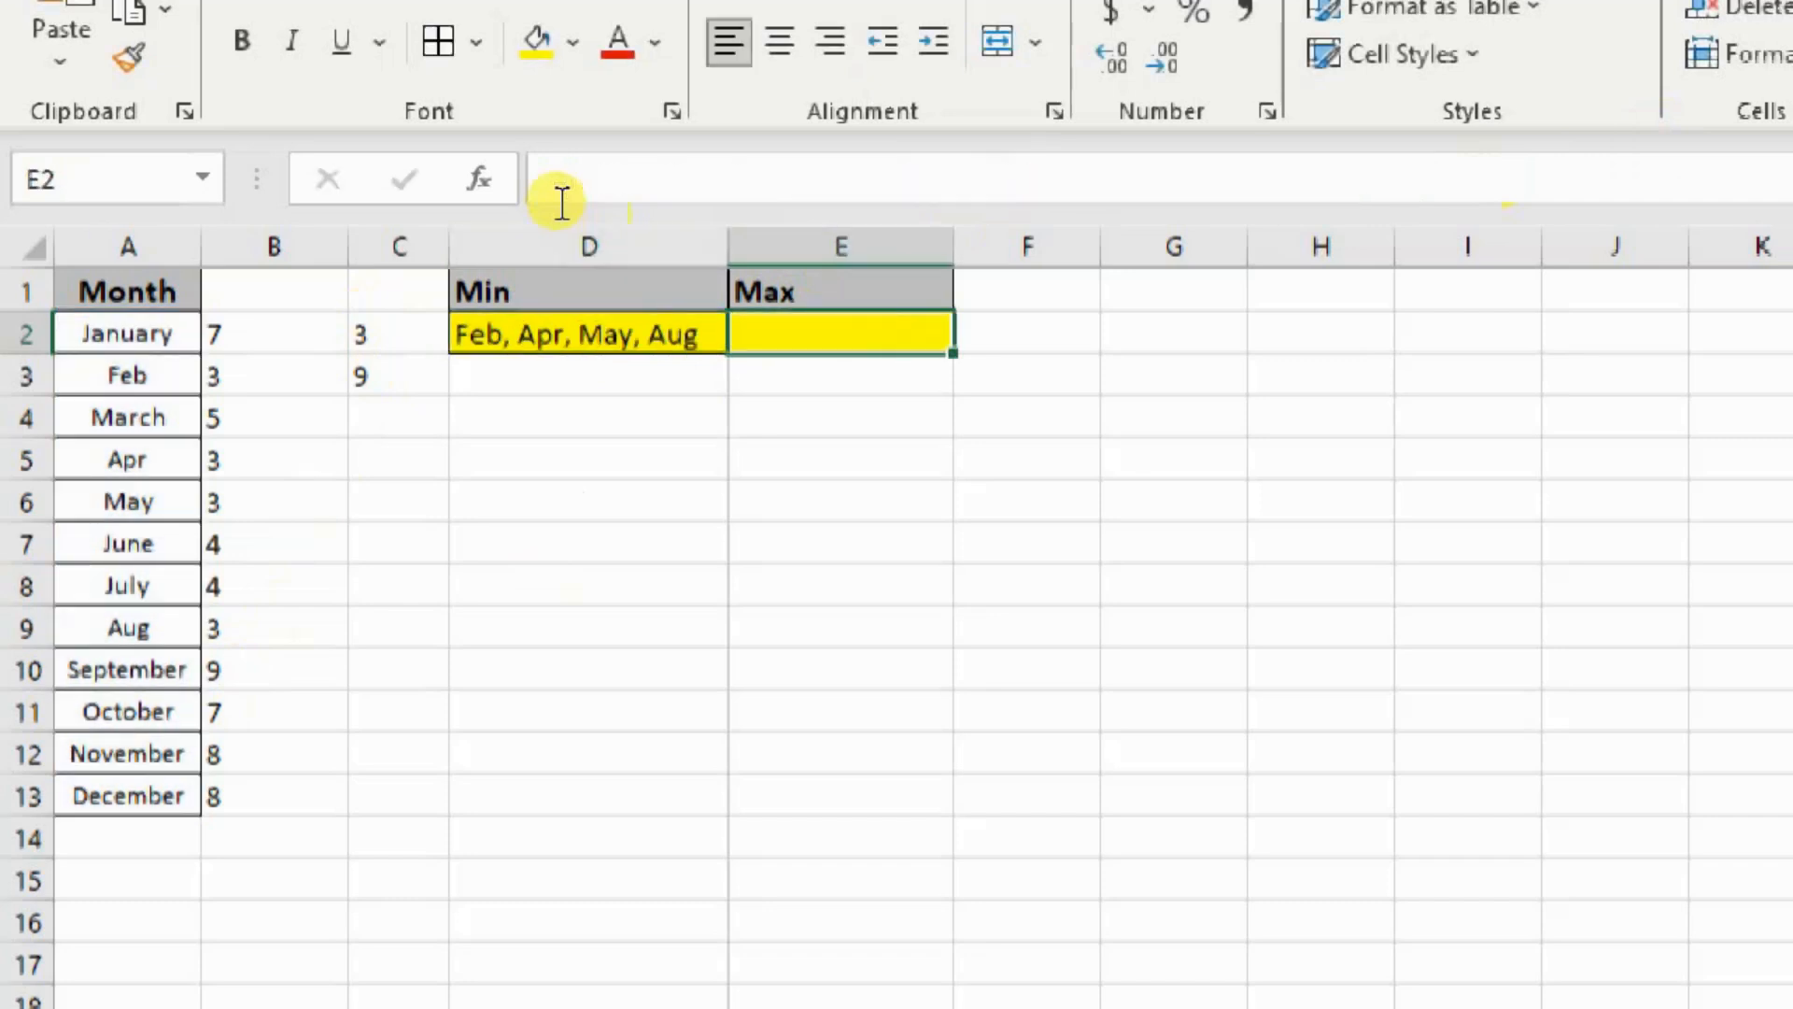
Enter the copied TEXTJOIN formula in E2 after an equals sign, replacing MIN with MAX.
{"action": "type", "text": "="}
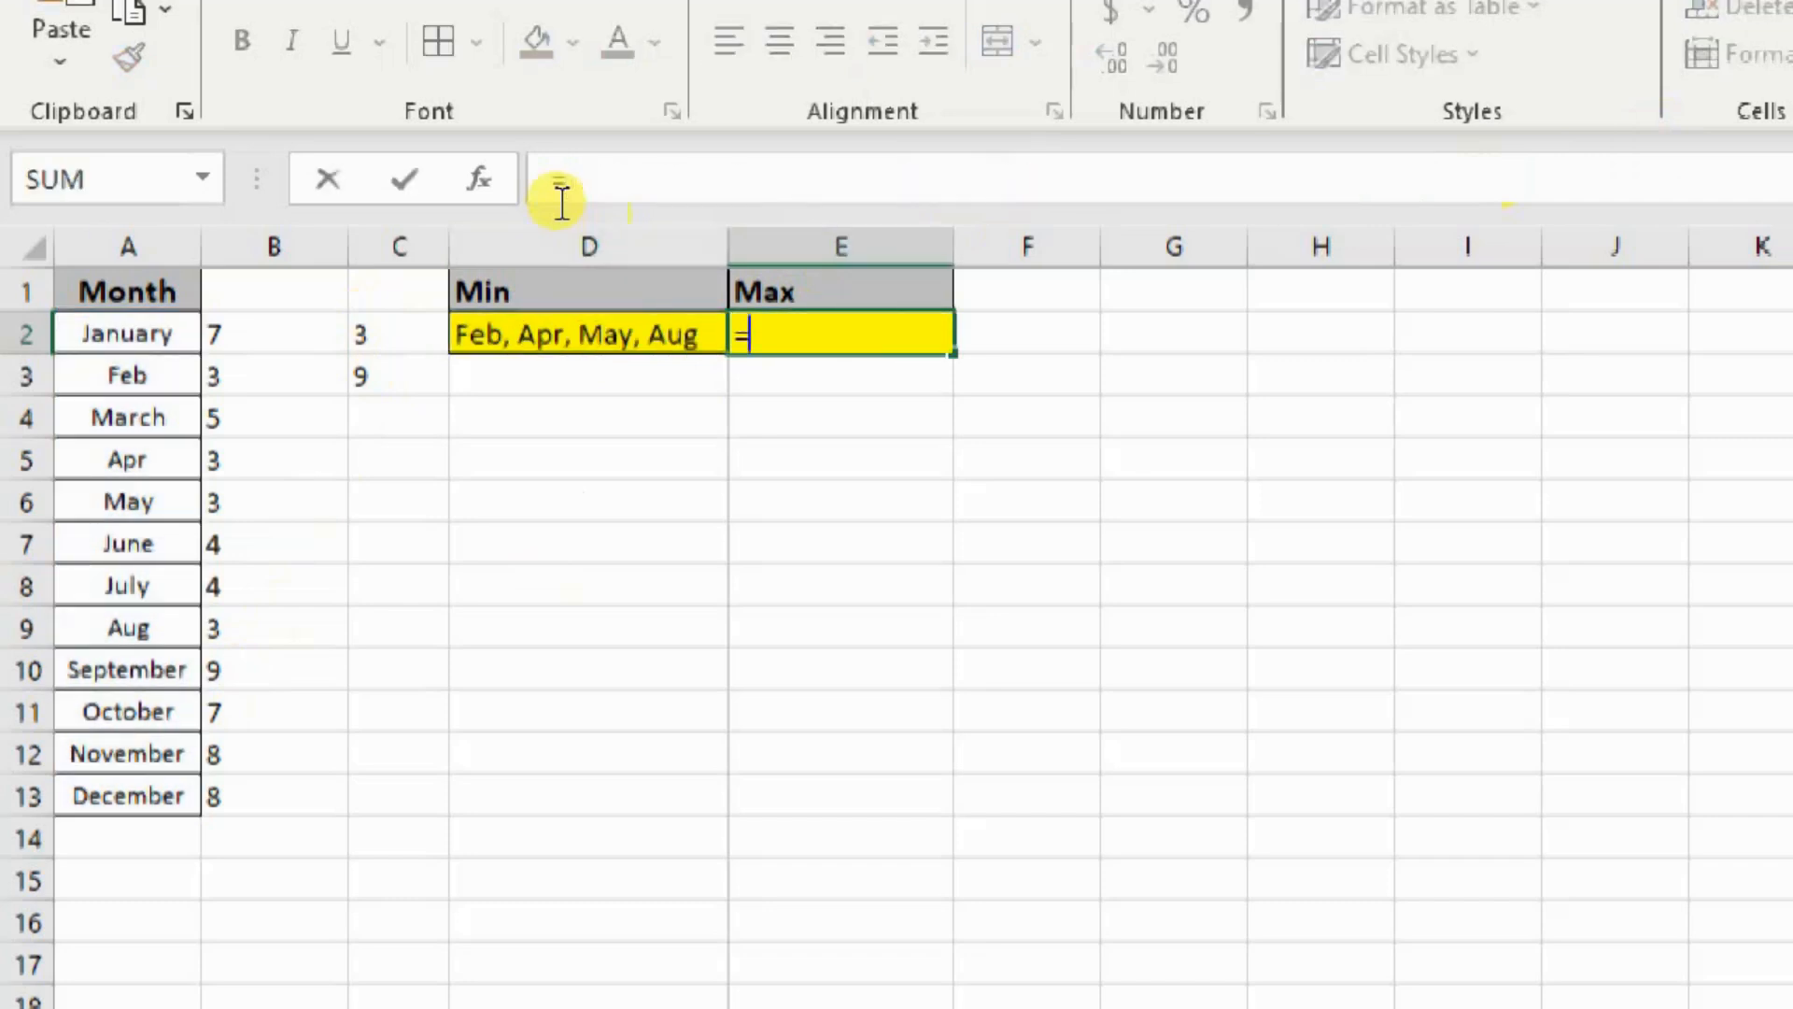
{"action": "key", "text": "ctrl+v"}
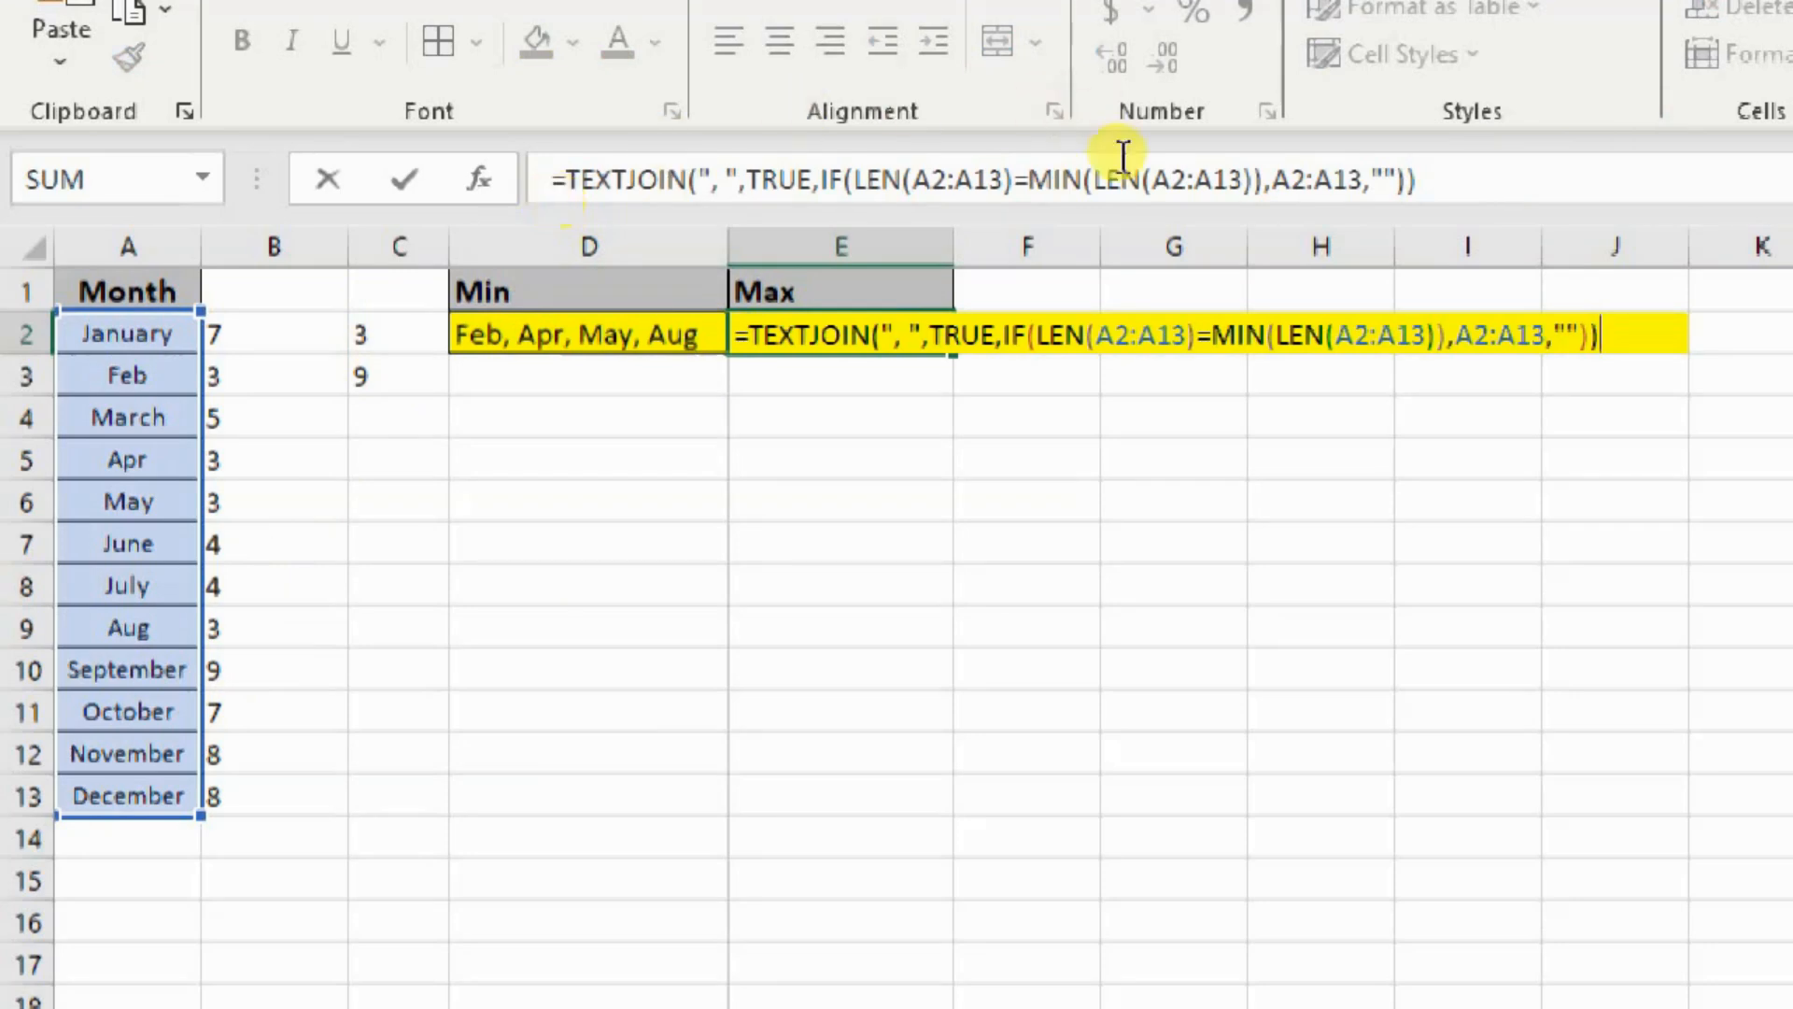
{"action": "left_click", "coordinate": [1088, 190]}
{"action": "key", "text": "BackSpace"}
{"action": "key", "text": "BackSpace"}
{"action": "key", "text": "BackSpace"}
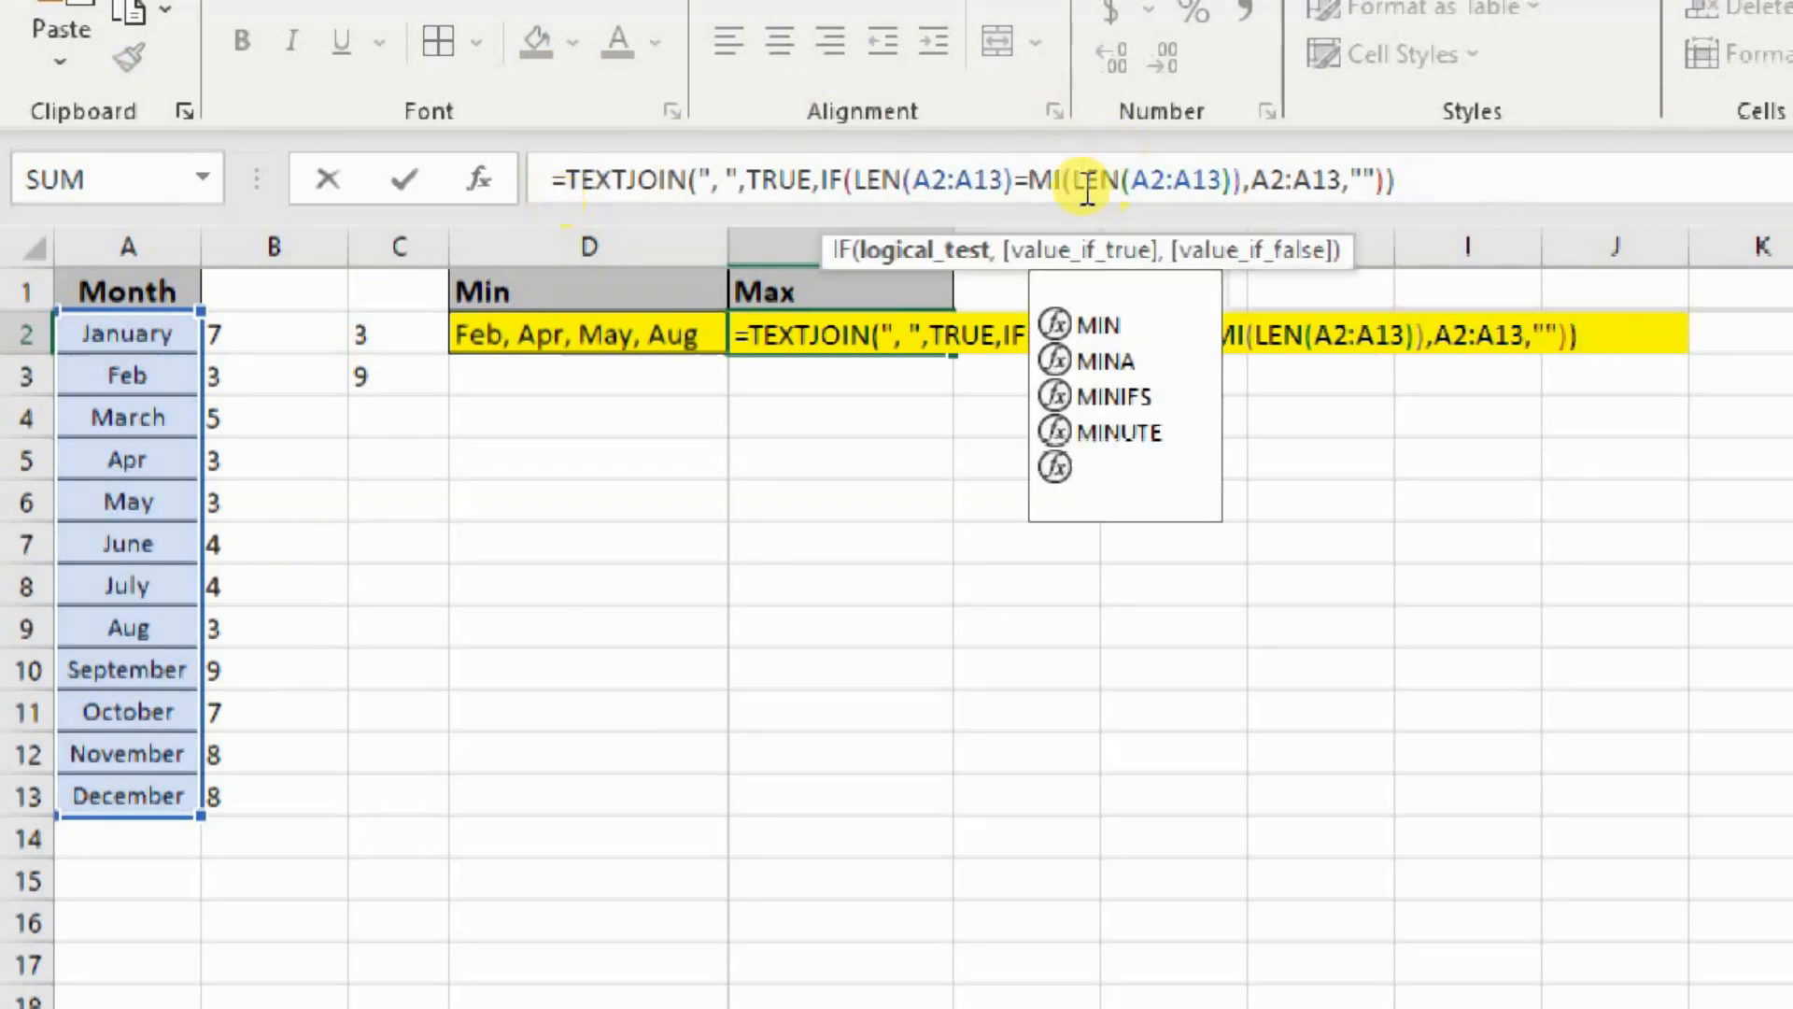
{"action": "type", "text": "max"}
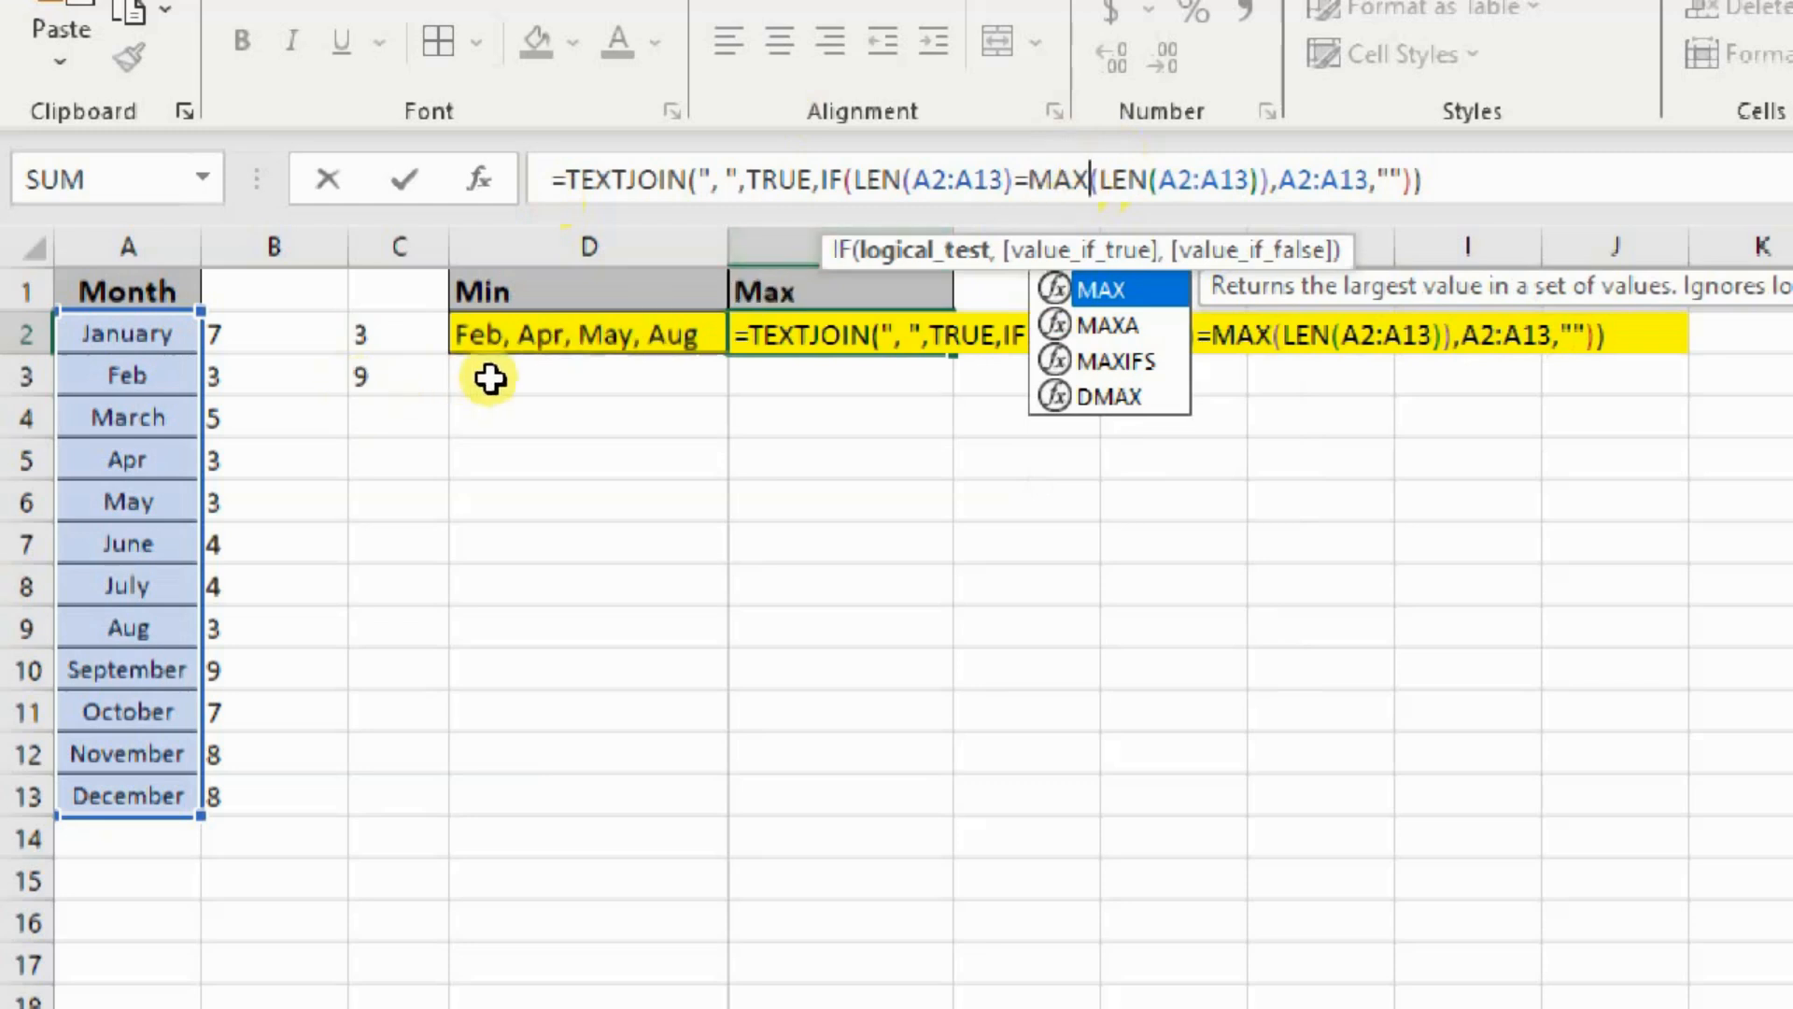
{"action": "key", "text": "Return"}
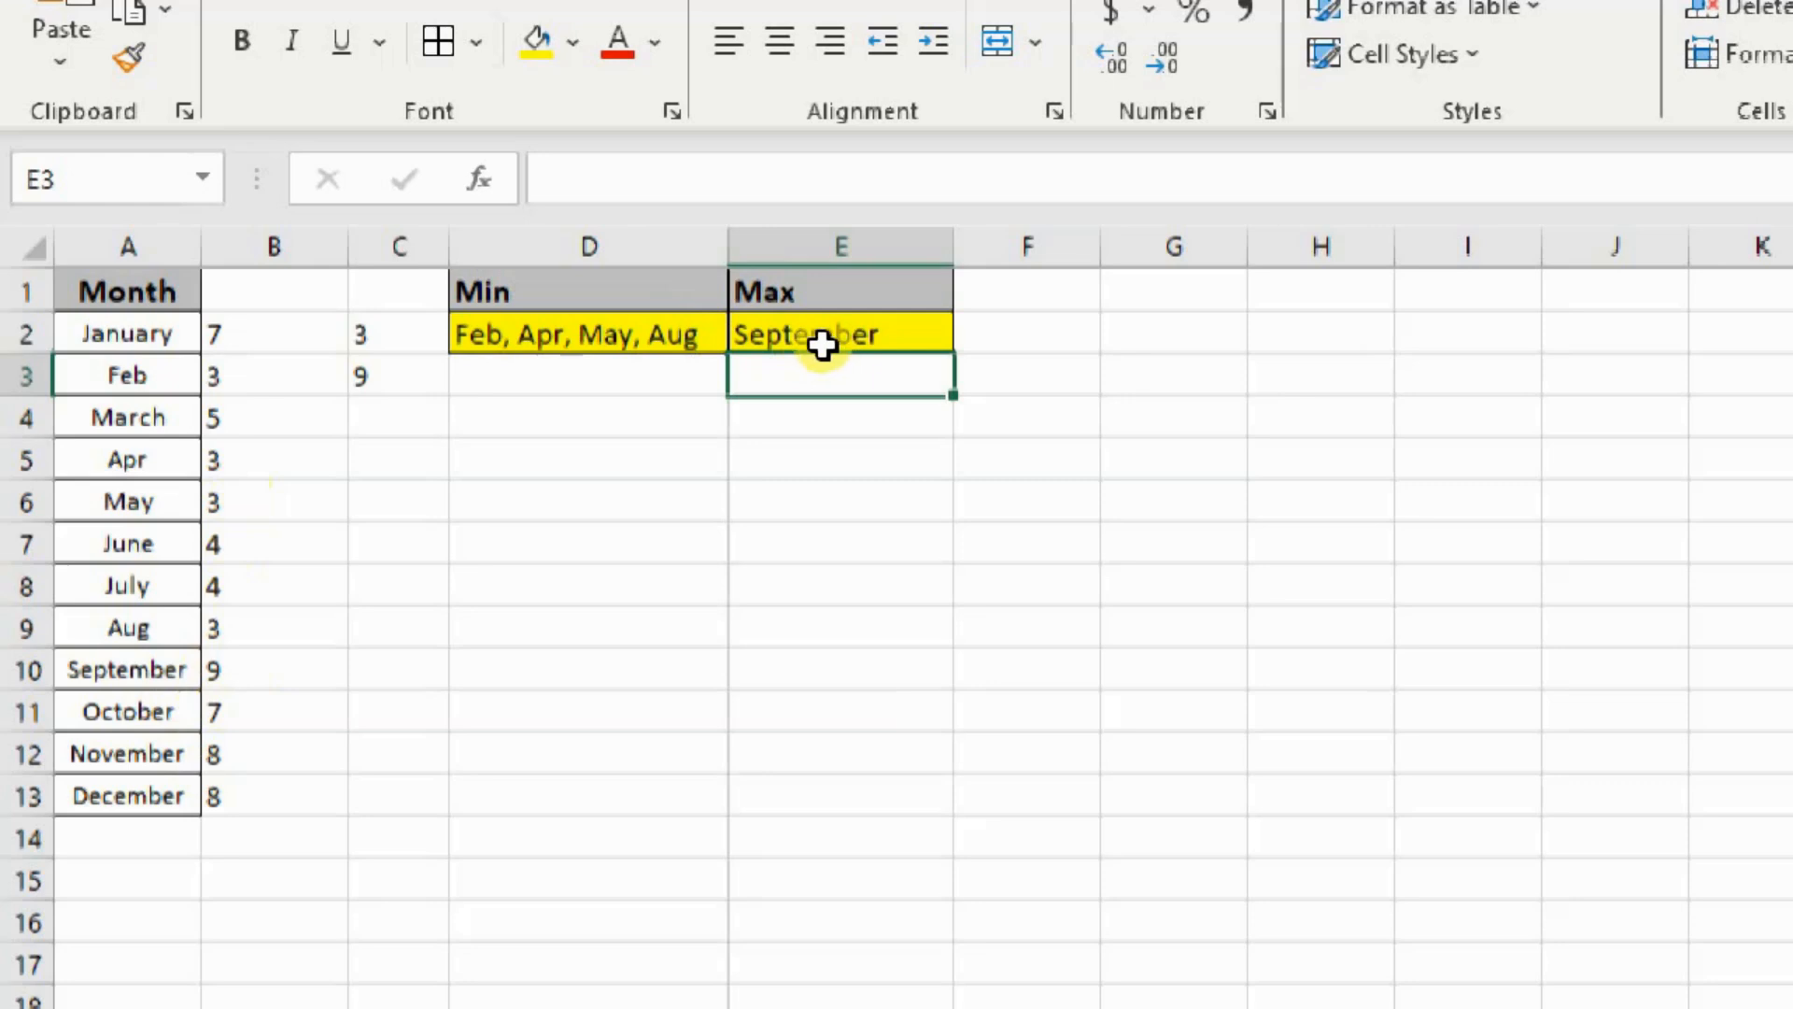
{"action": "left_click", "coordinate": [824, 344]}
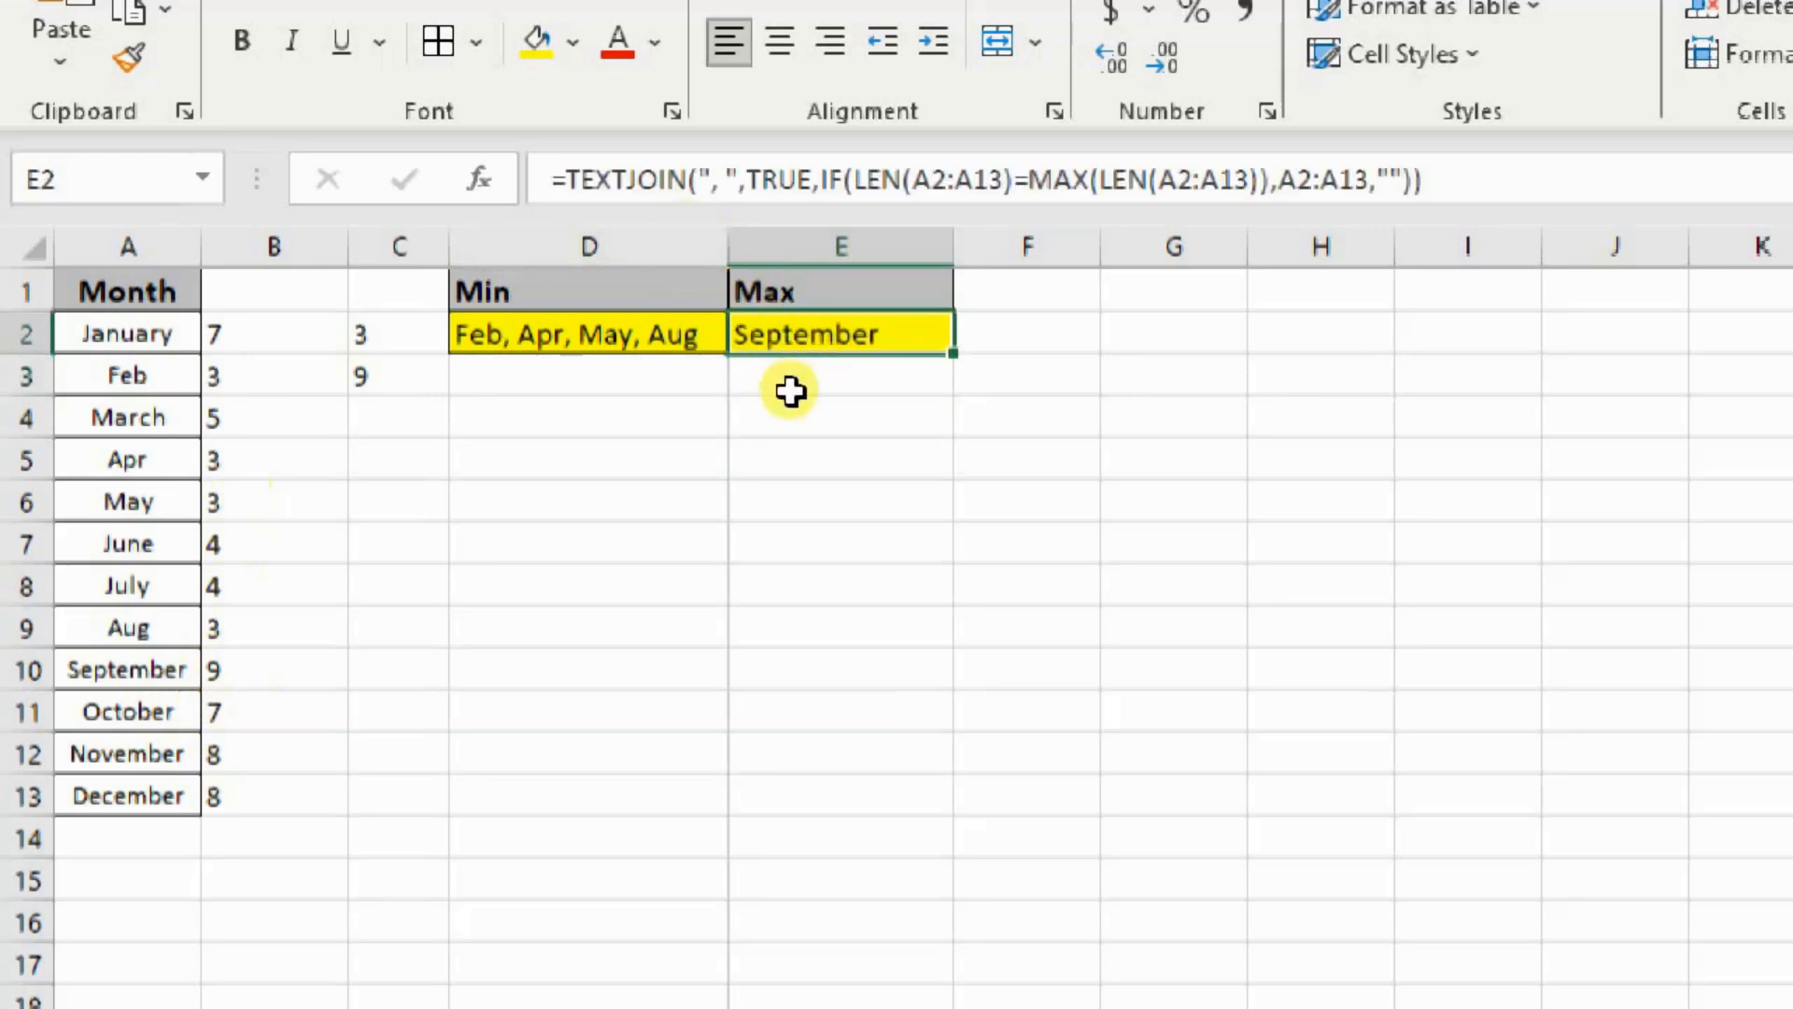
Lengthen the month name in cell A12 to Novemberr.
{"action": "left_click", "coordinate": [122, 756]}
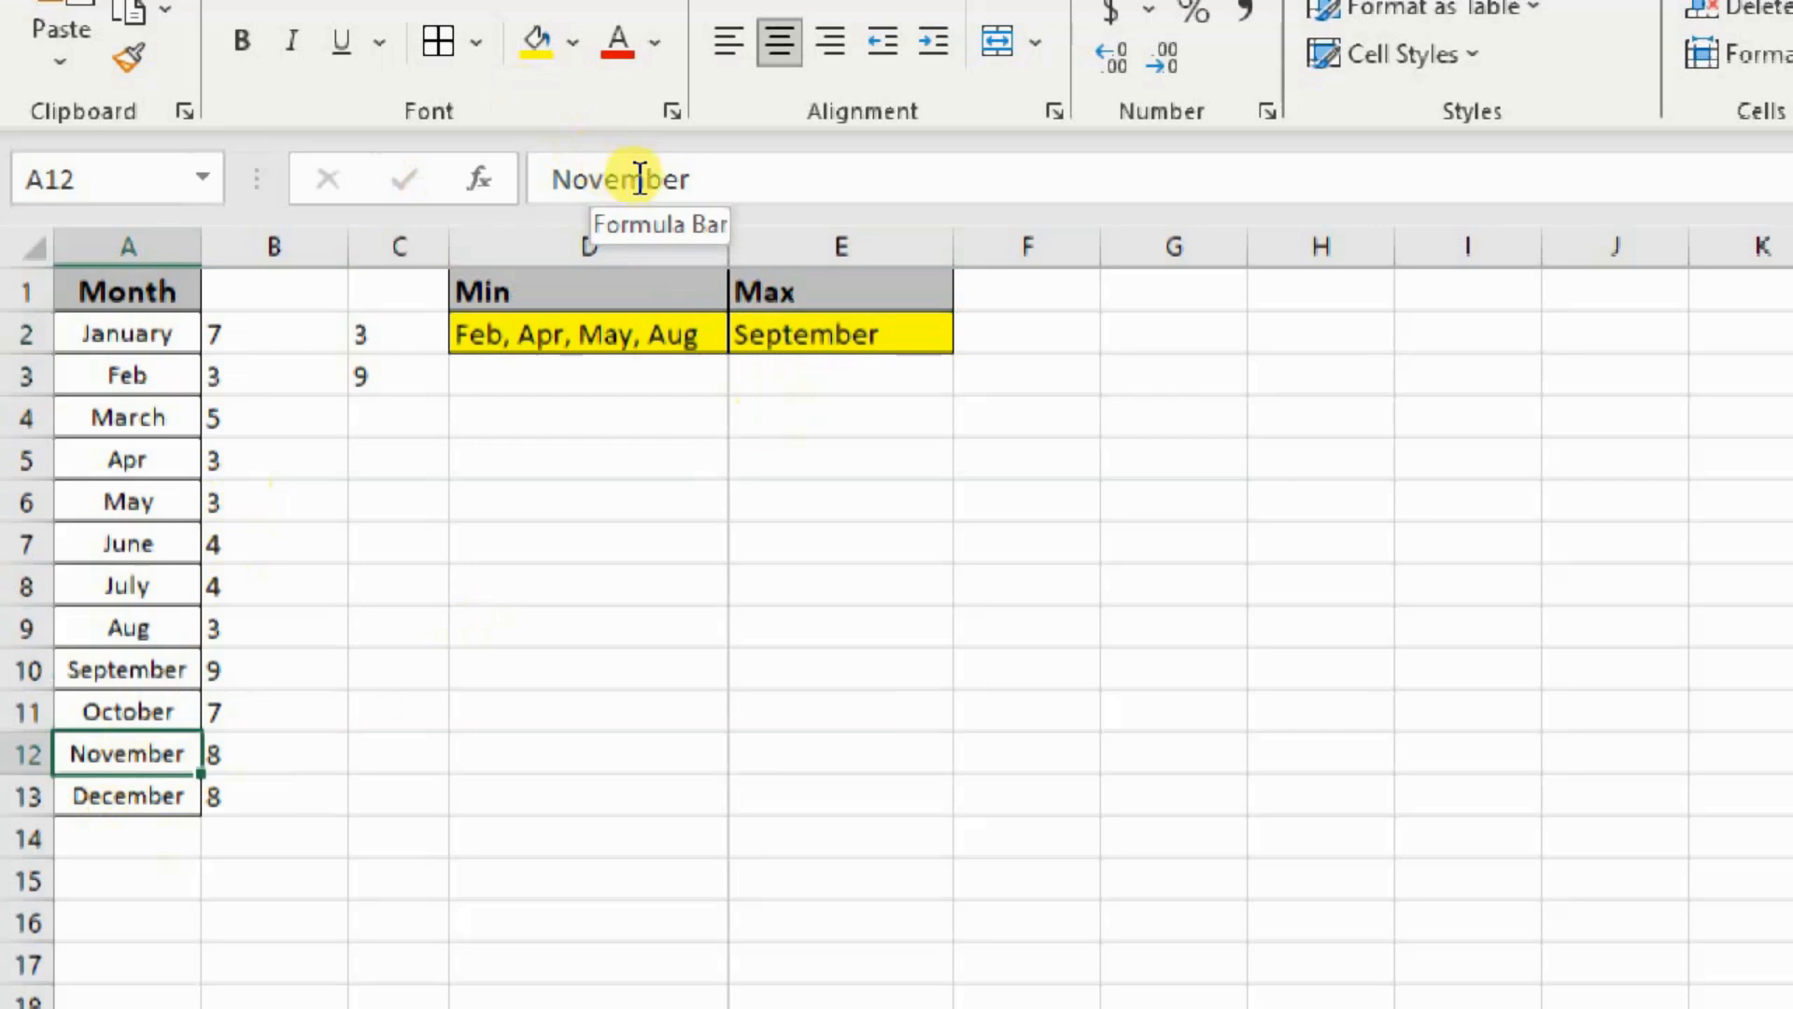
{"action": "left_click", "coordinate": [711, 185]}
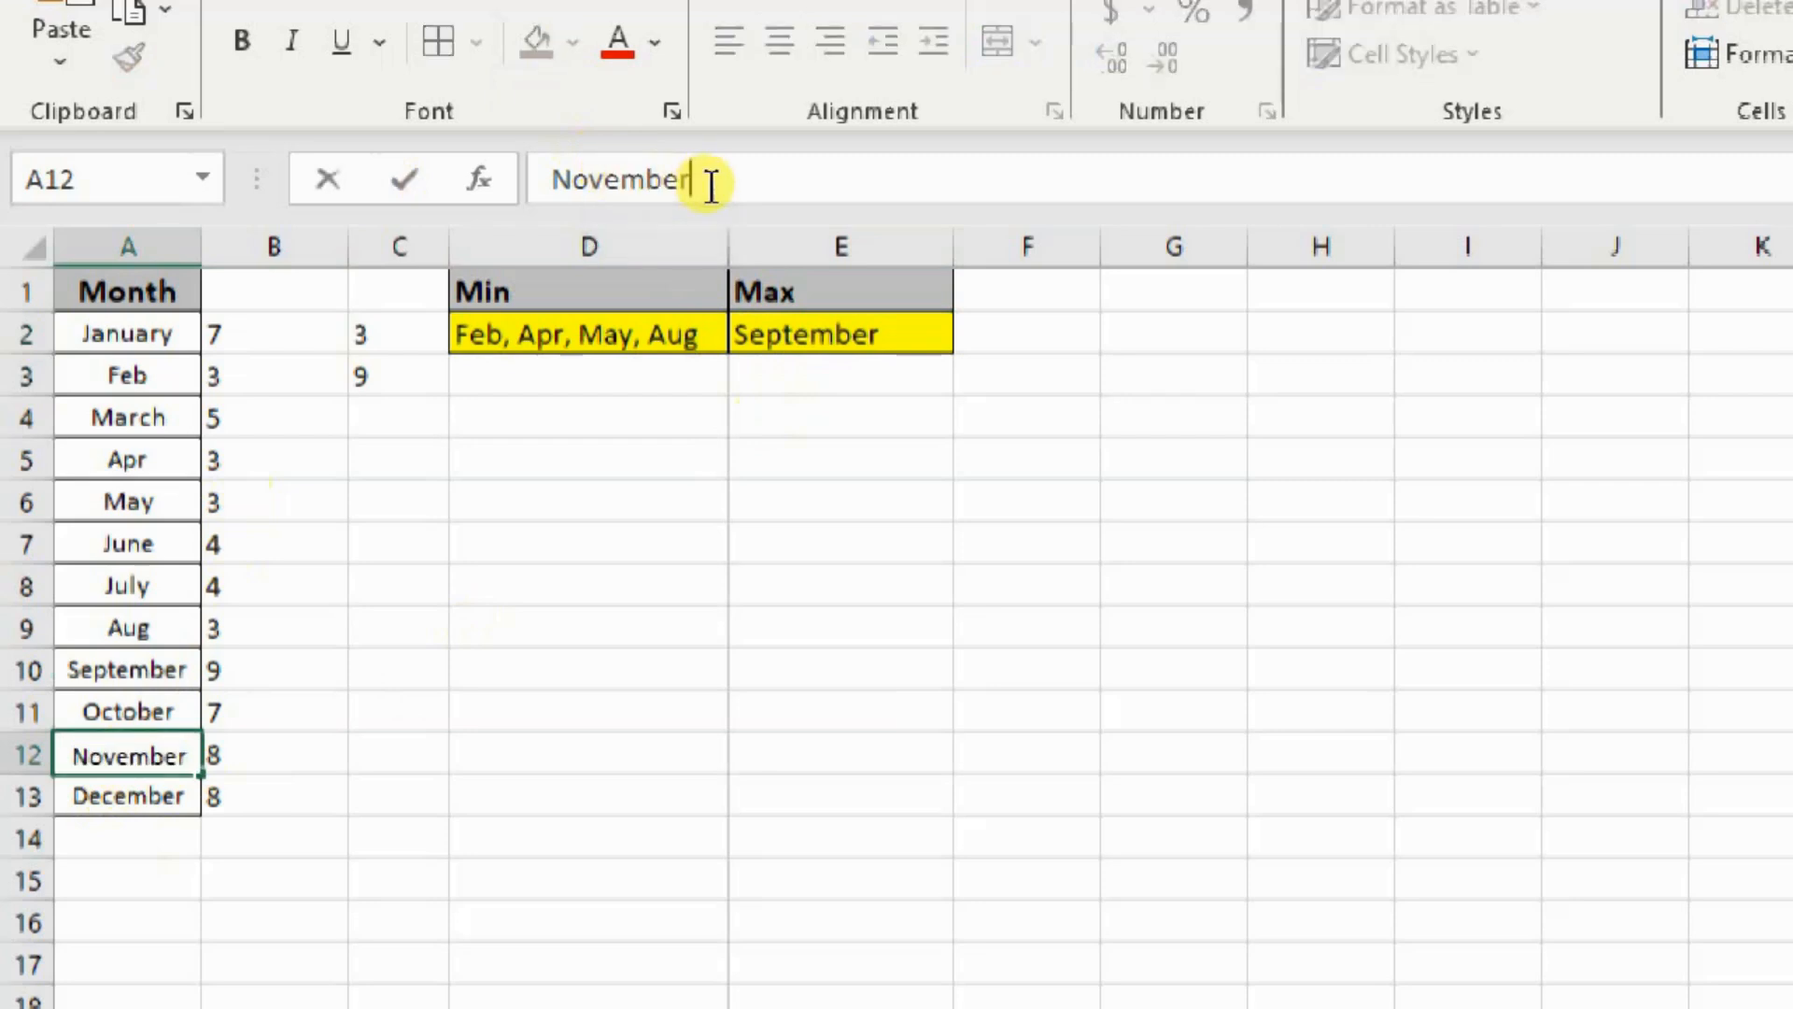
{"action": "type", "text": "r"}
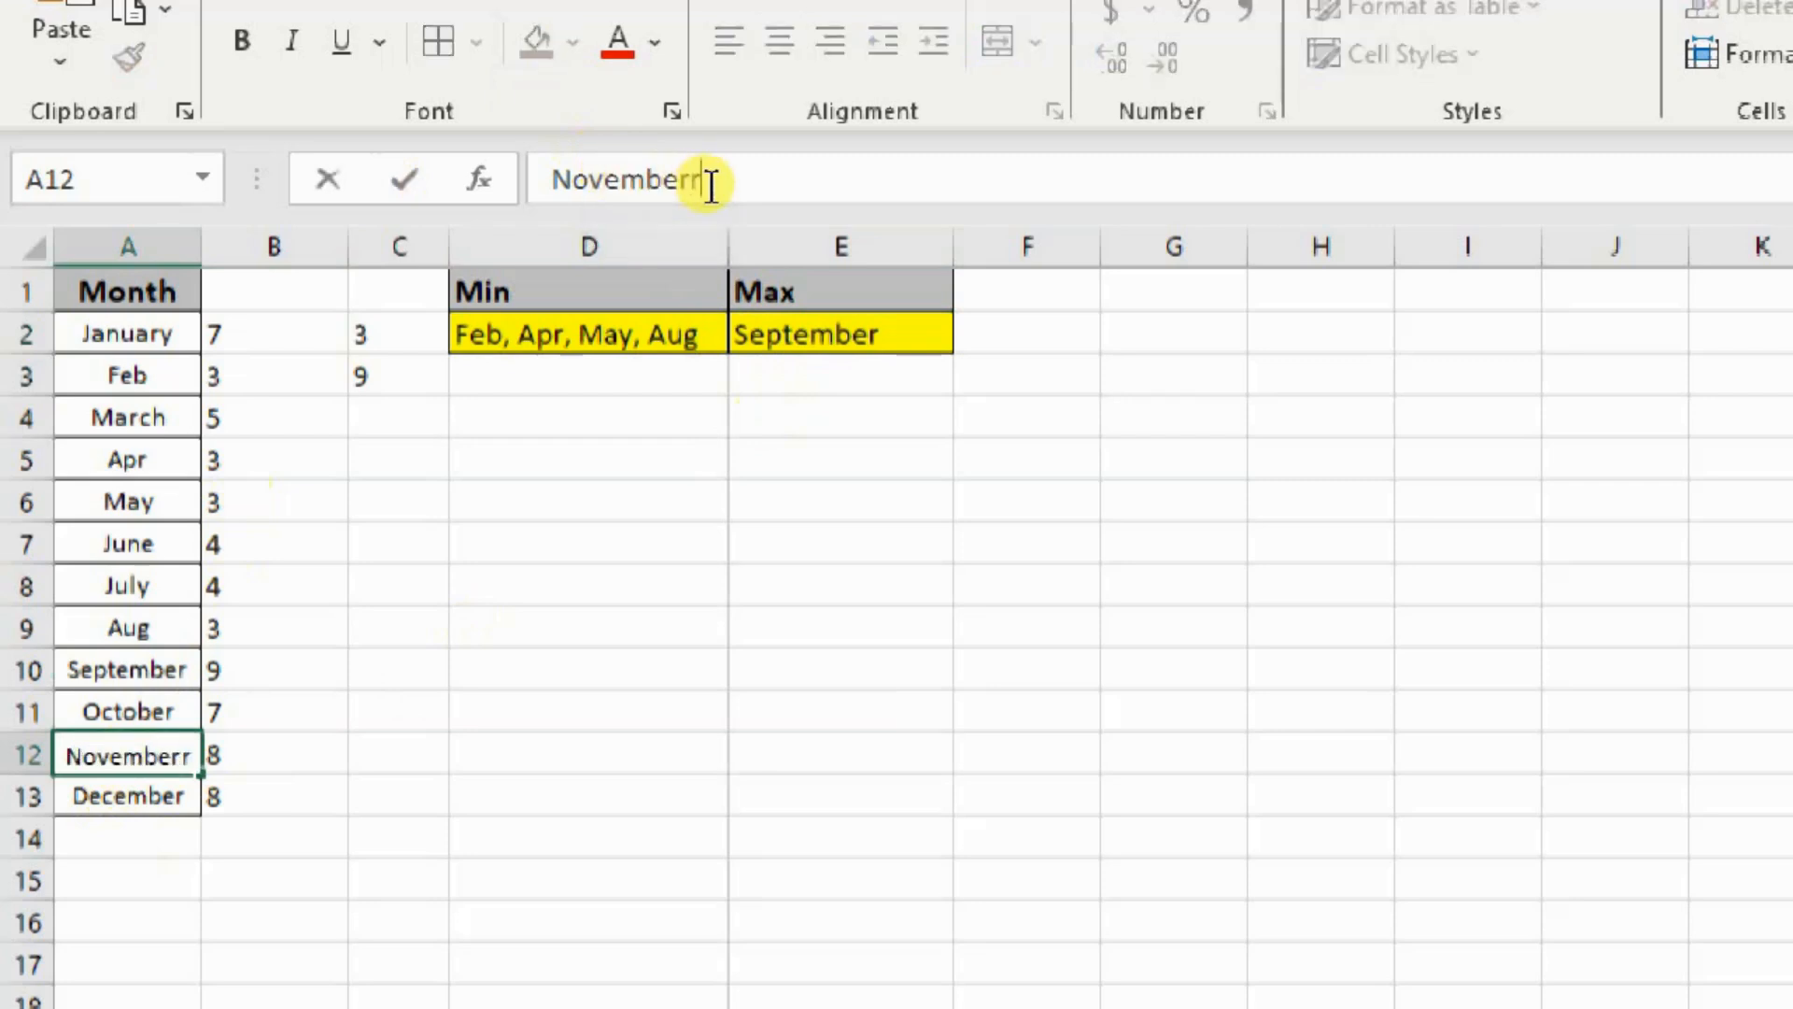
{"action": "key", "text": "Return"}
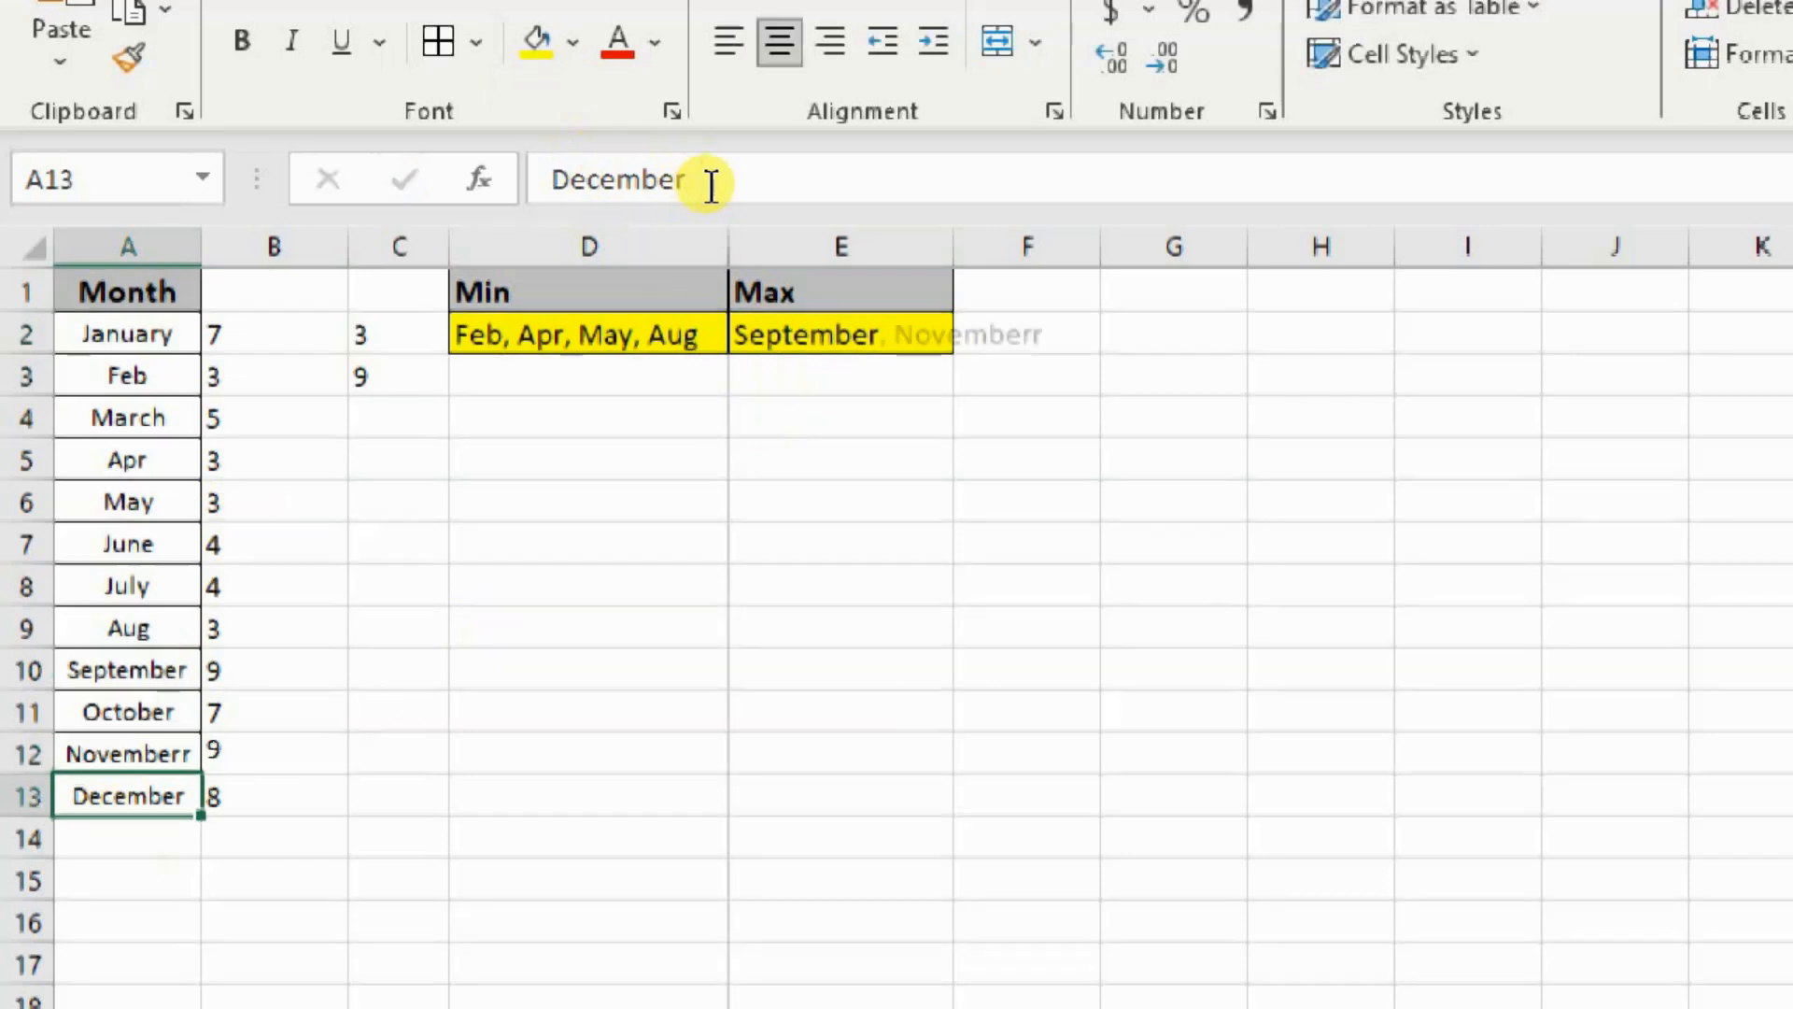
Widen column E to fit the full E2 result and review the formula in E2.
{"action": "left_click_drag", "start_coordinate": [957, 248], "coordinate": [1081, 250]}
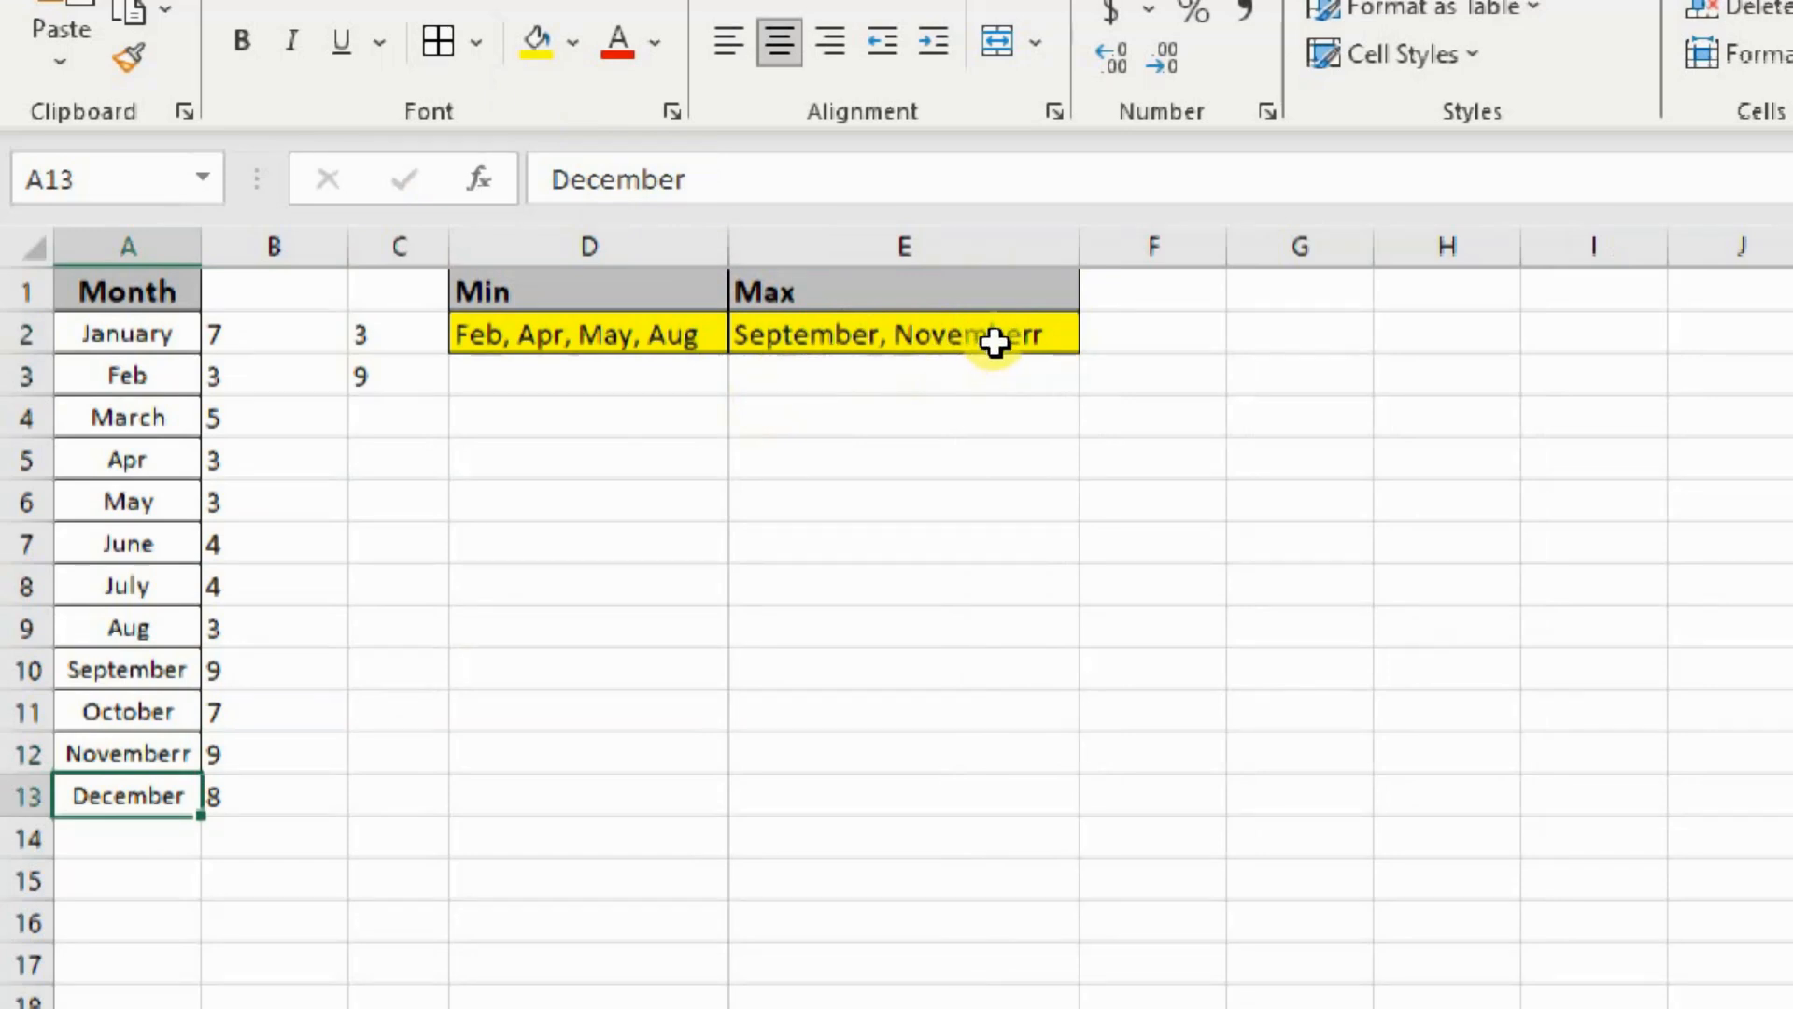
{"action": "left_click", "coordinate": [900, 353]}
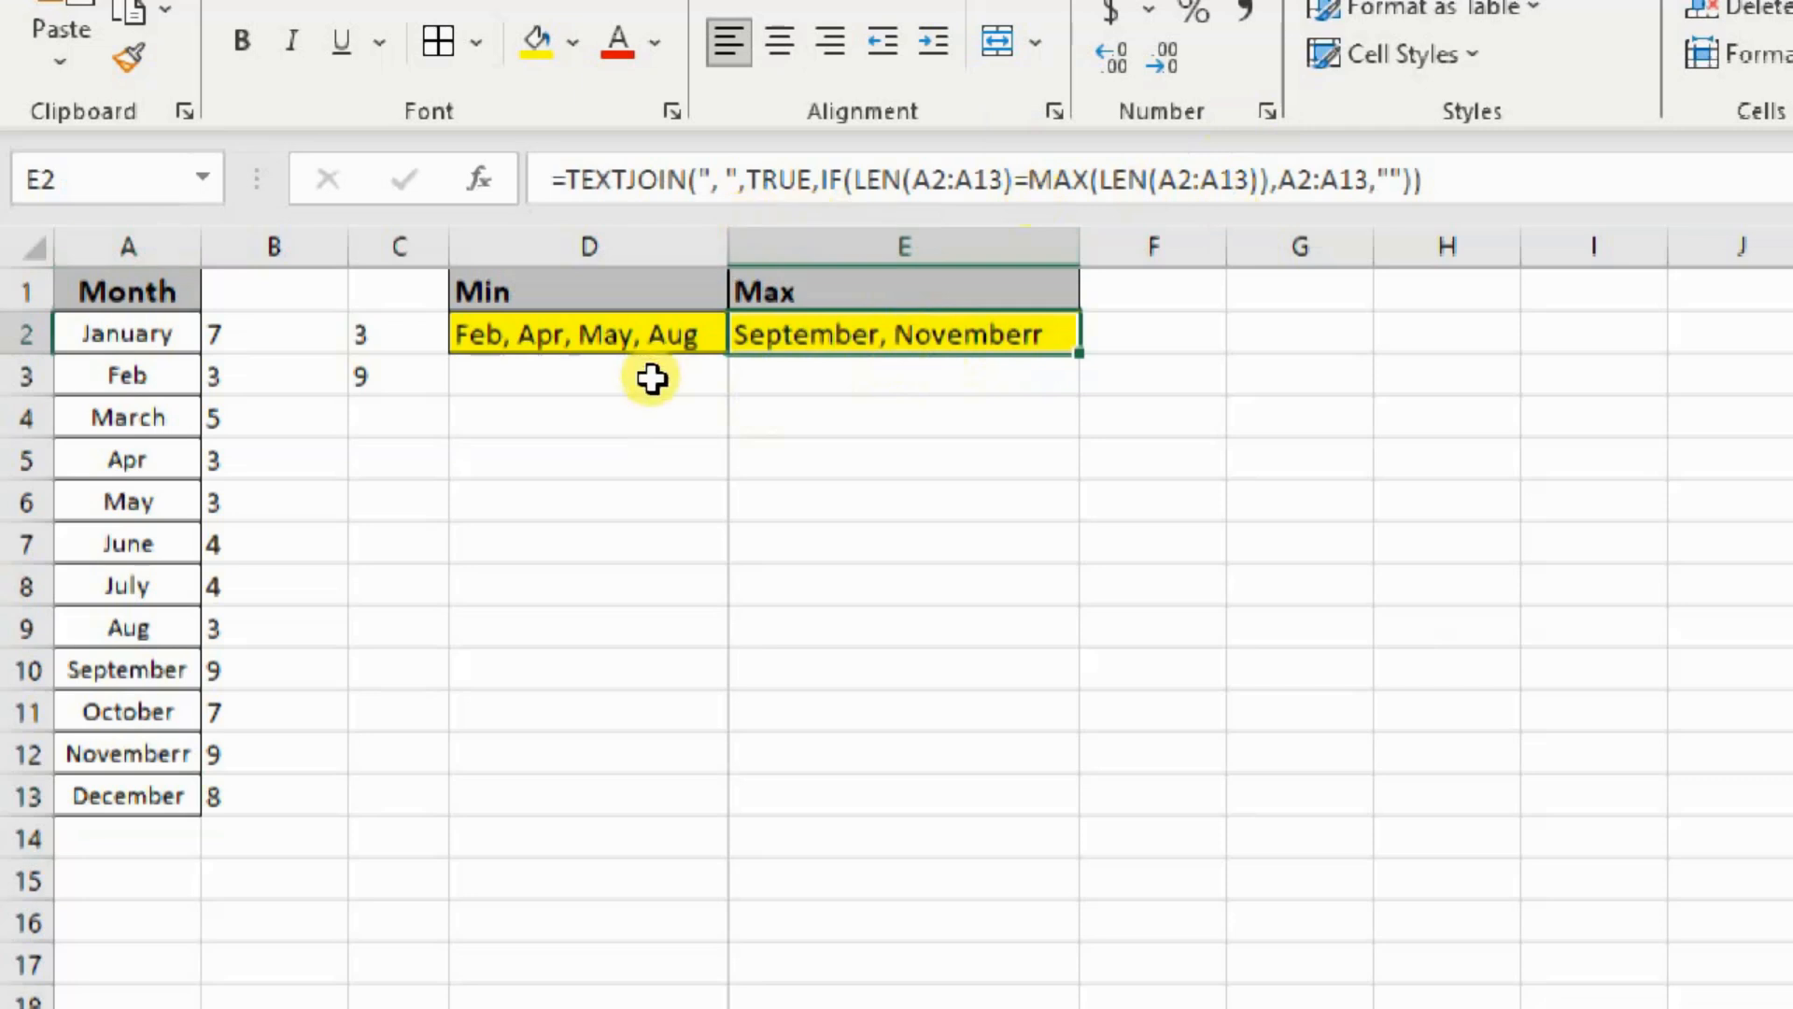
{"action": "left_click", "coordinate": [635, 371]}
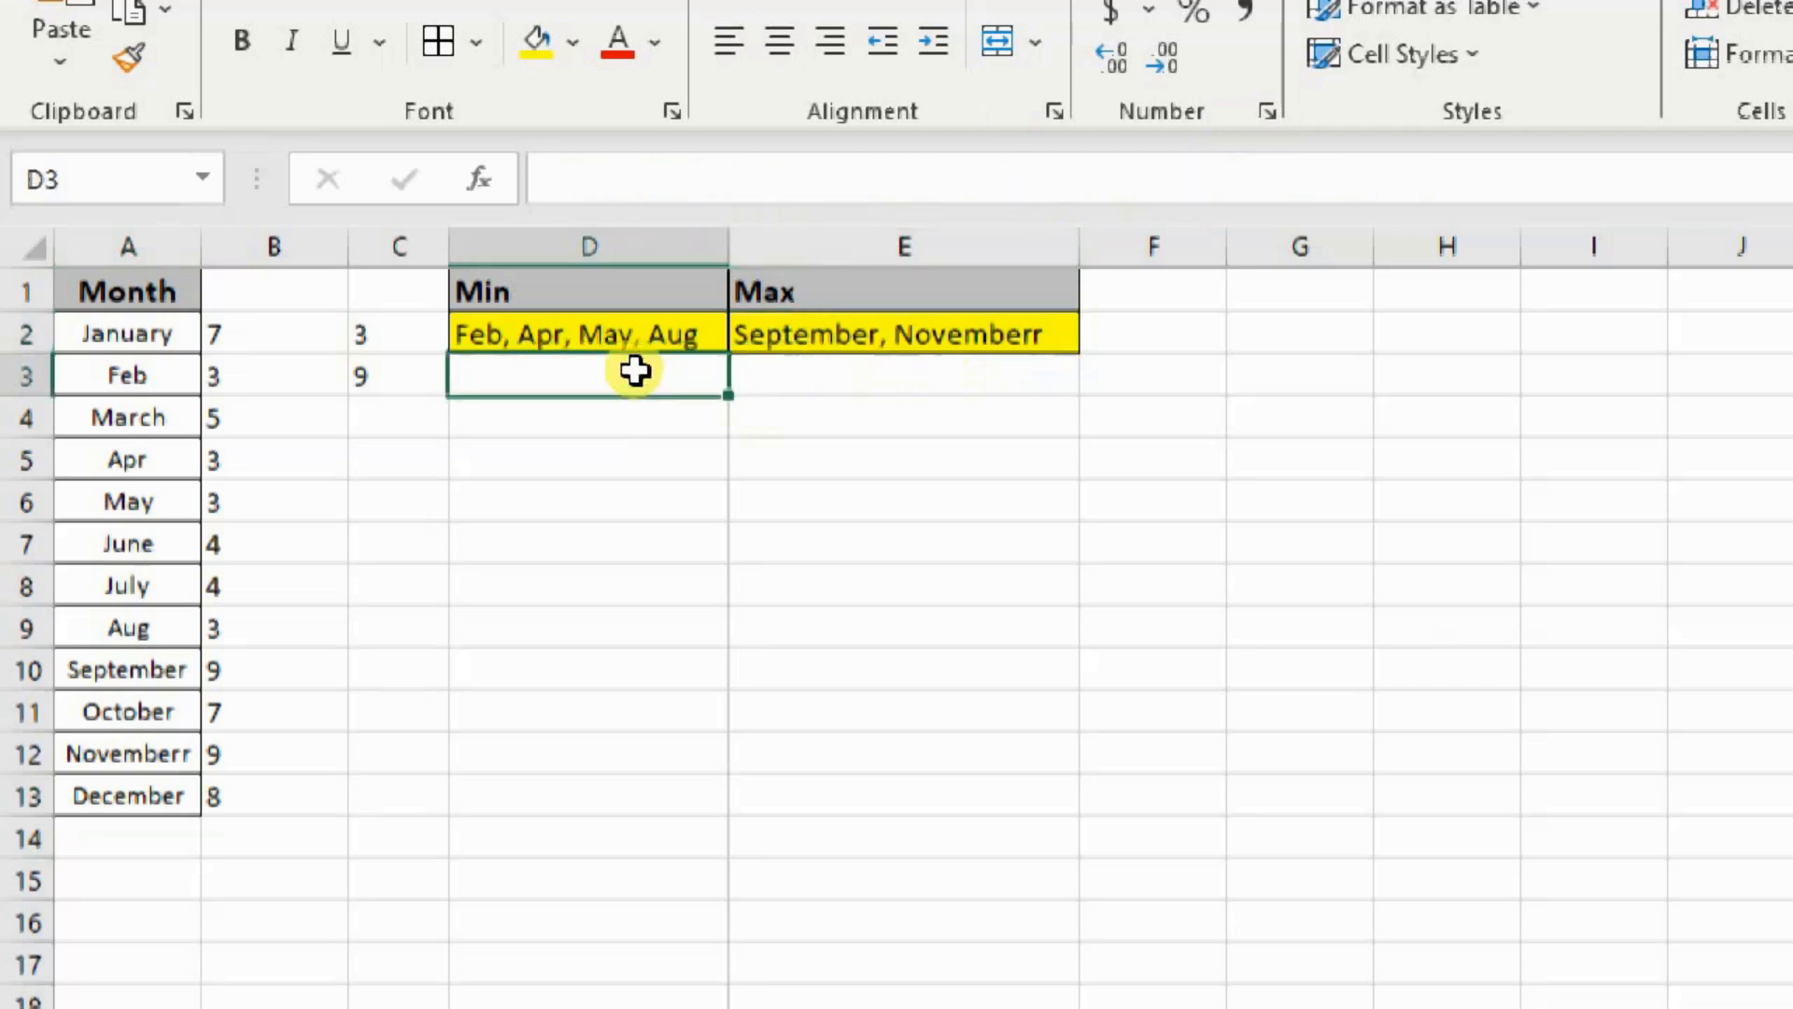